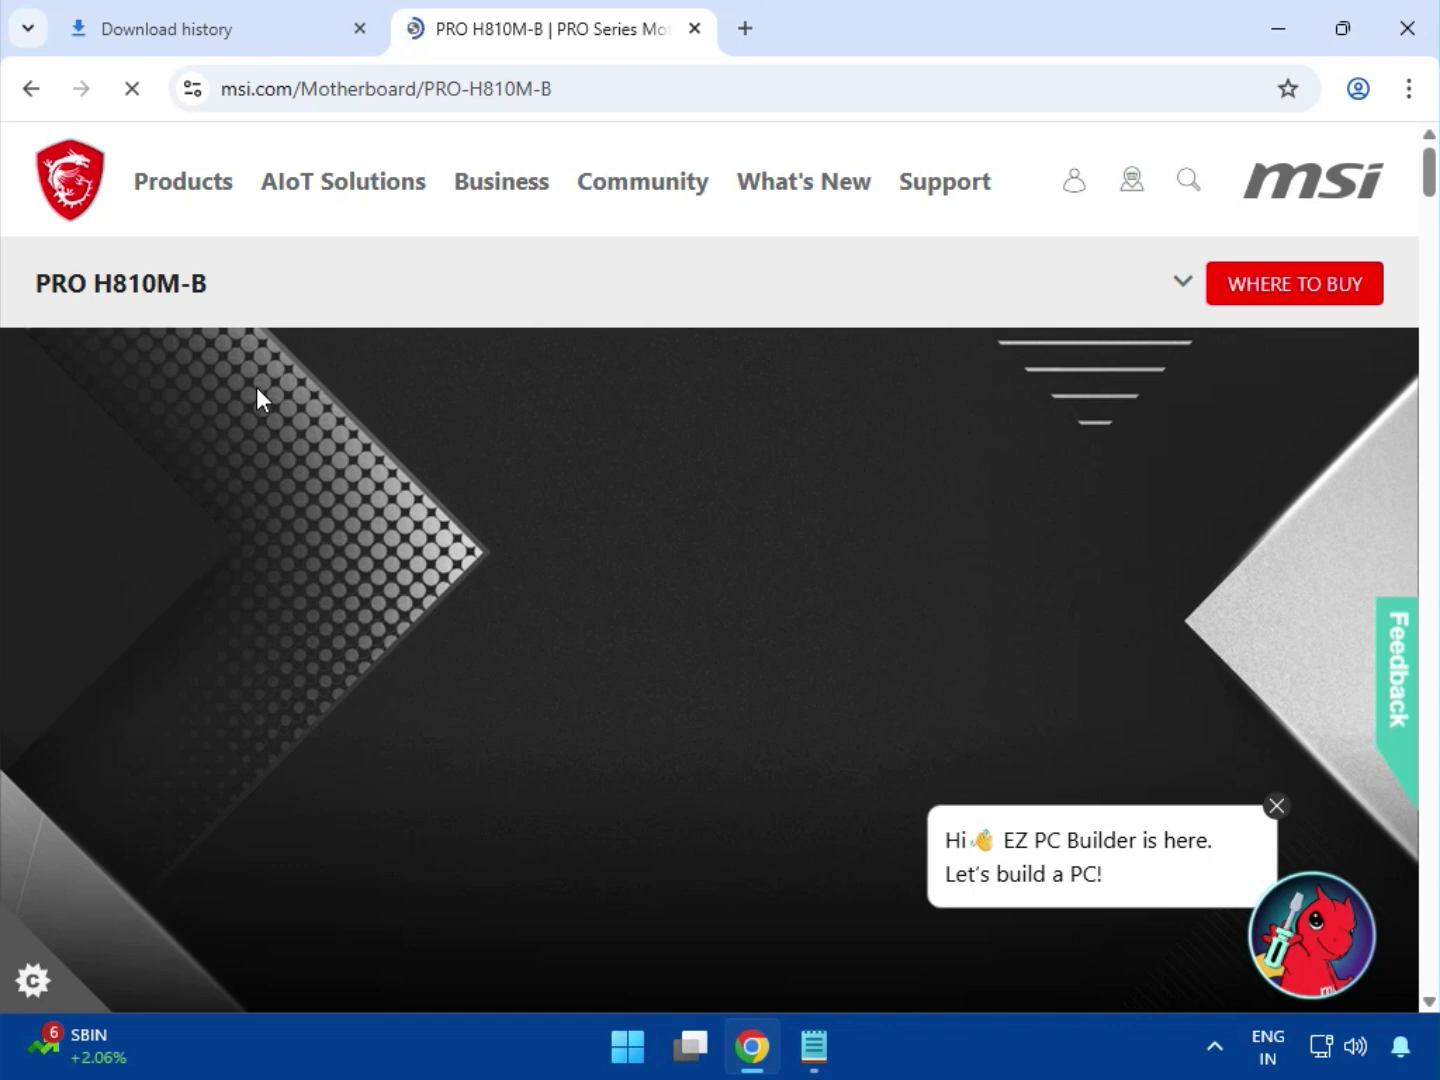
Open the PRO H810M-B motherboard's support page and display the Driver section under Drivers & Downloads
click(1181, 289)
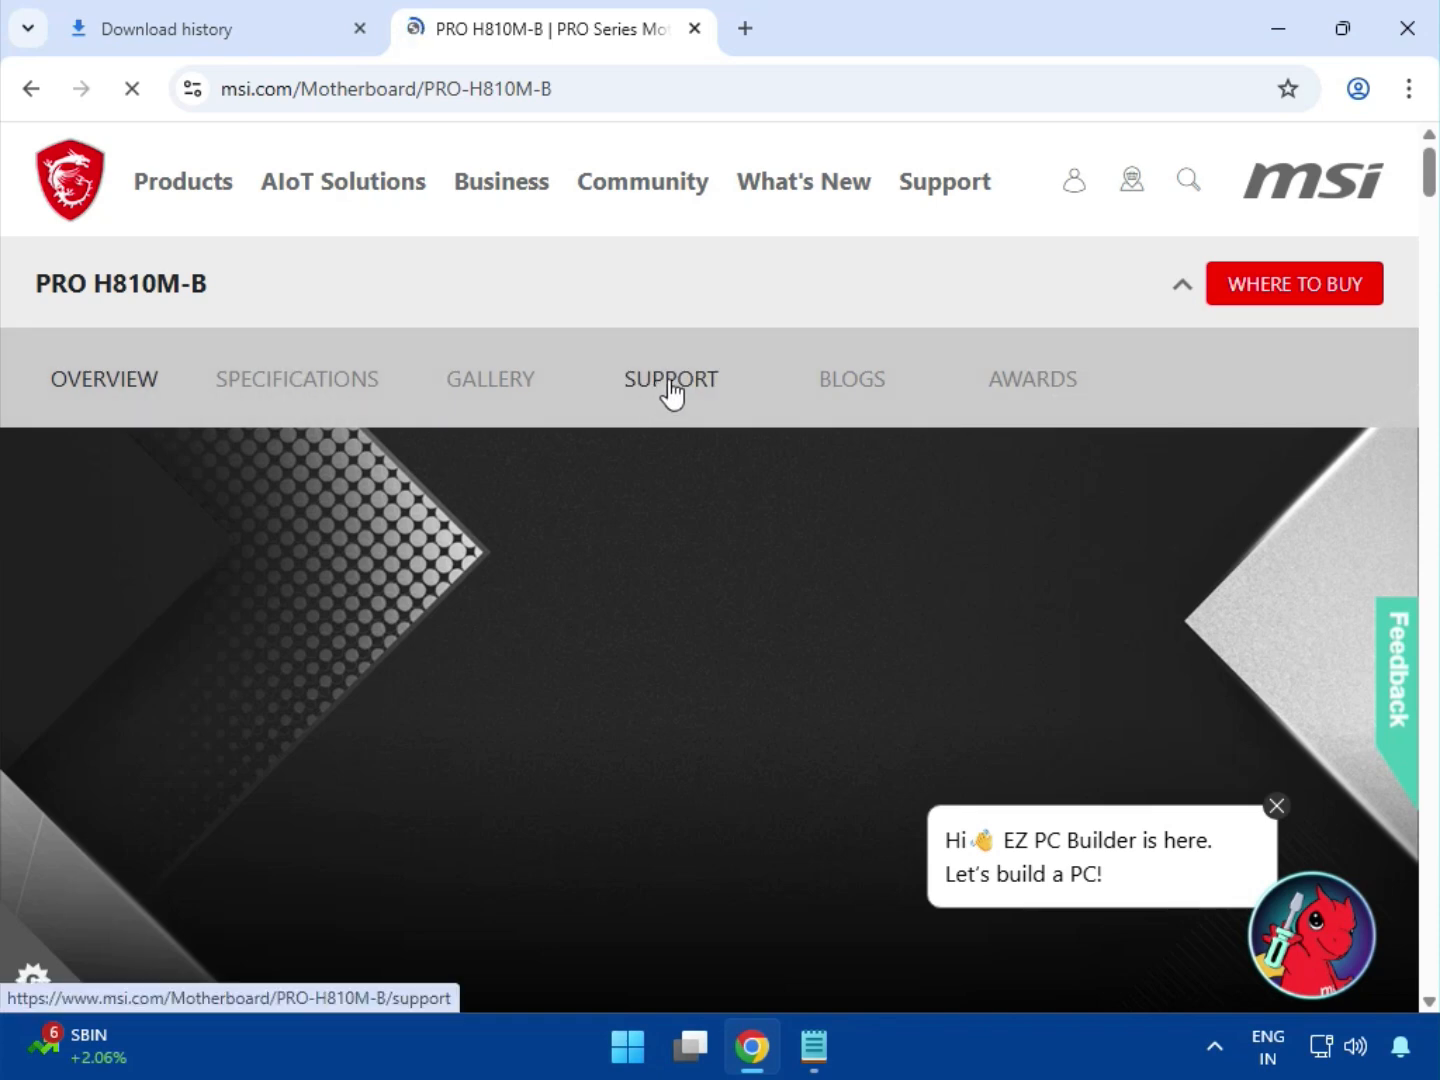
click(667, 393)
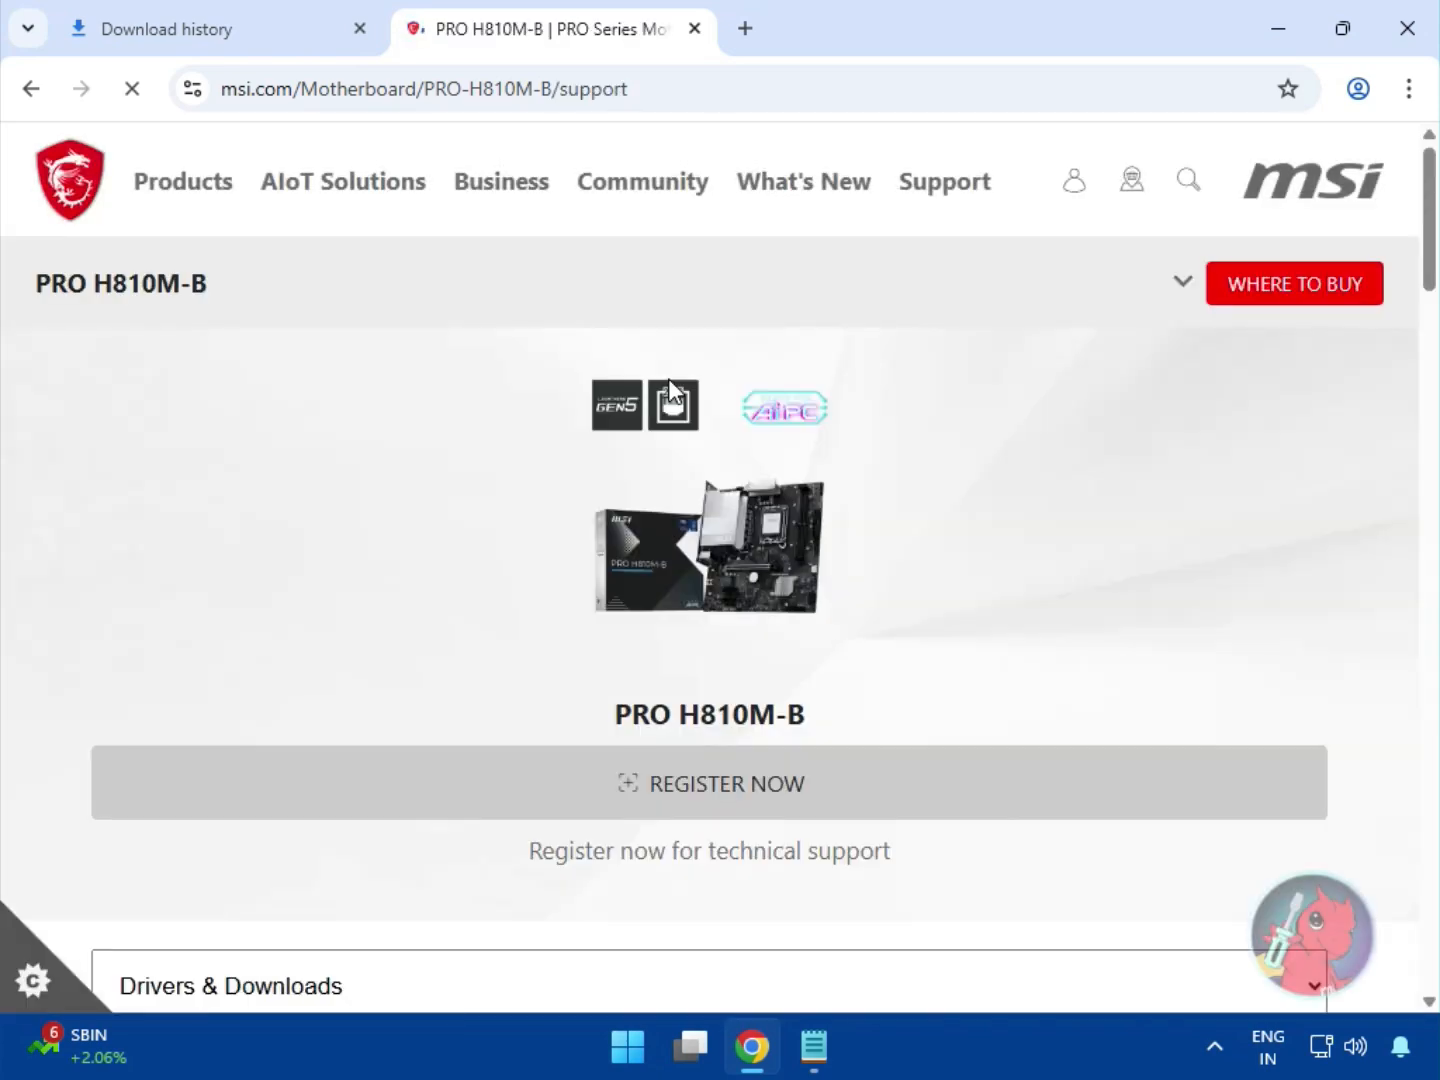
scroll(388, 643, down, 4)
click(286, 586)
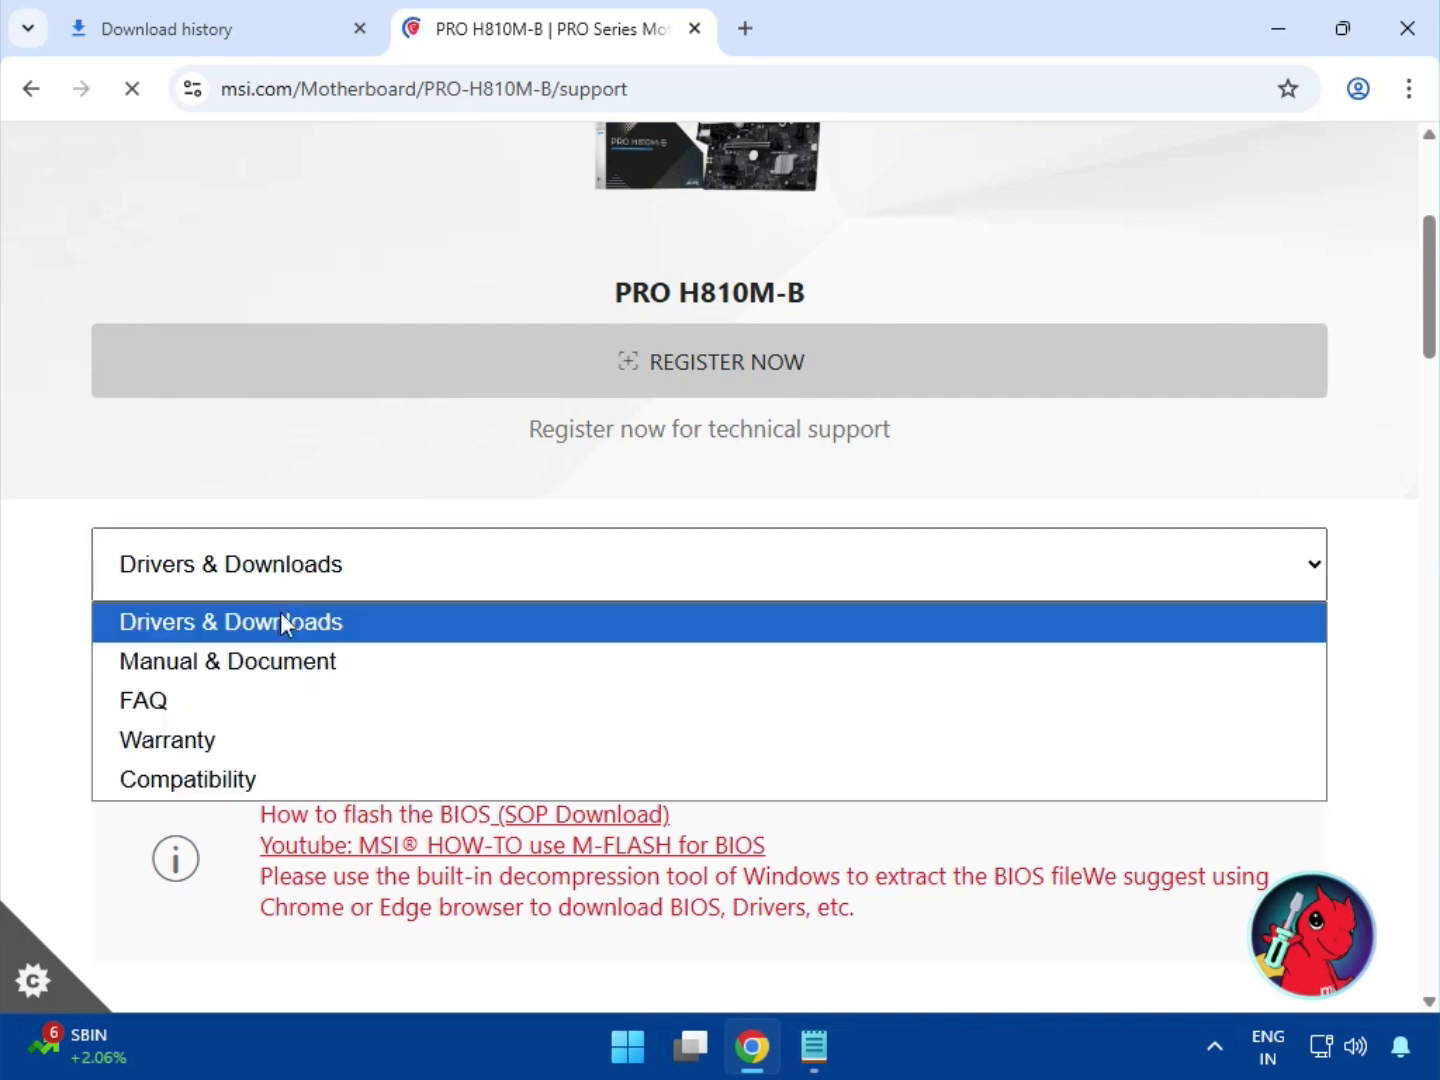
click(286, 626)
click(319, 671)
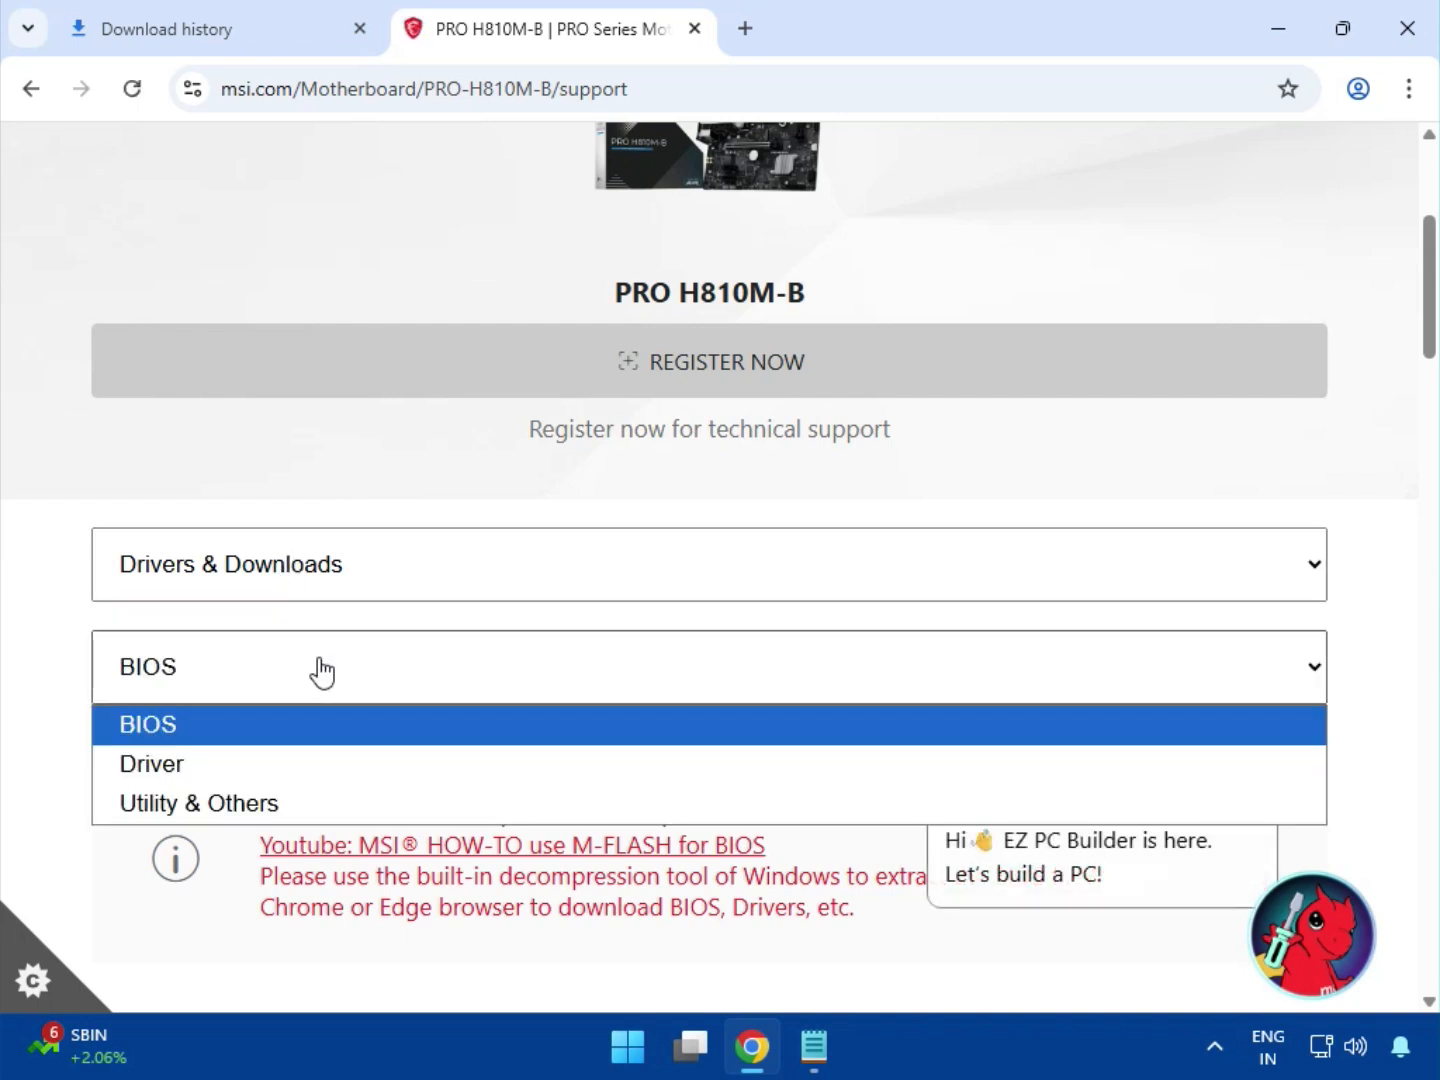
click(305, 737)
scroll(514, 779, down, 5)
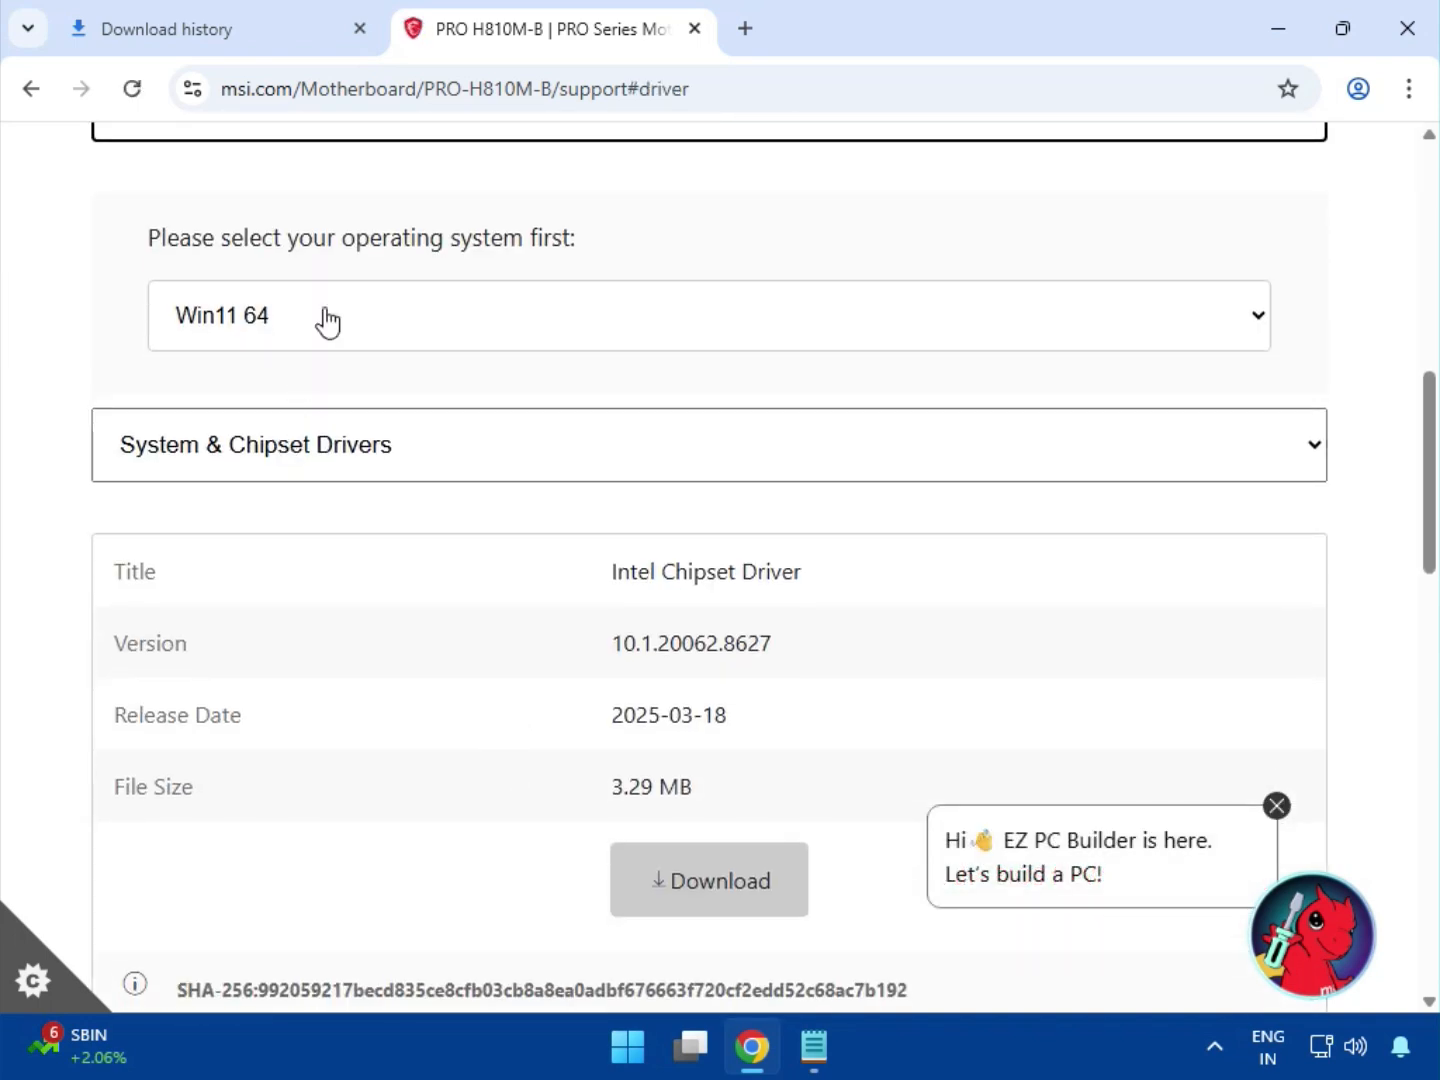
Choose Win11 64 as the operating system and download the Intel Chipset Driver from System & Chipset Drivers
click(324, 319)
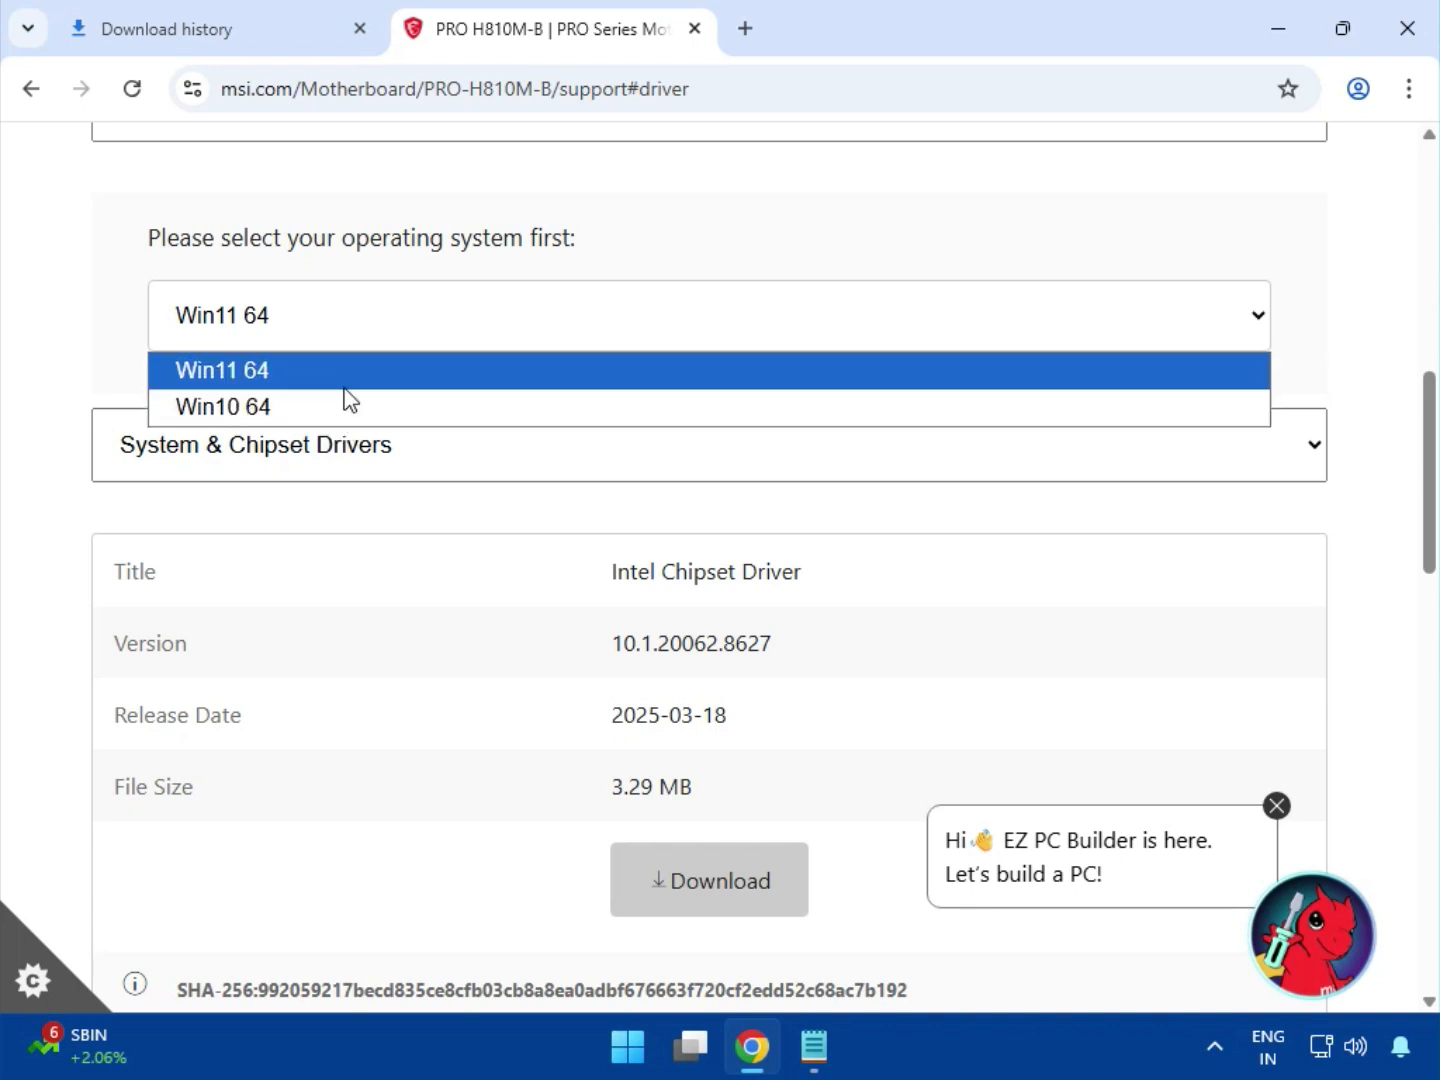
click(346, 385)
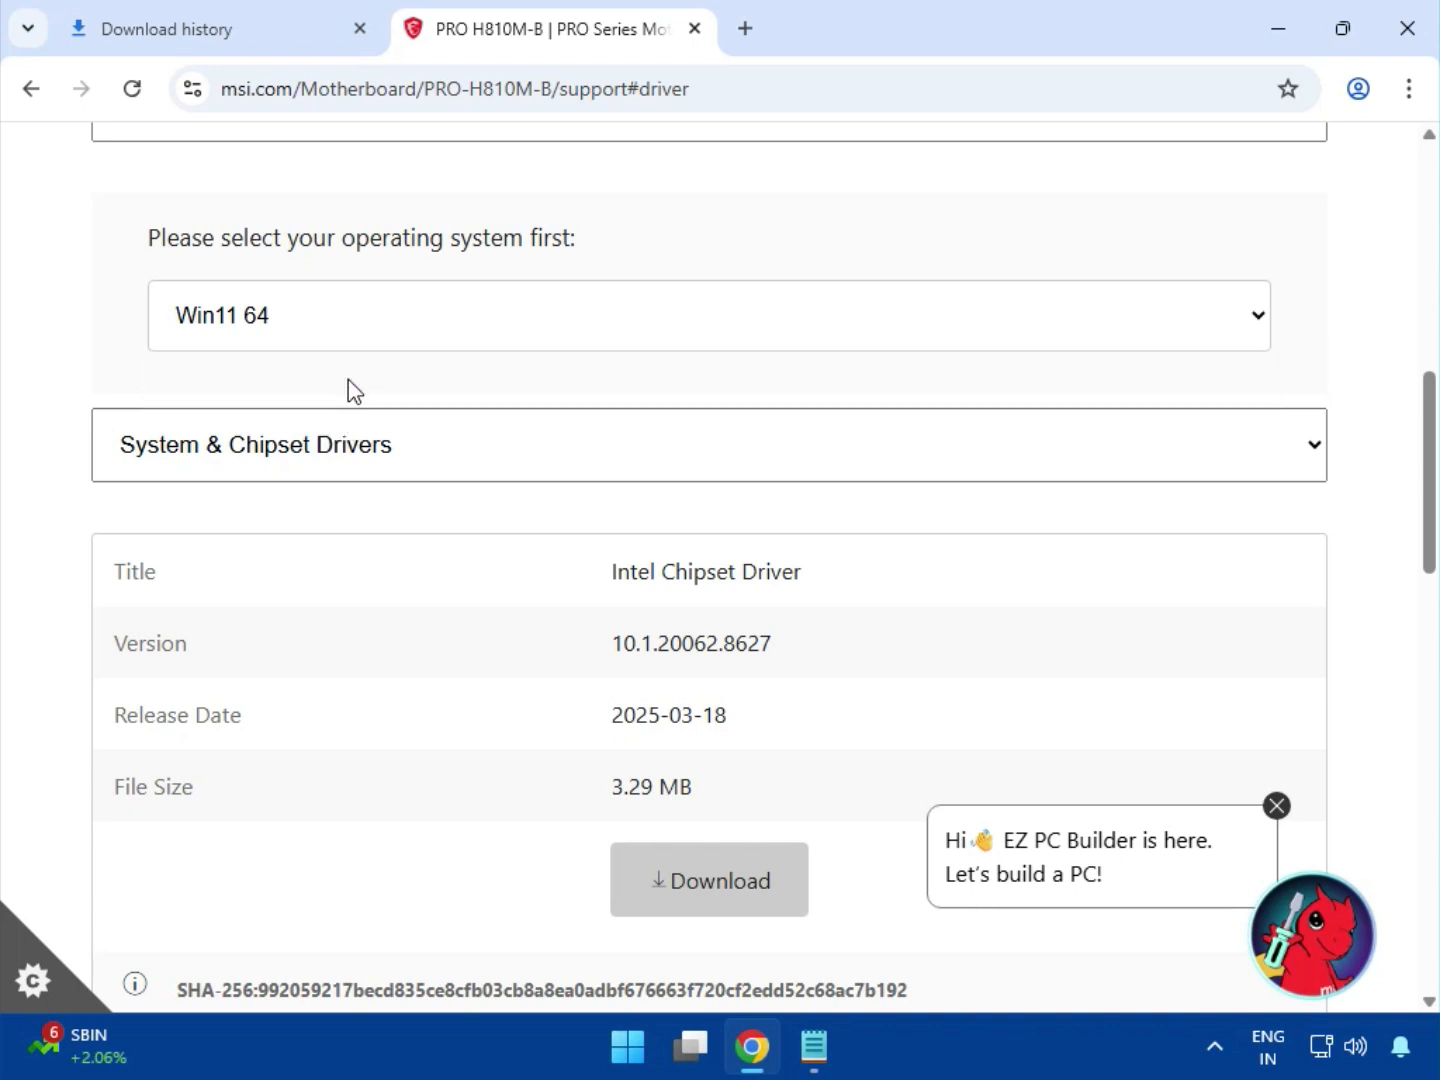
click(363, 468)
click(360, 496)
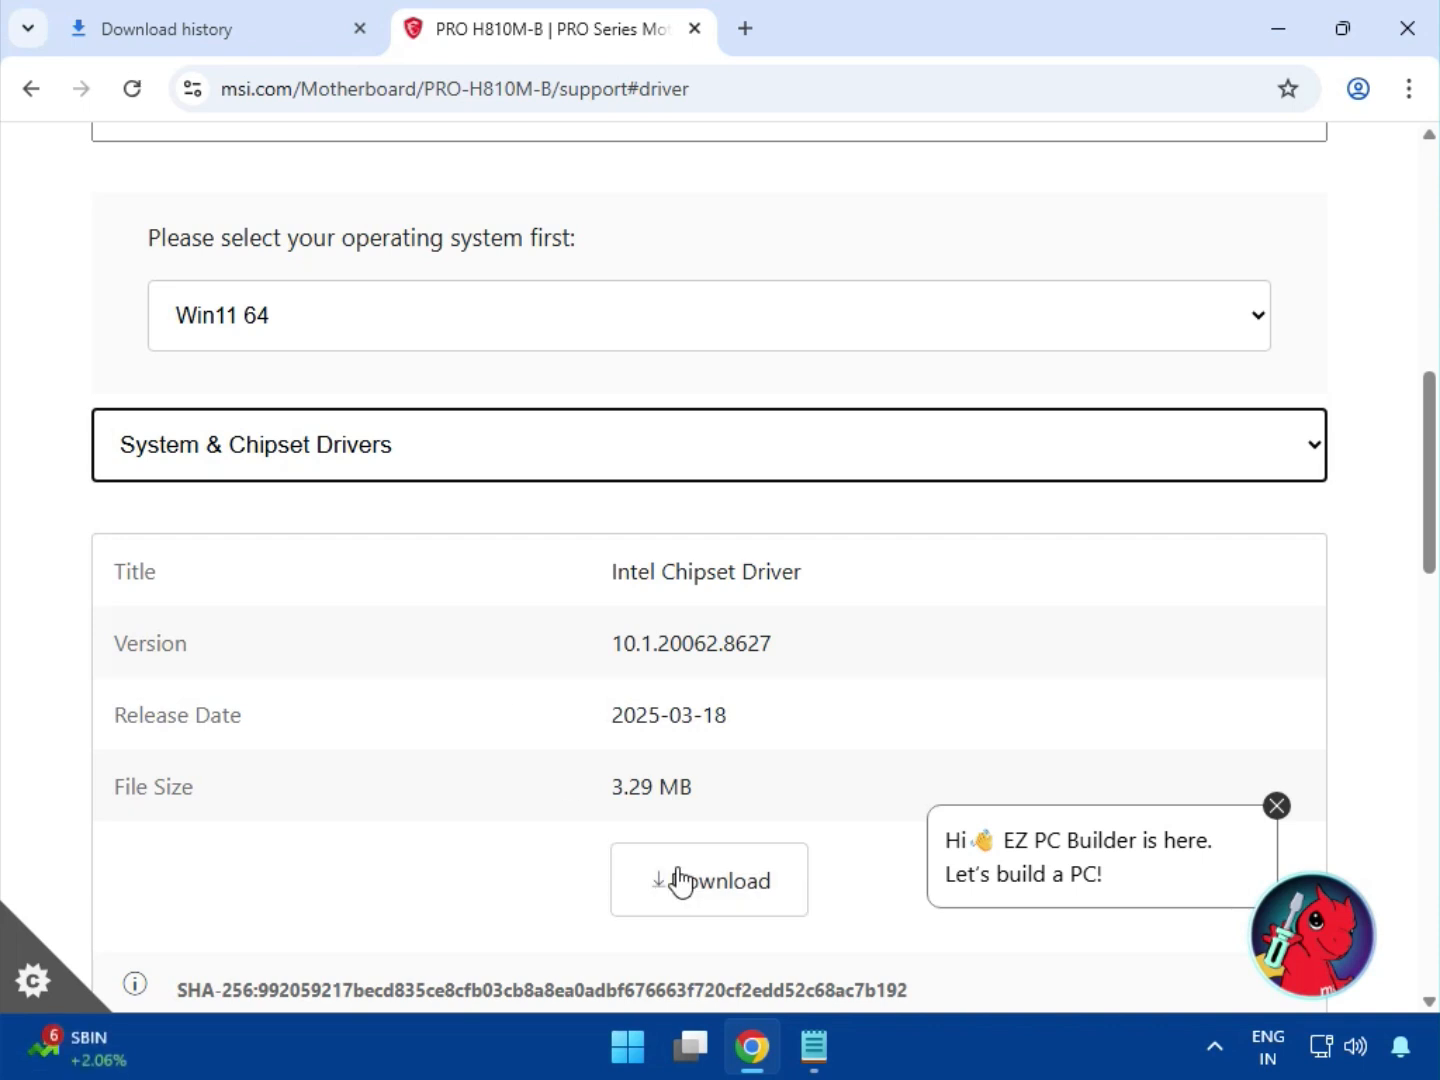
triple_click(714, 572)
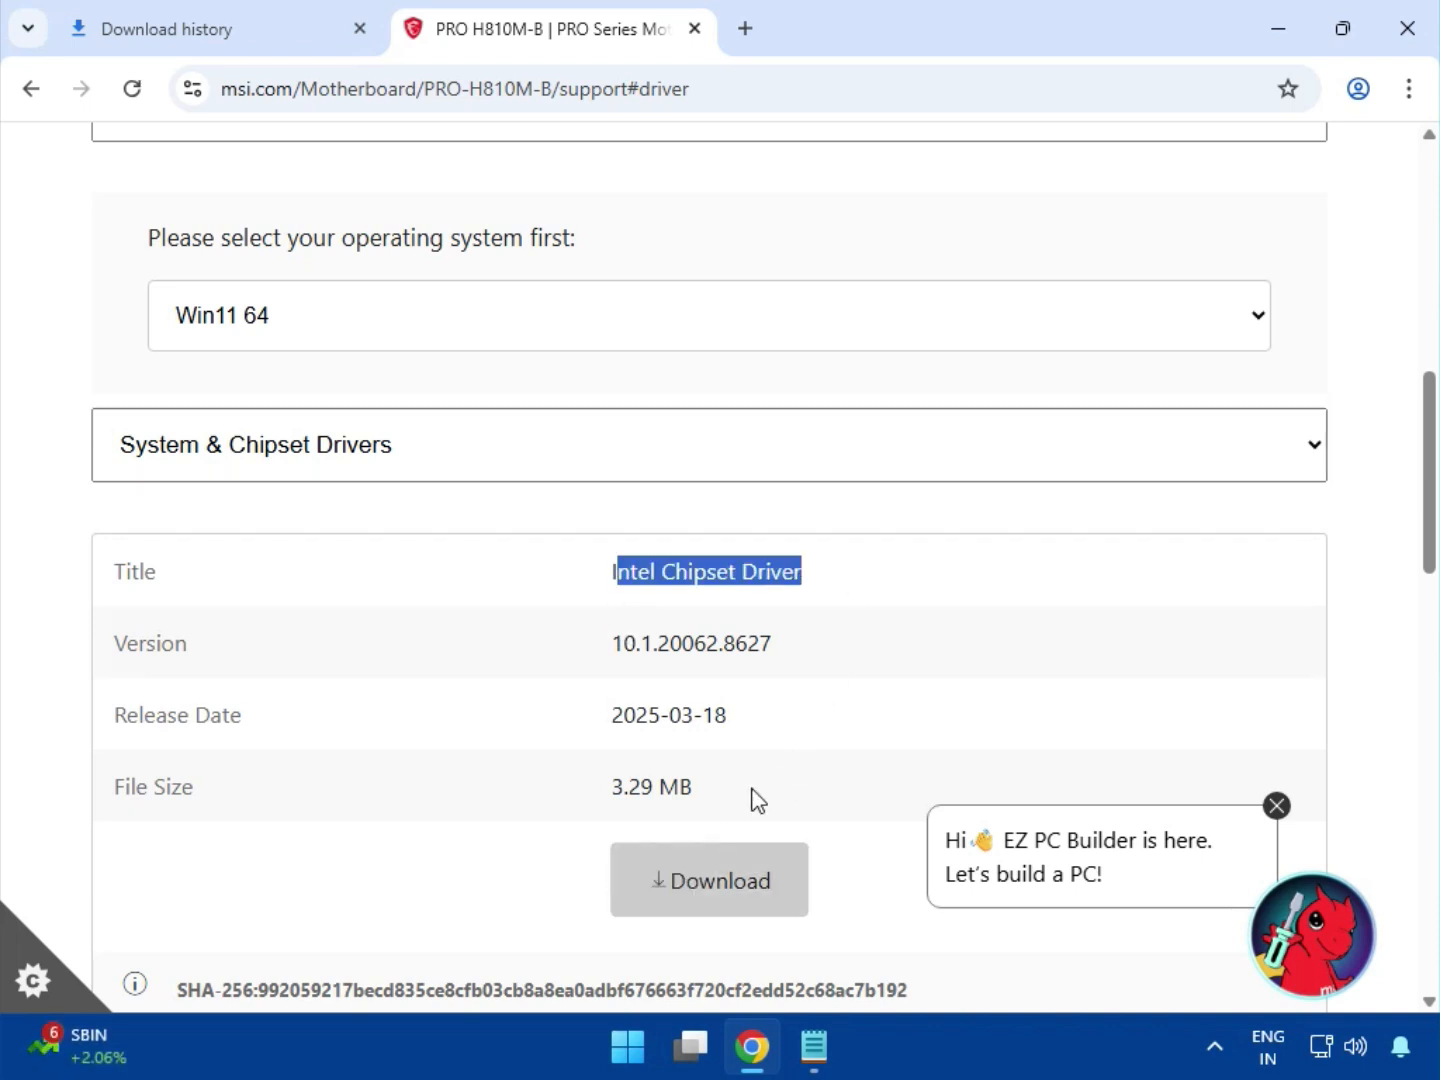
click(721, 876)
Switch the driver category to On-Board VGA Drivers and download the Intel VGA Driver
scroll(446, 690, down, 3)
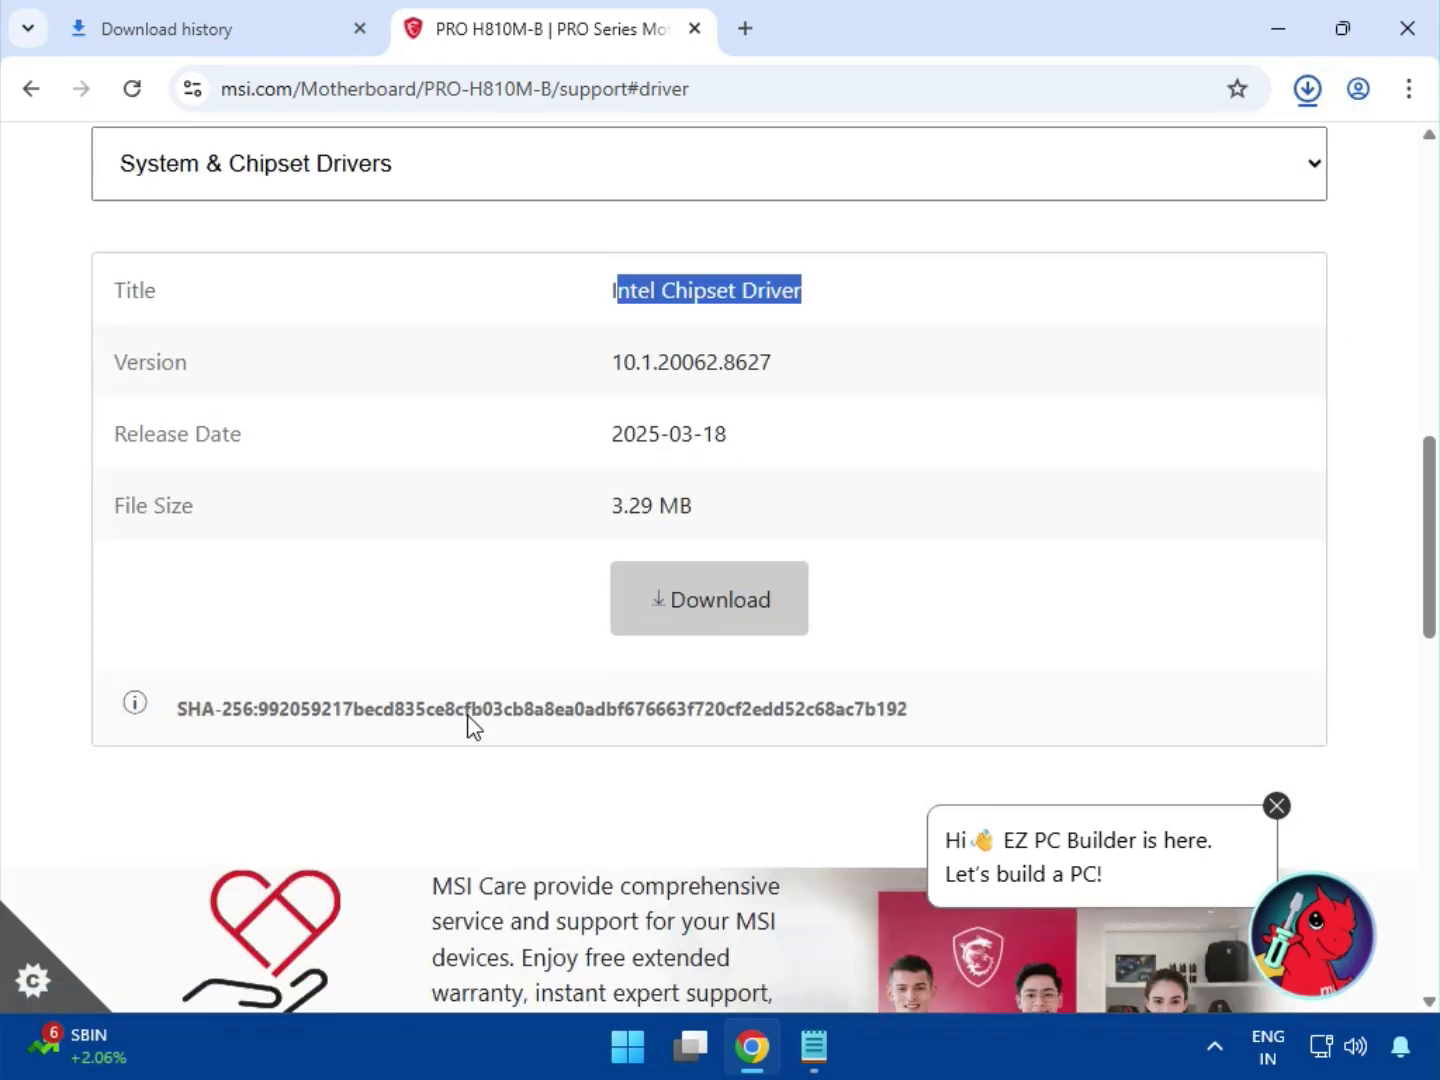
click(284, 165)
click(298, 260)
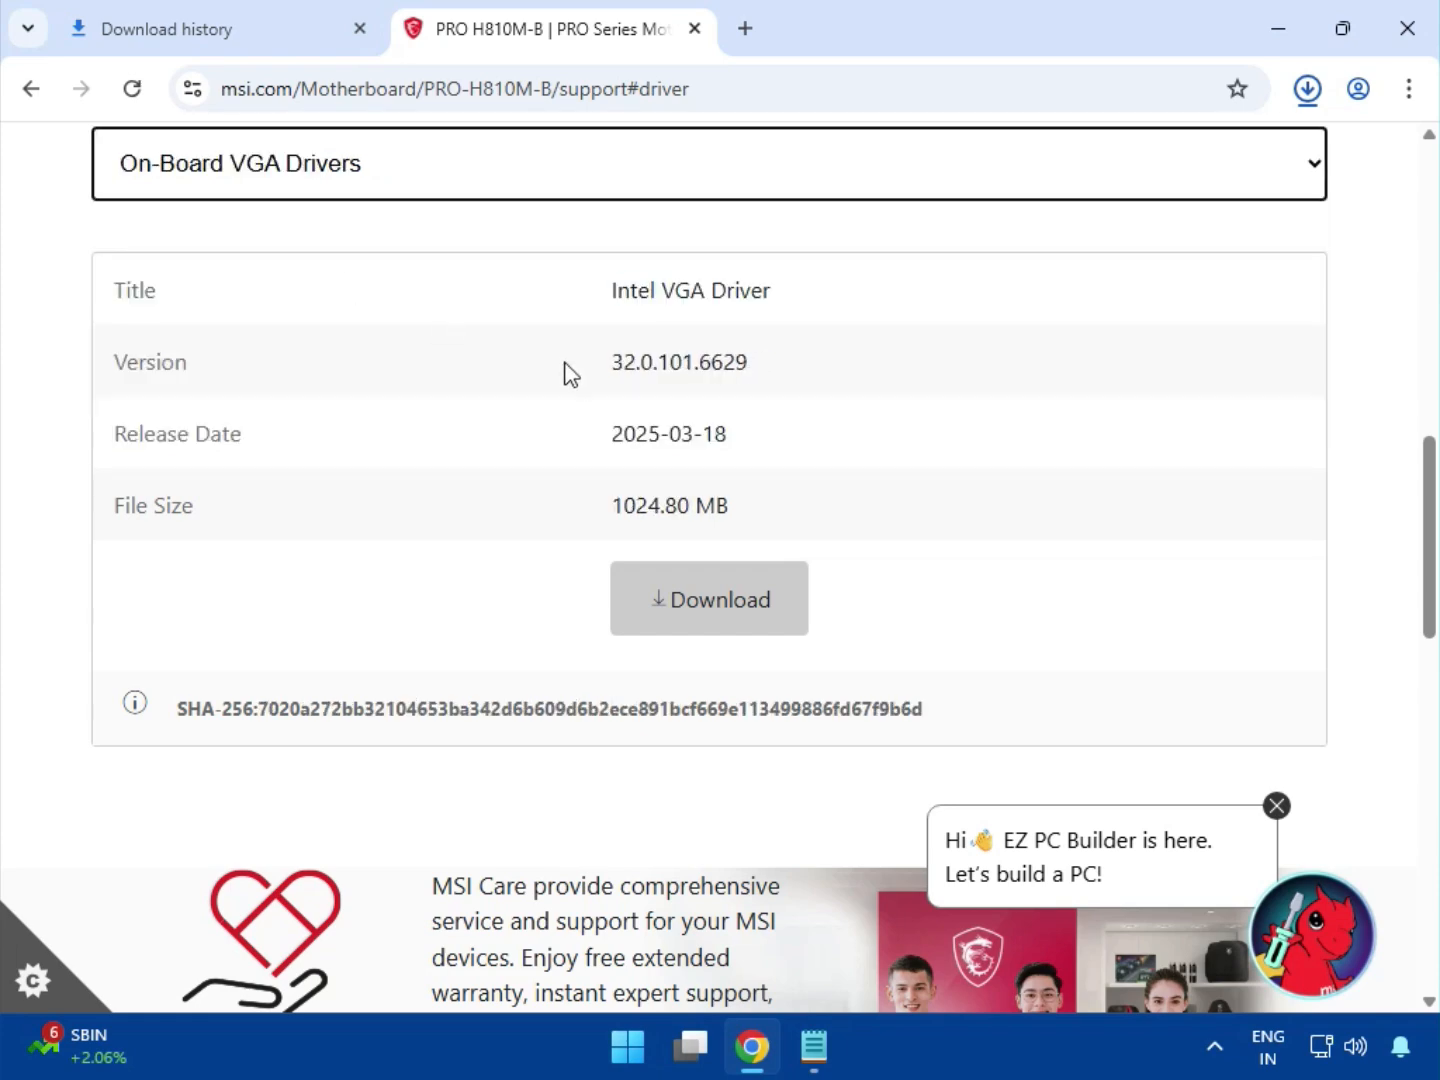
scroll(611, 346, up, 2)
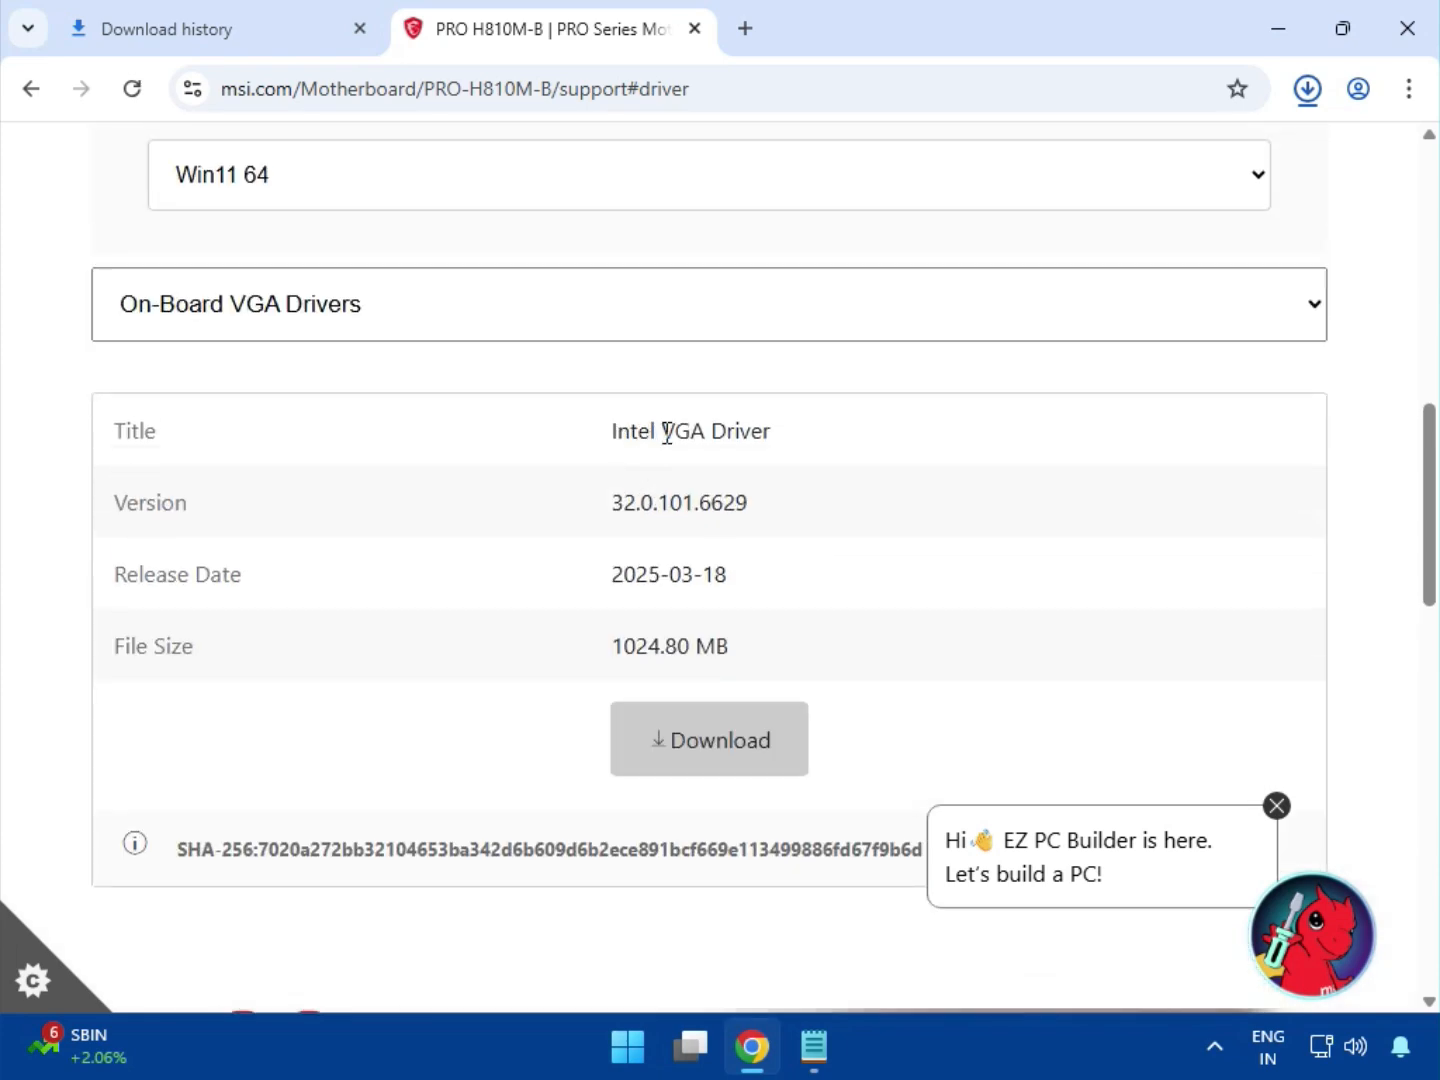
drag(661, 429, 772, 432)
click(762, 744)
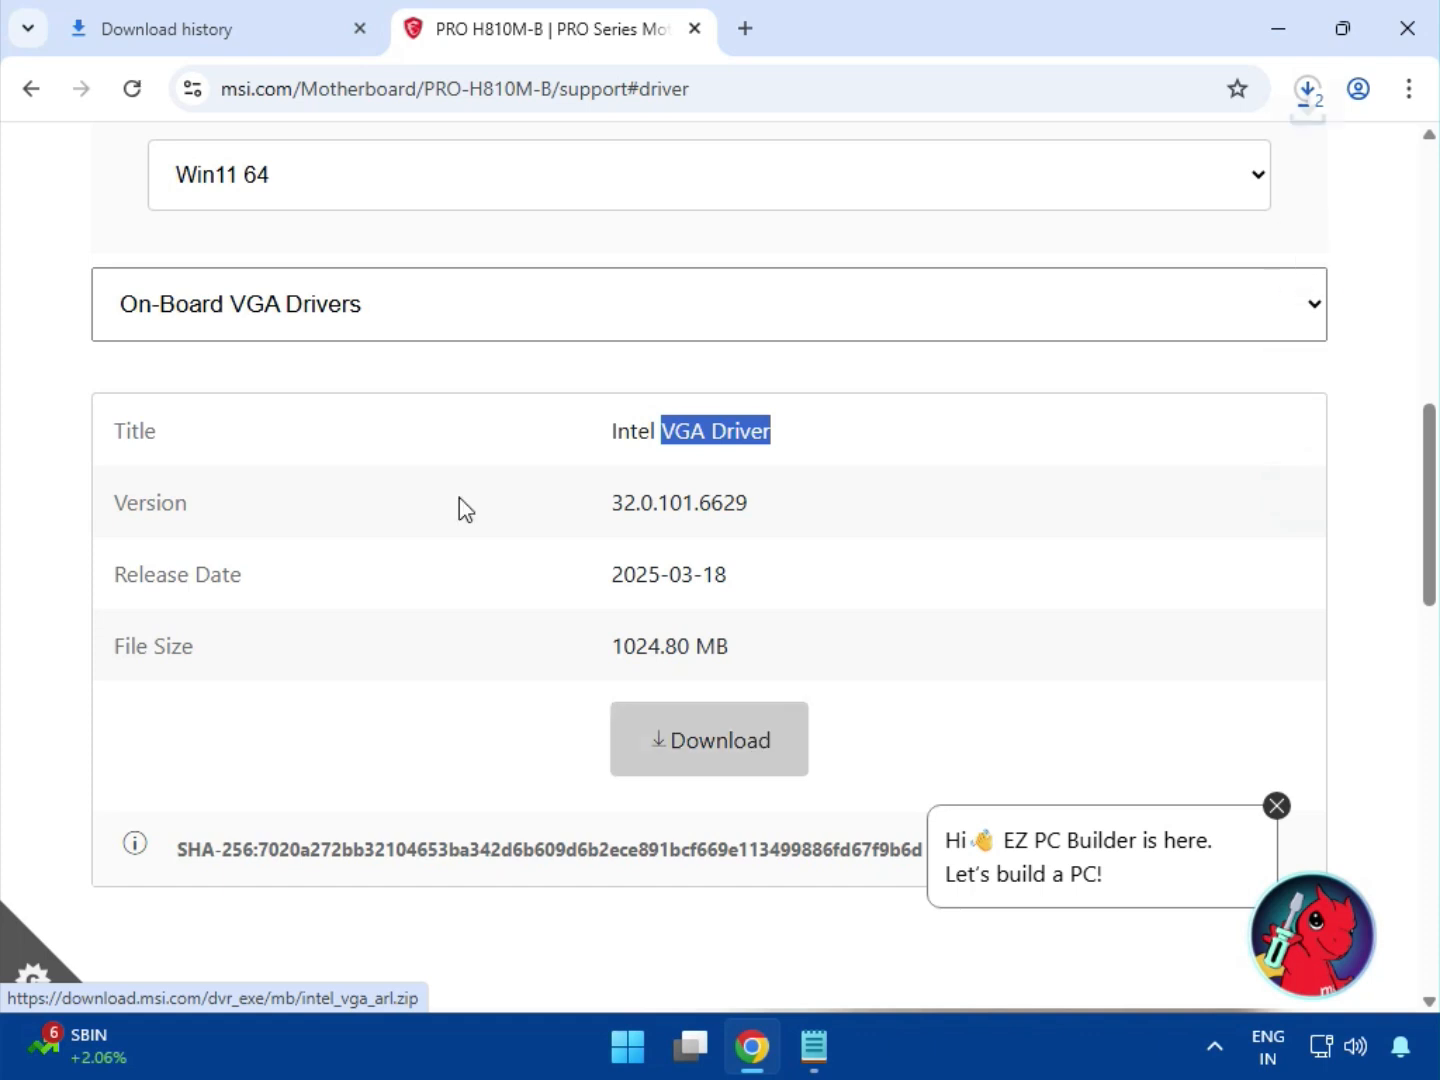
Switch the driver category to On-Board Audio Drivers and download the Realtek HD Universal Driver
click(347, 310)
click(364, 443)
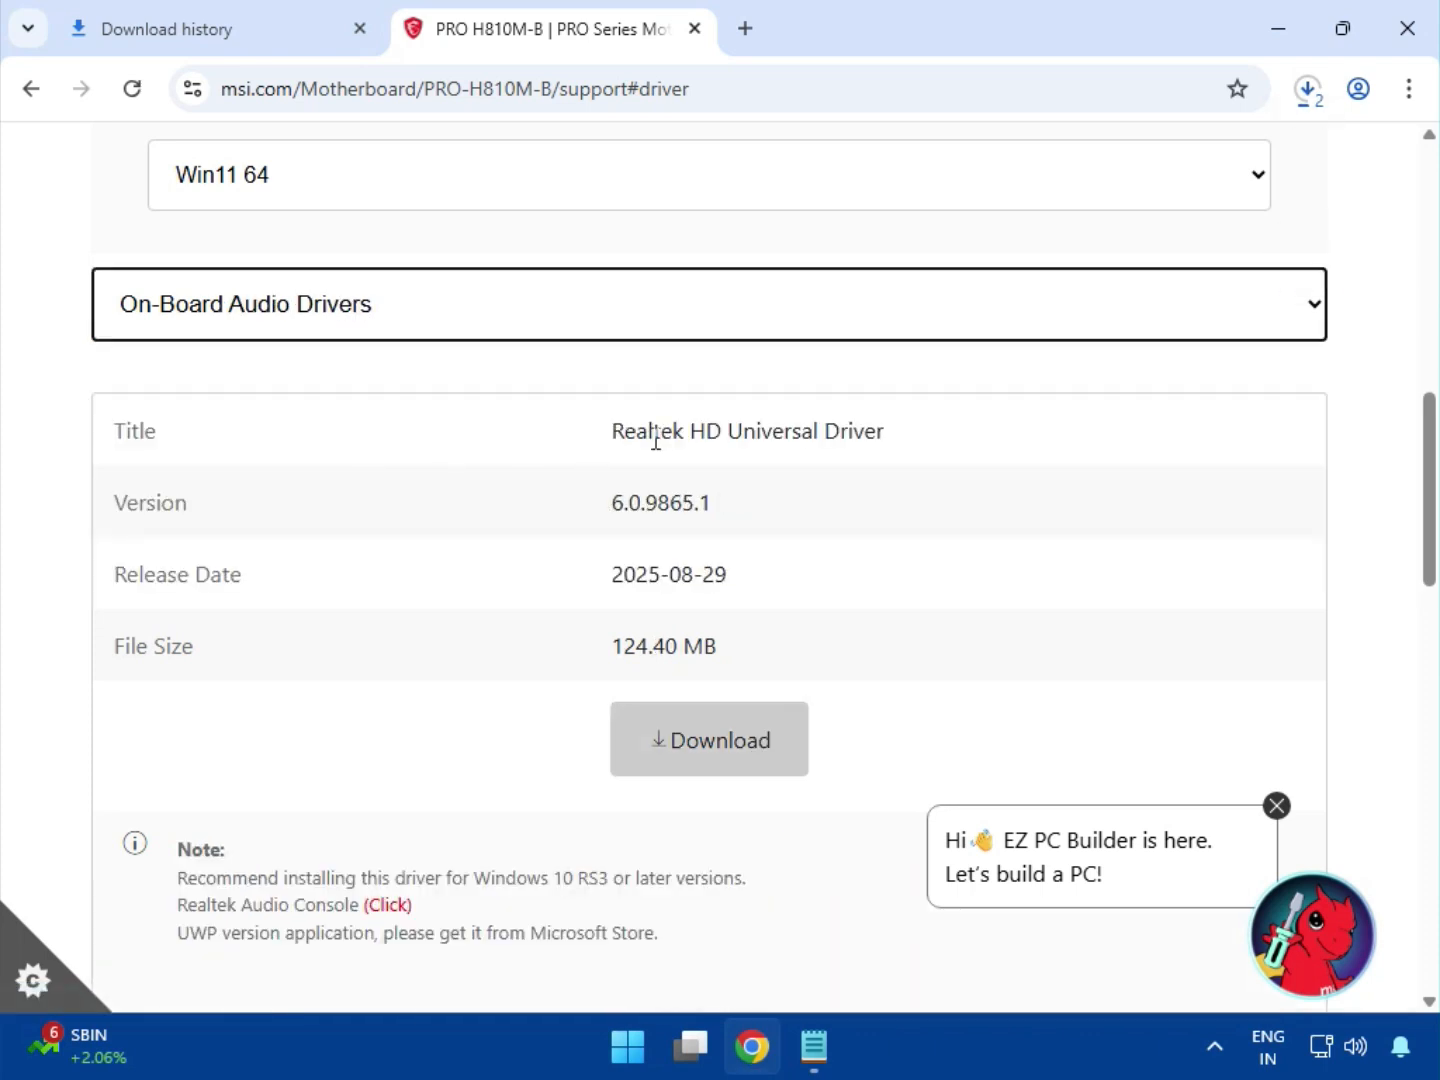
drag(689, 432, 961, 446)
click(761, 758)
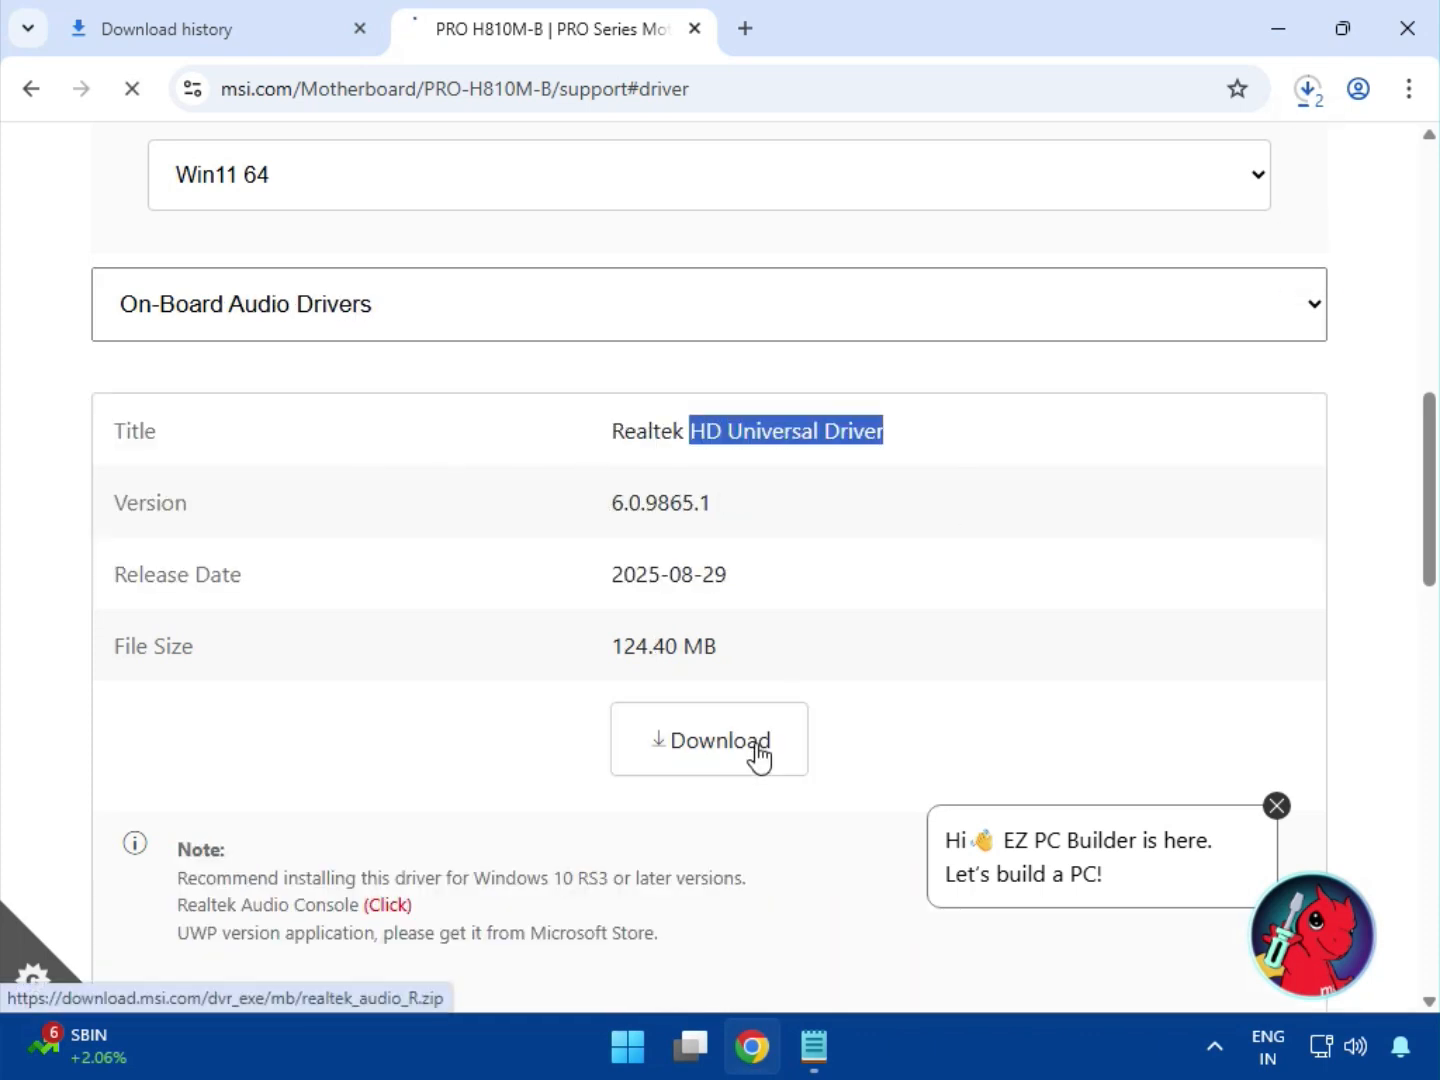
Switch the driver category to LAN Drivers and highlight "Ethernet Drivers" in the Realtek driver's title
click(293, 314)
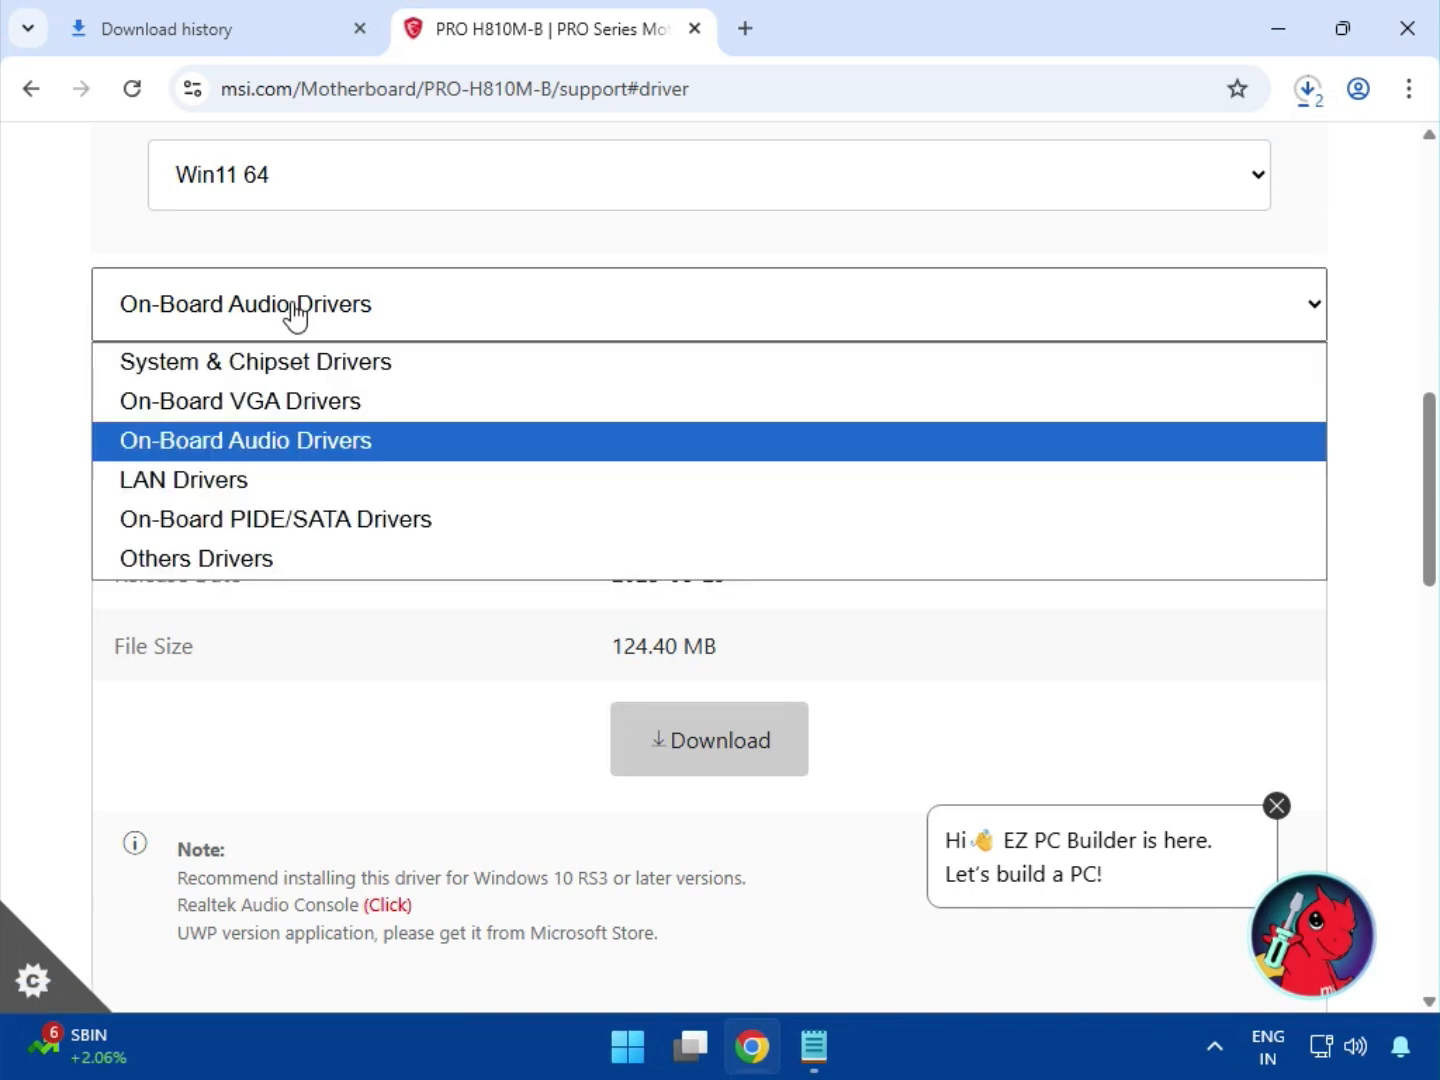
click(316, 478)
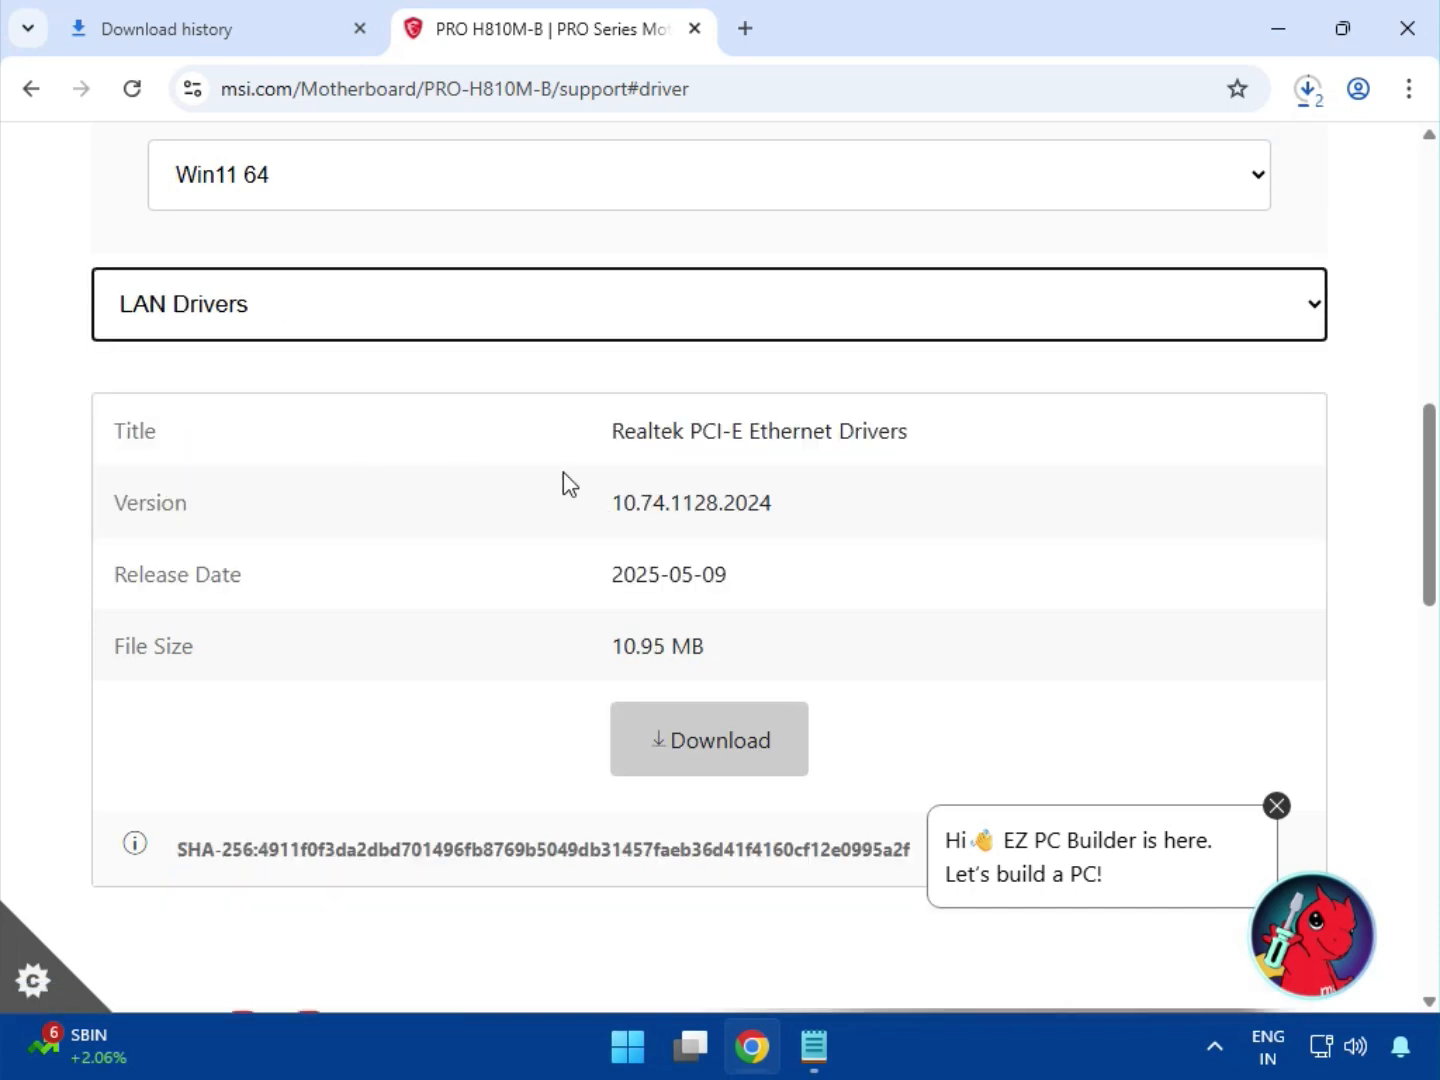
drag(757, 430, 966, 450)
click(761, 436)
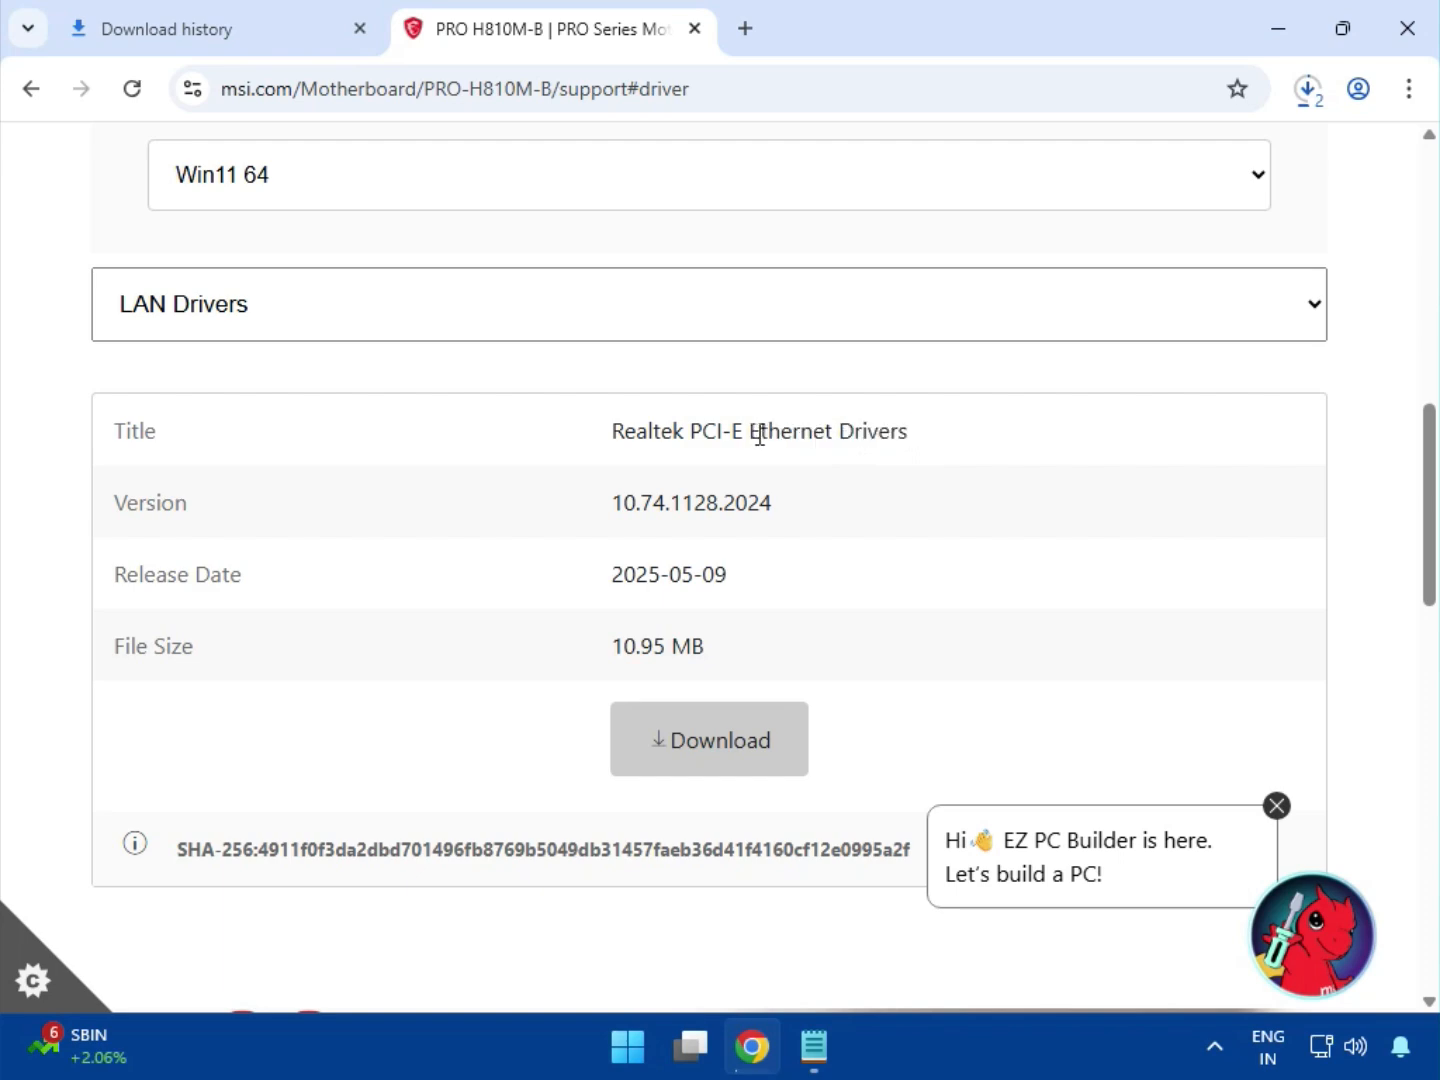
drag(754, 433, 961, 439)
scroll(758, 631, down, 4)
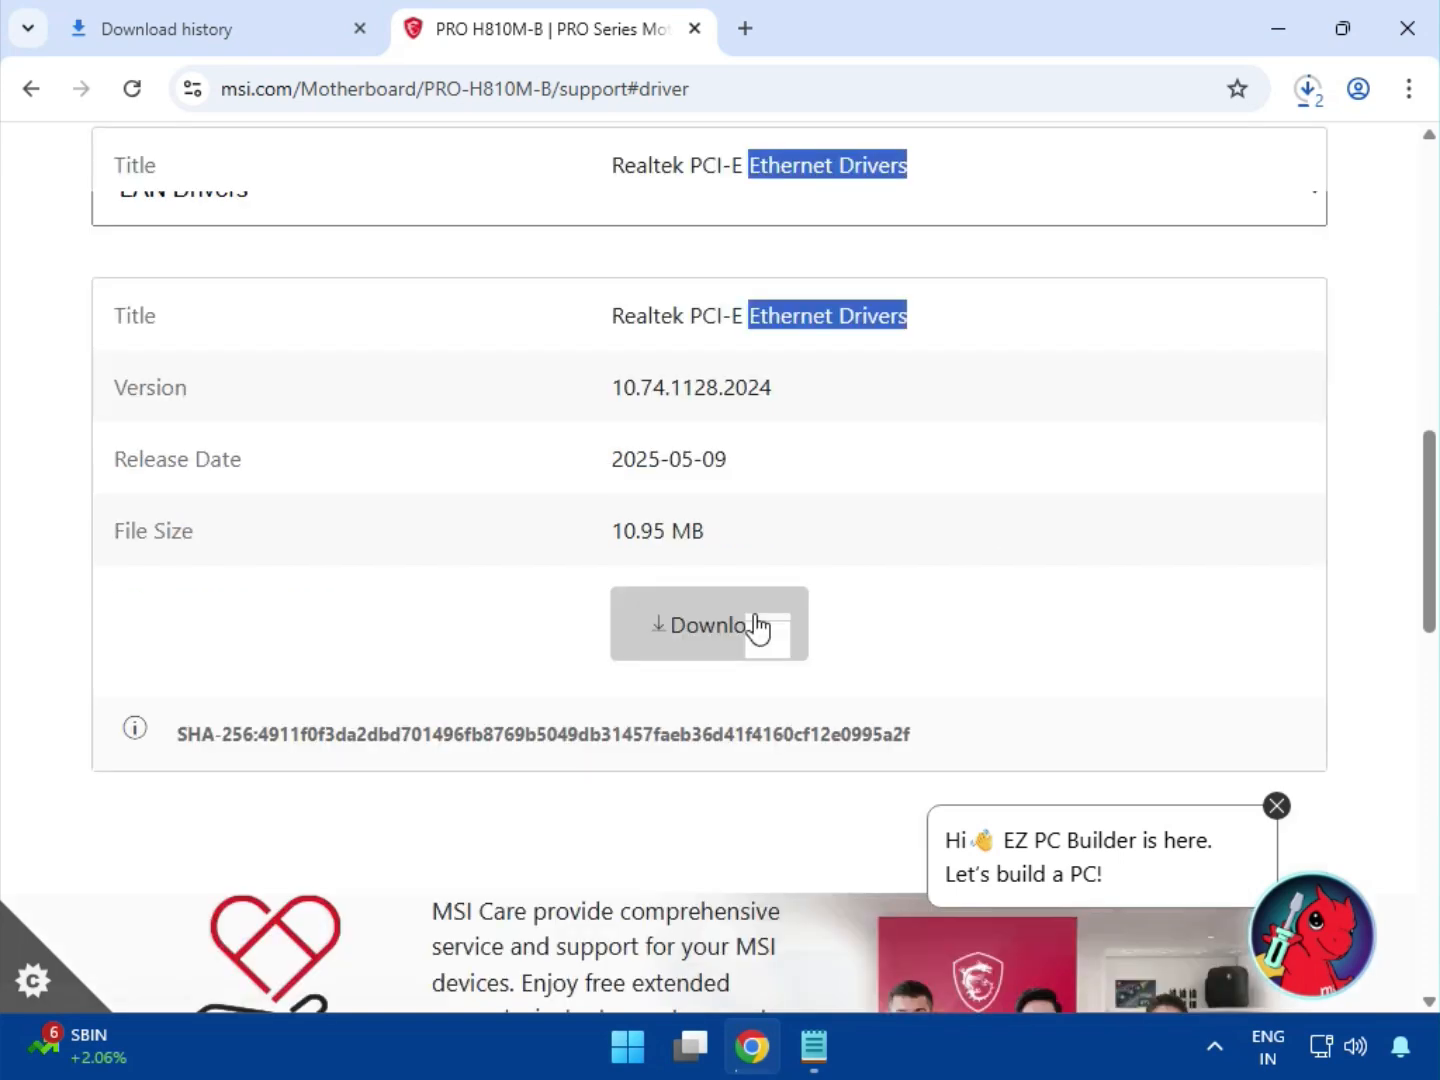
scroll(342, 531, up, 4)
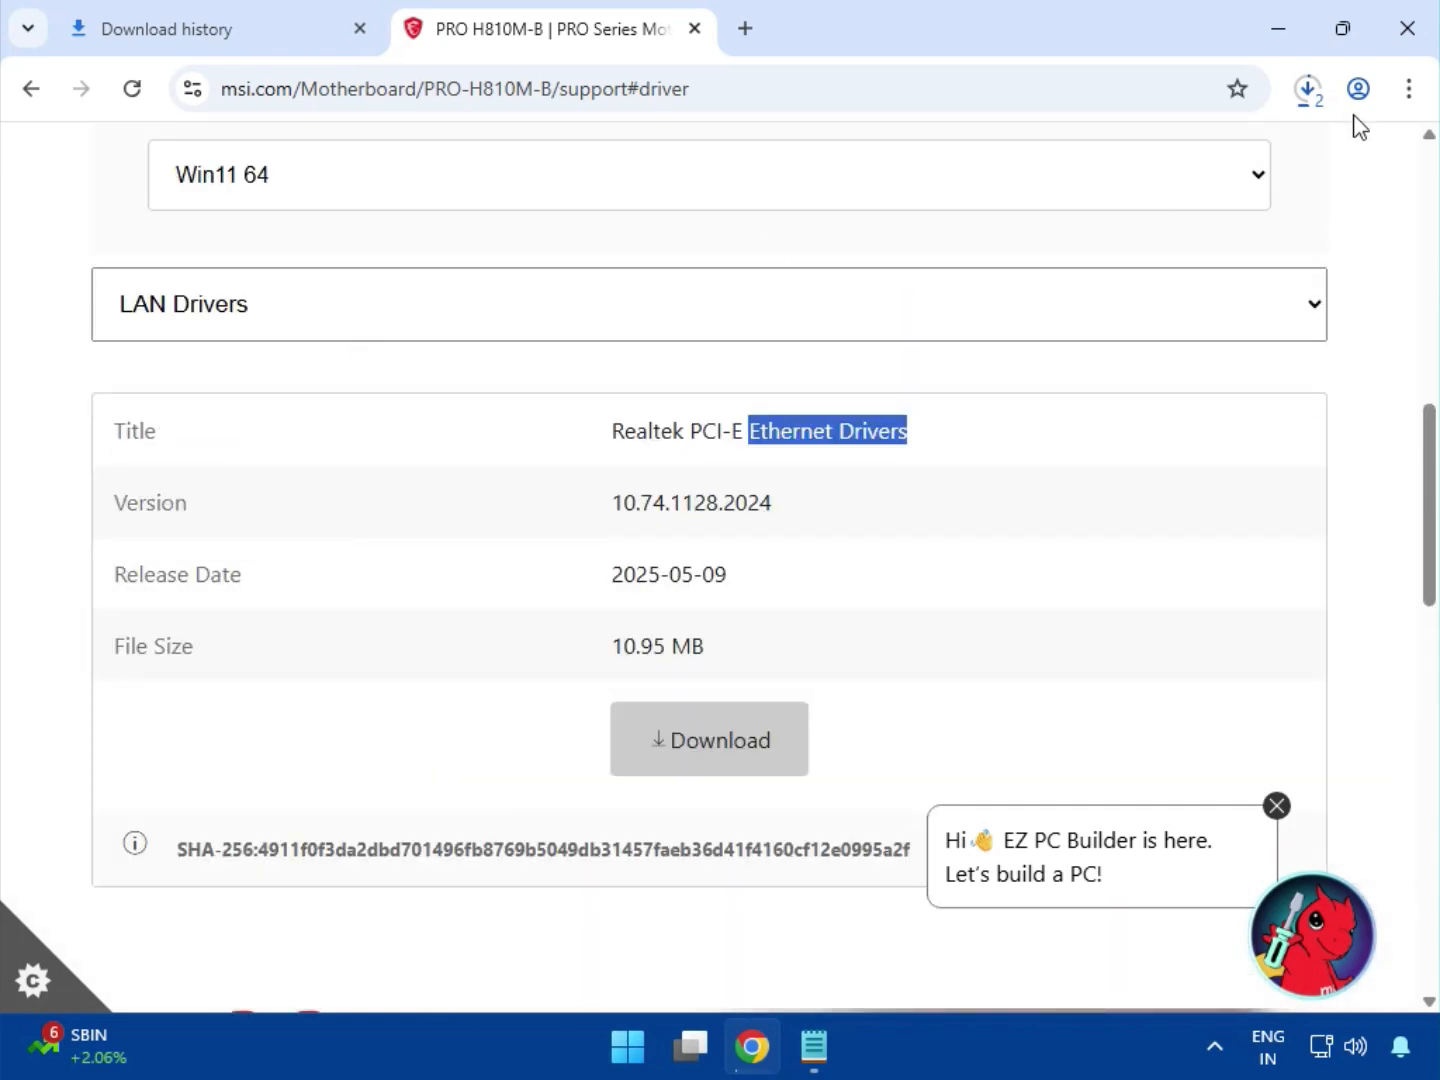
Open the browser's full download history and show bt_drivers (3).zip in its folder
click(1307, 88)
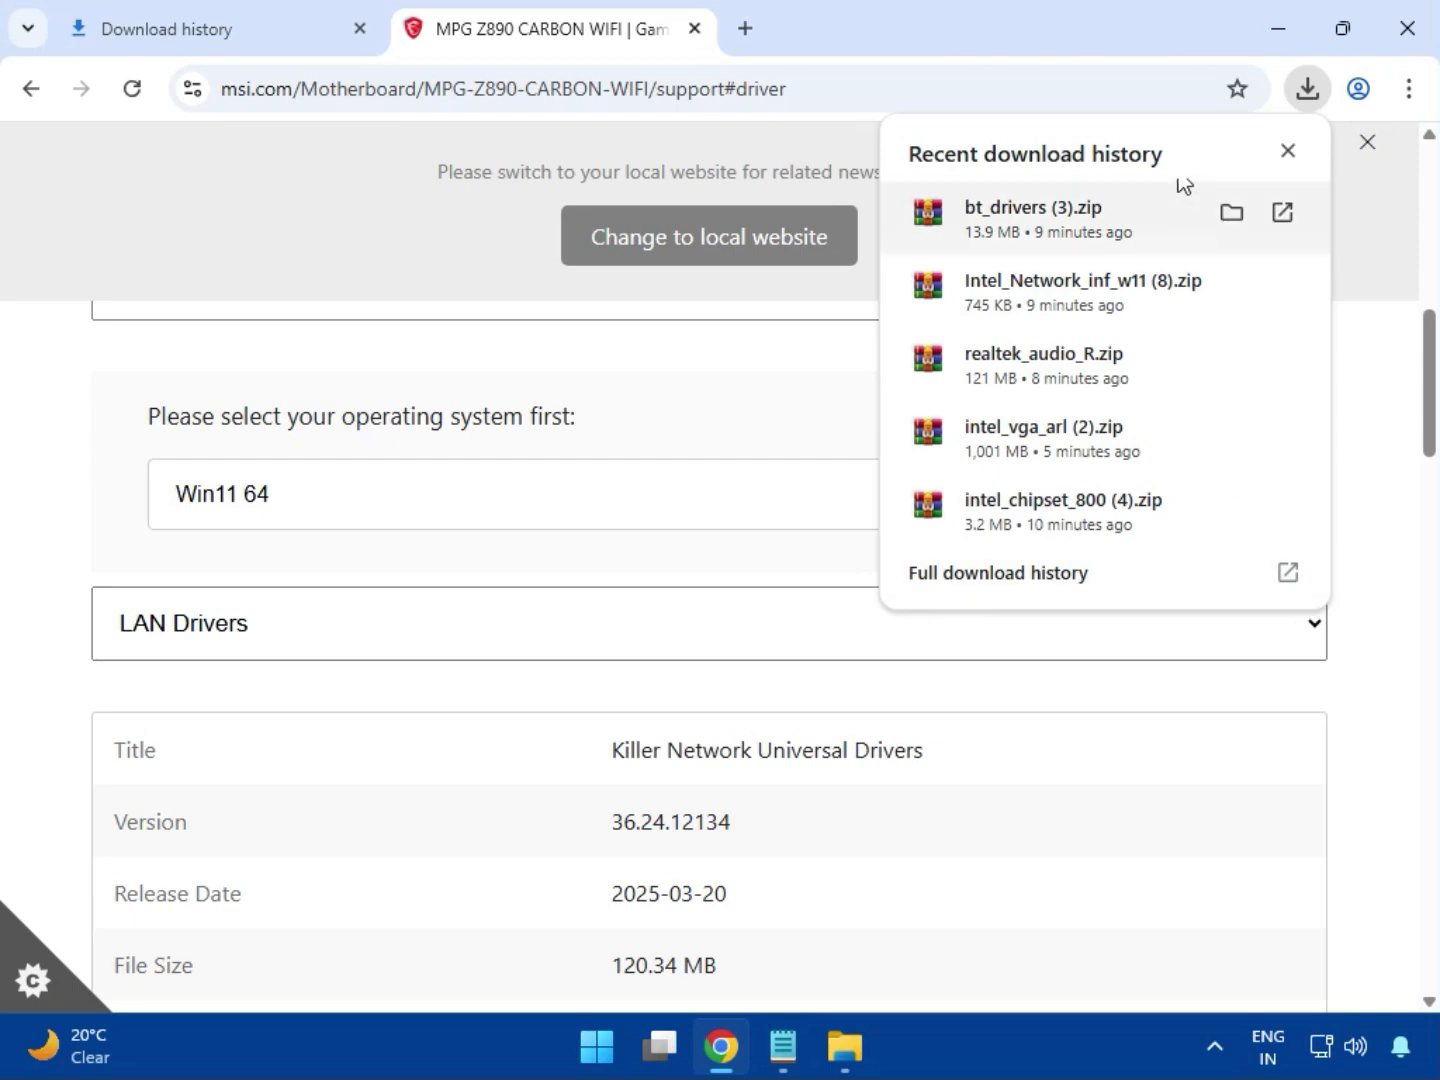
click(966, 592)
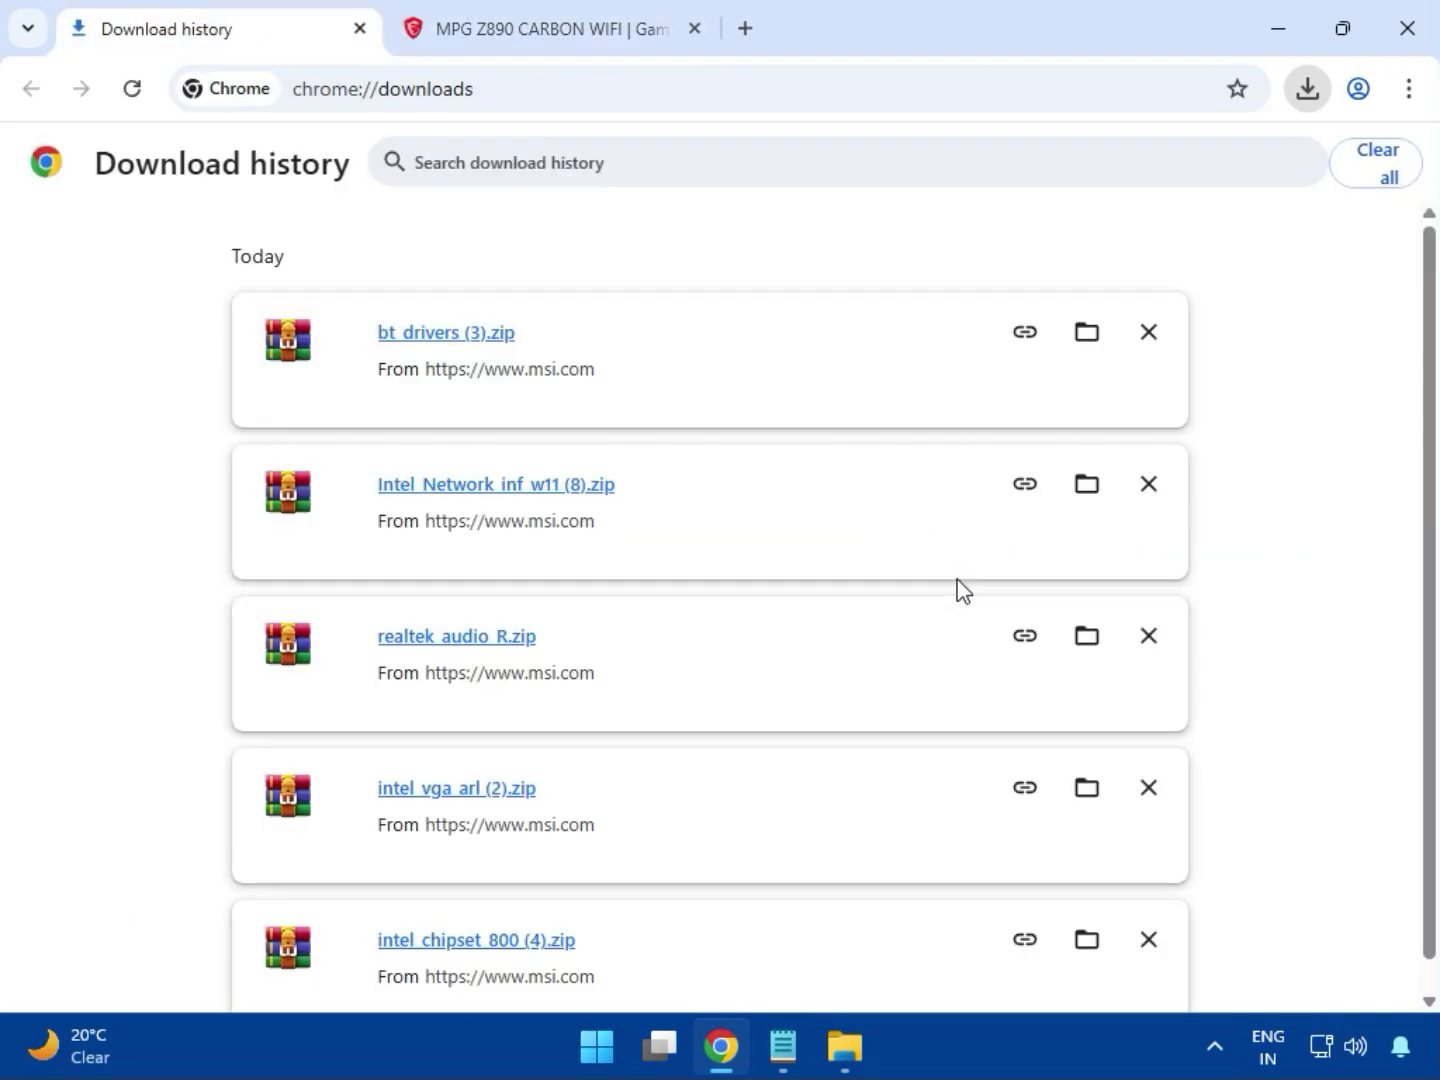
click(1085, 333)
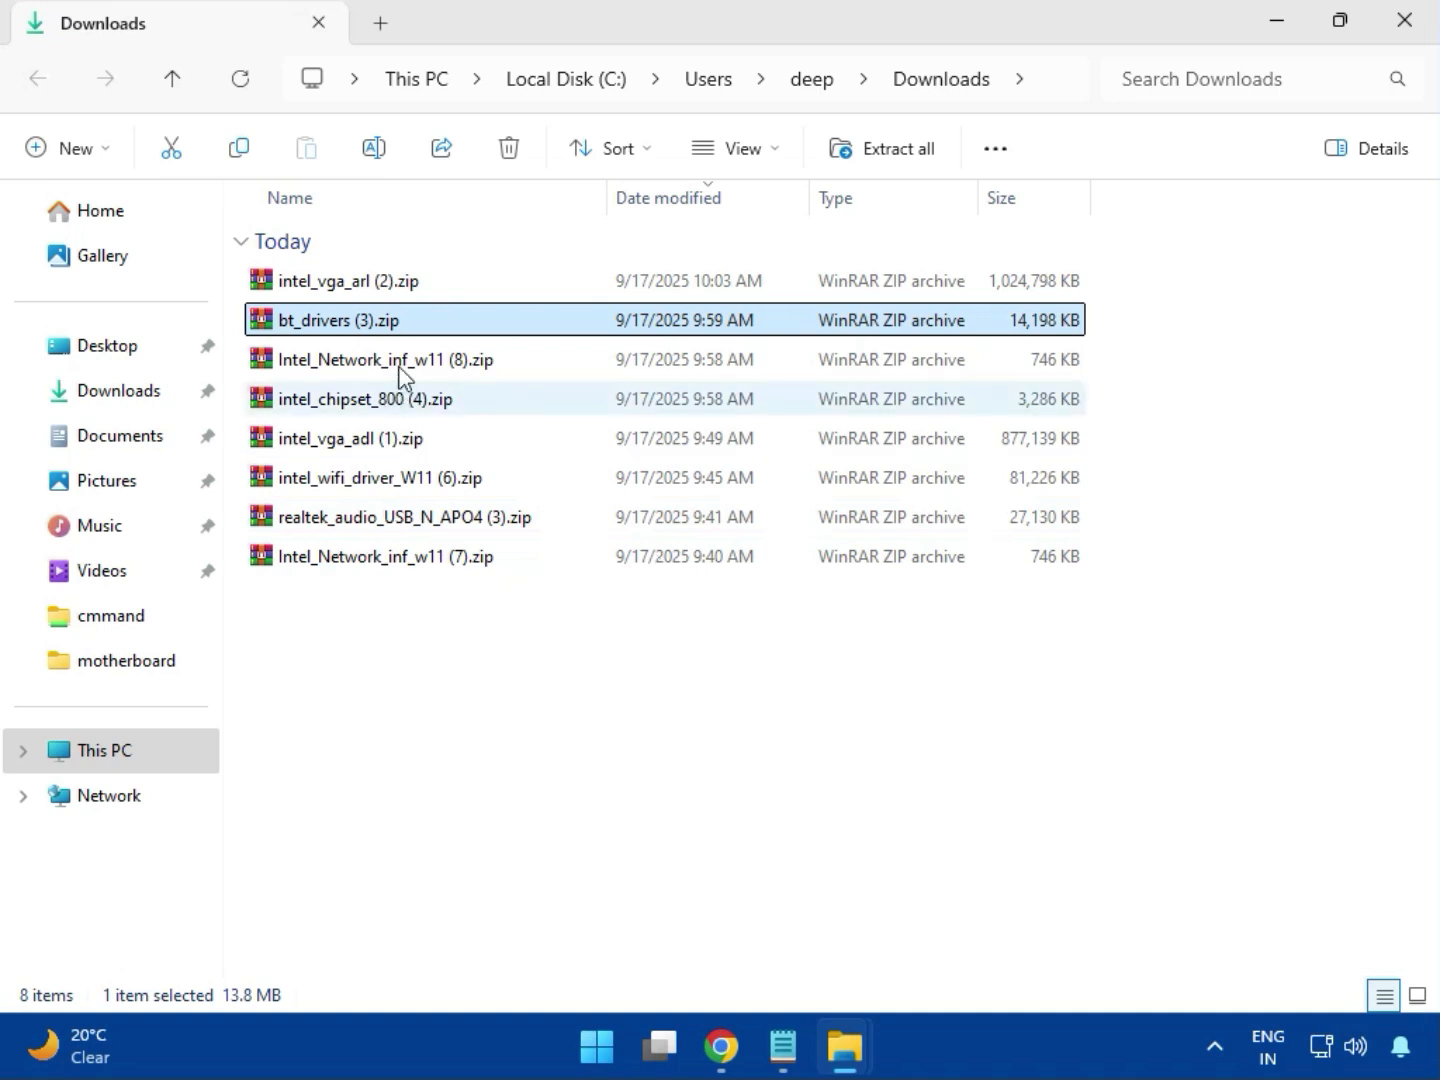
Open the intel_vga_arl (2).zip archive, dismiss the licence reminder and enter the Intel VGA Driver_32.0.101.6629 folder
click(401, 293)
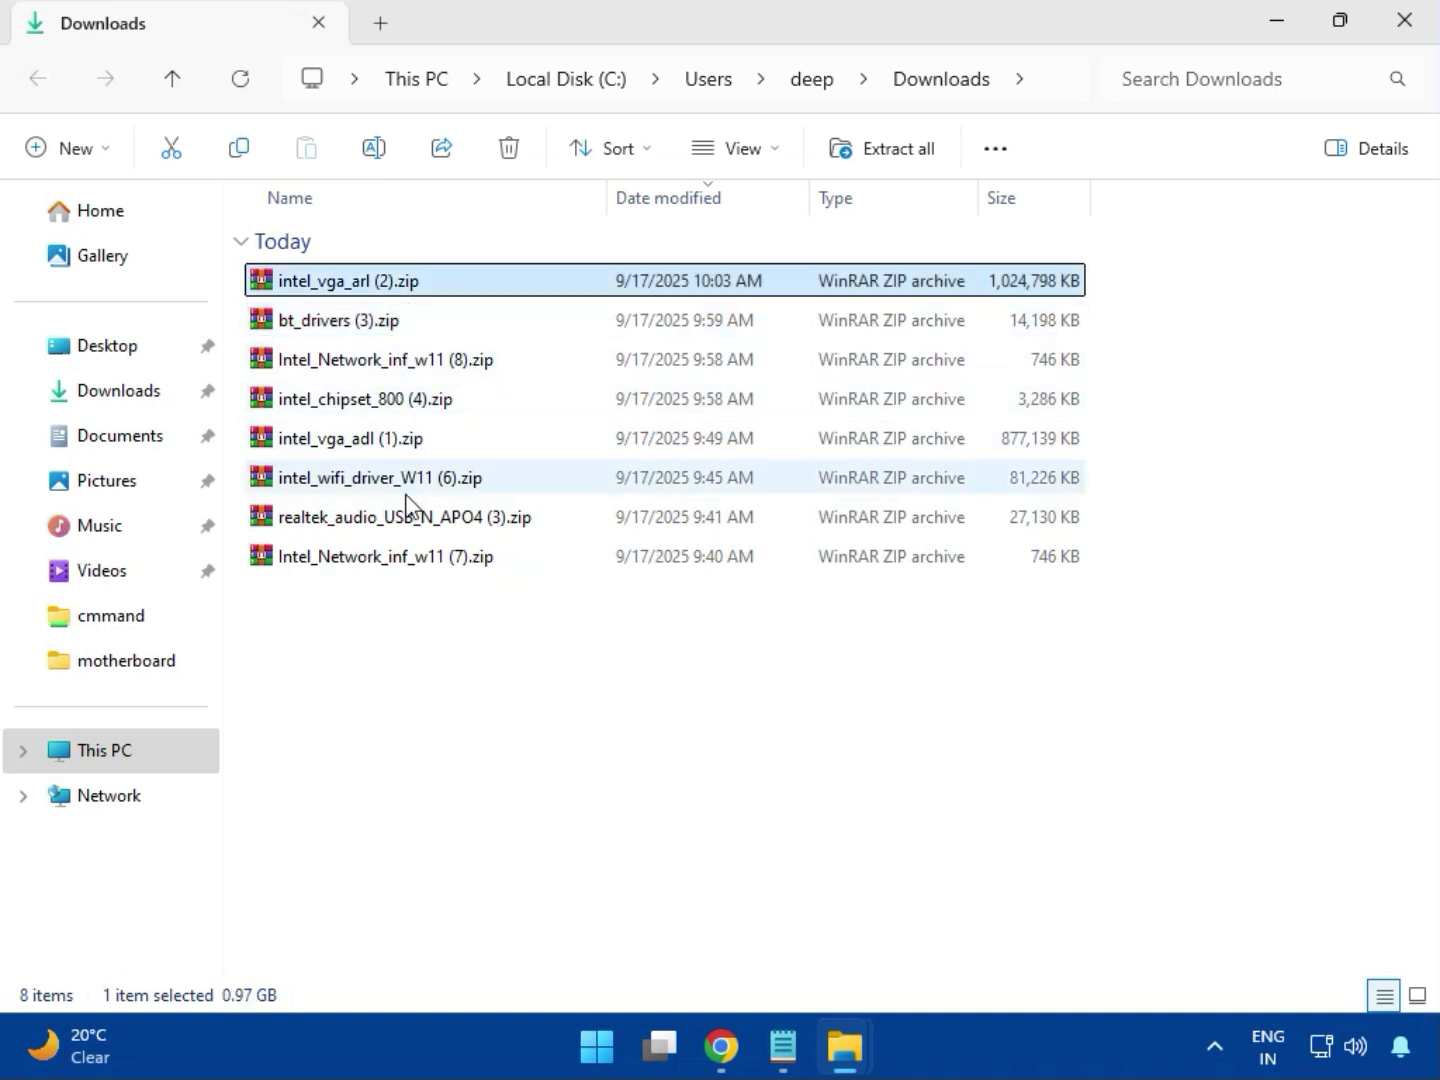
double_click(391, 290)
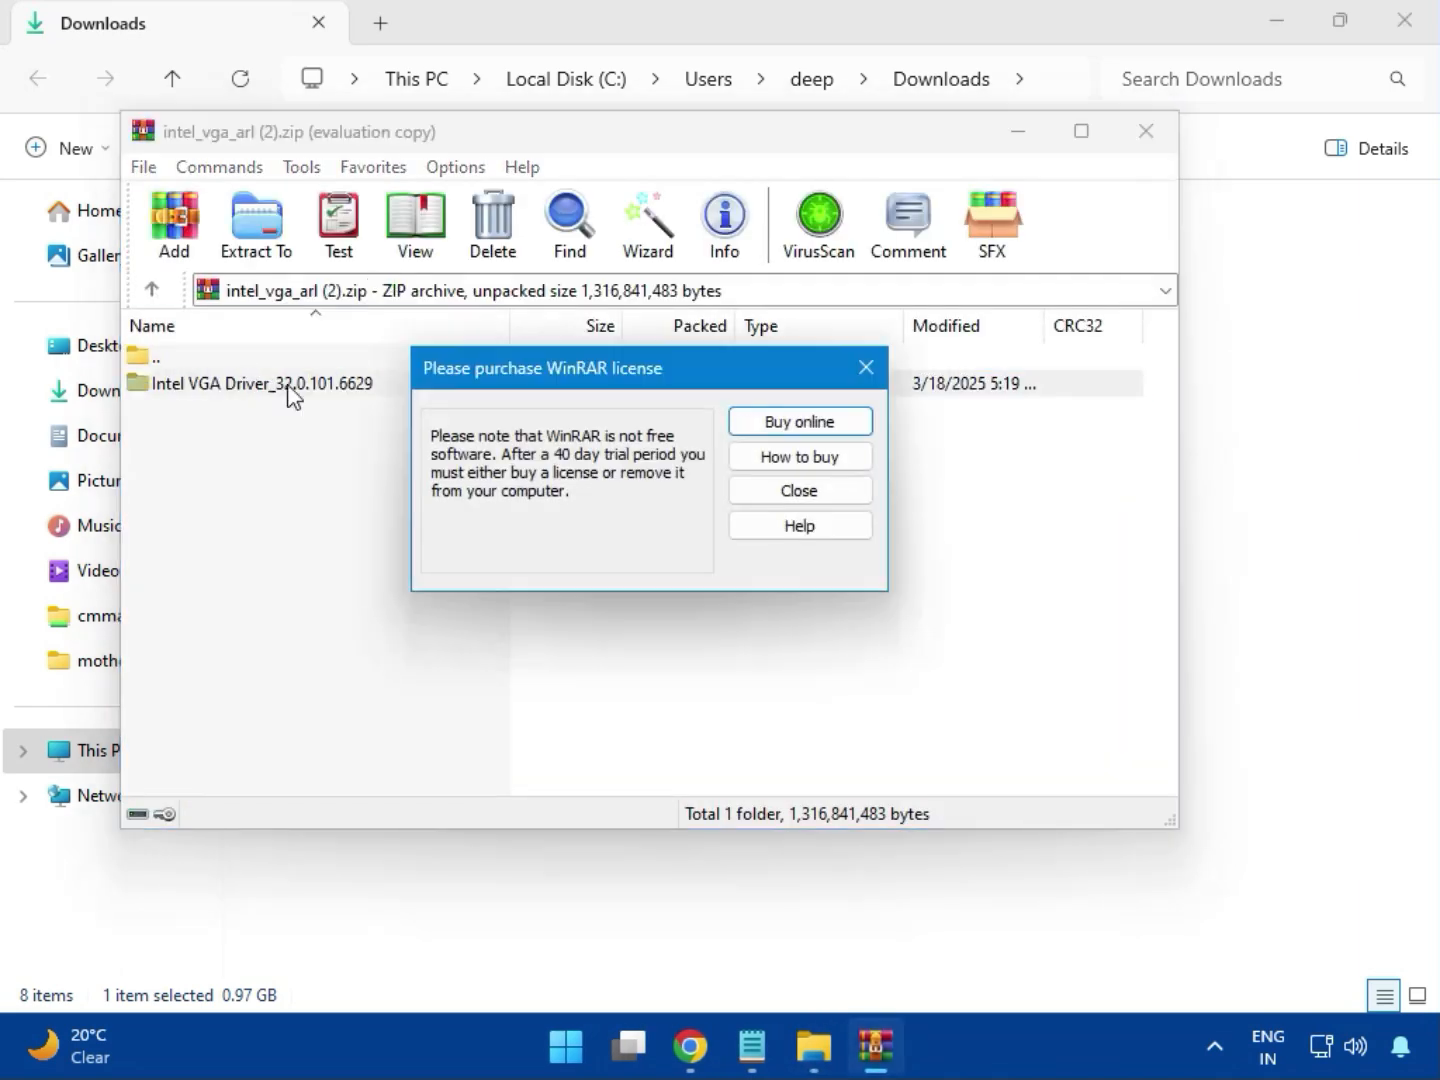
click(865, 368)
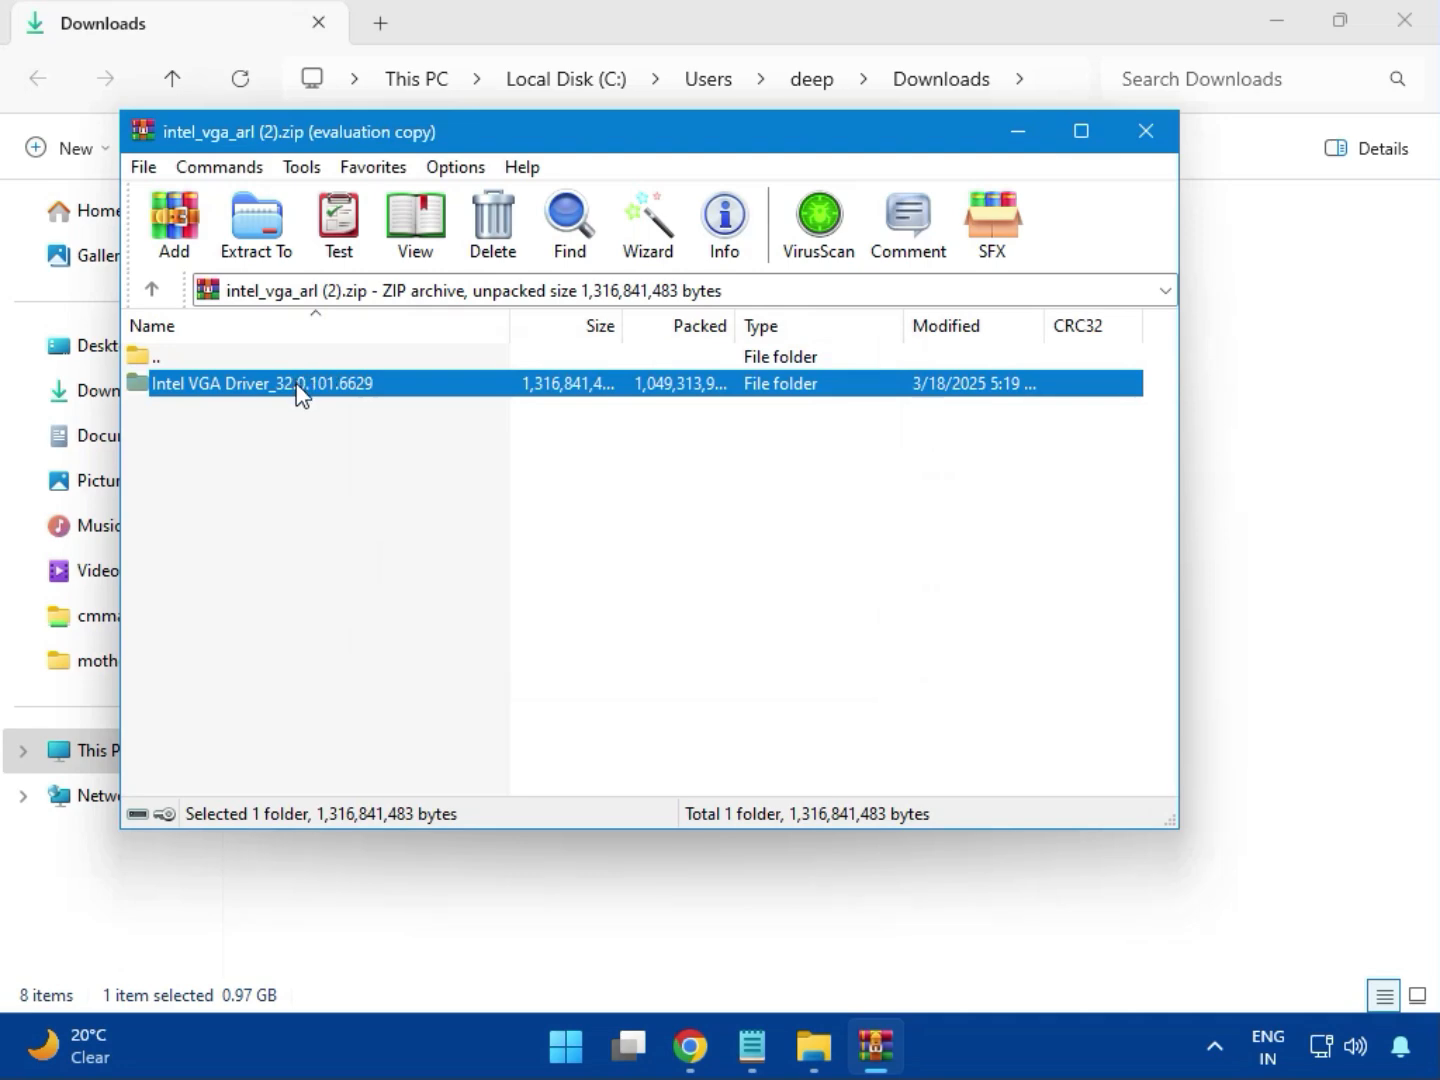
double_click(301, 385)
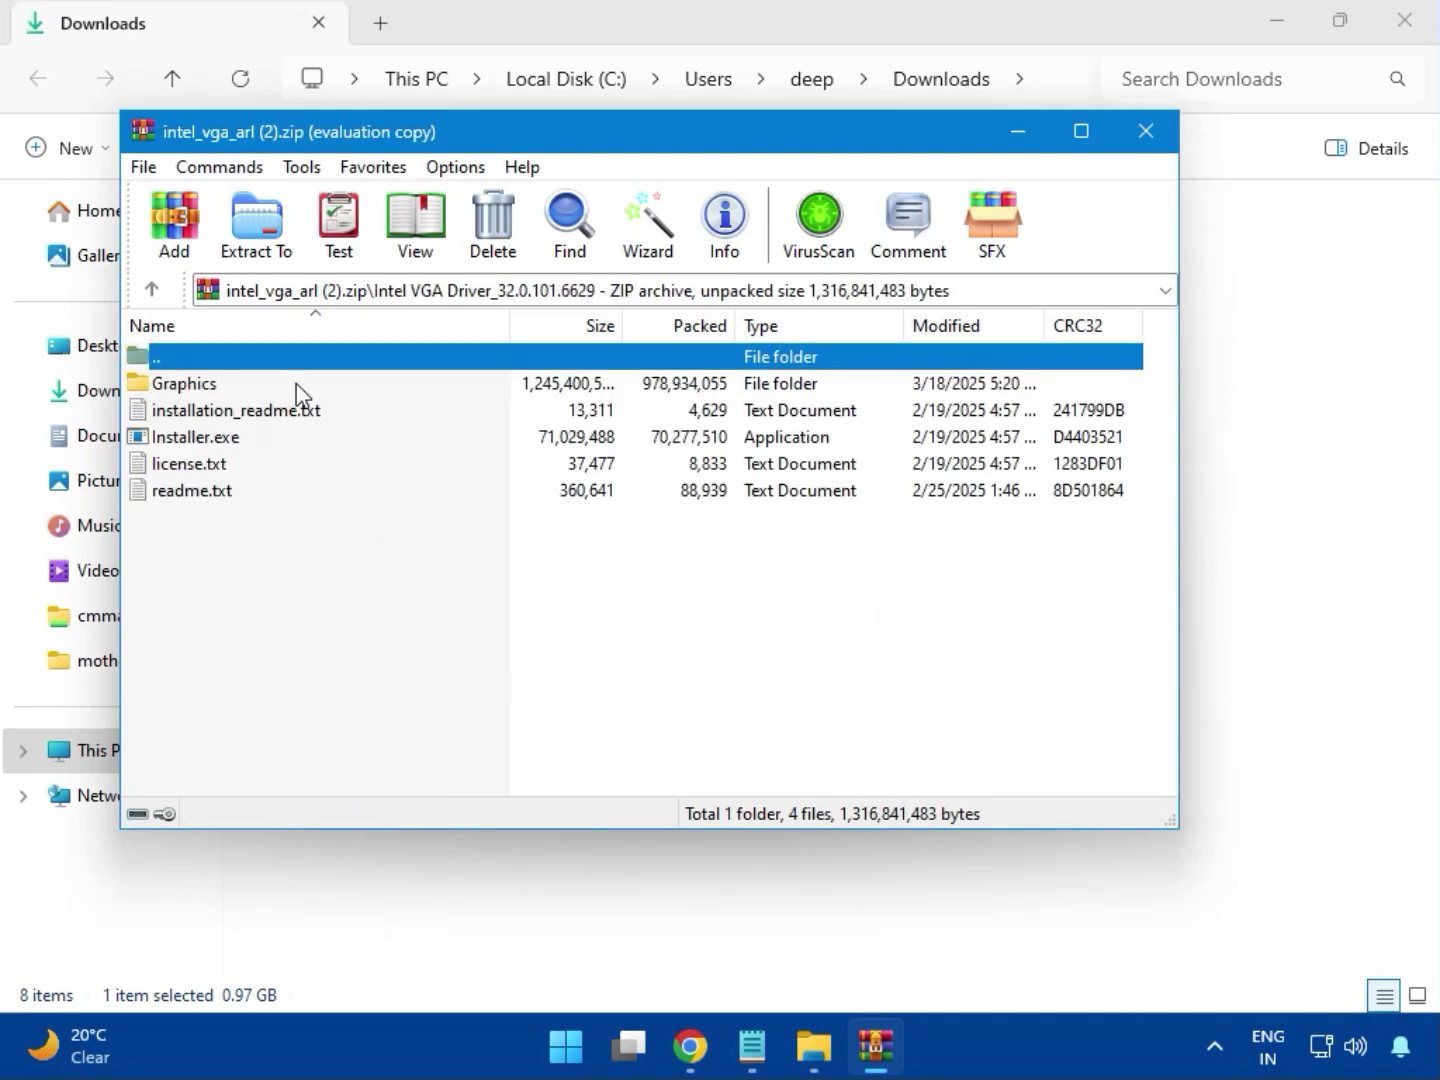
Try to install the Intel graphics driver by running Installer.exe with permission to change the device, and close the archive
click(238, 446)
double_click(283, 440)
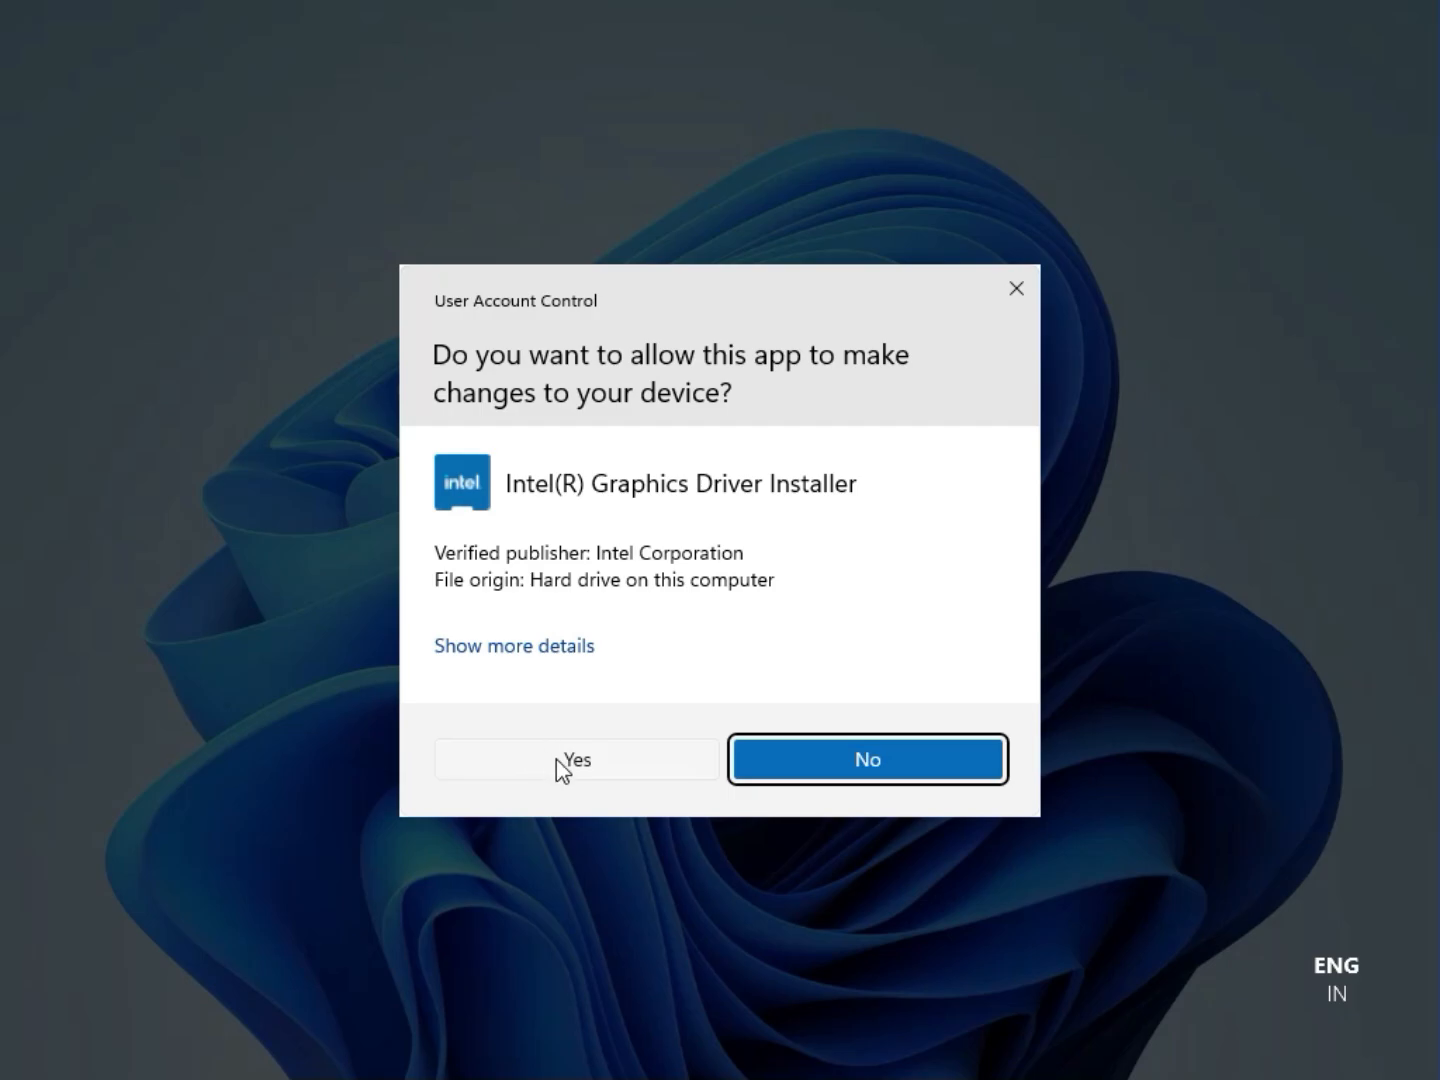
click(556, 760)
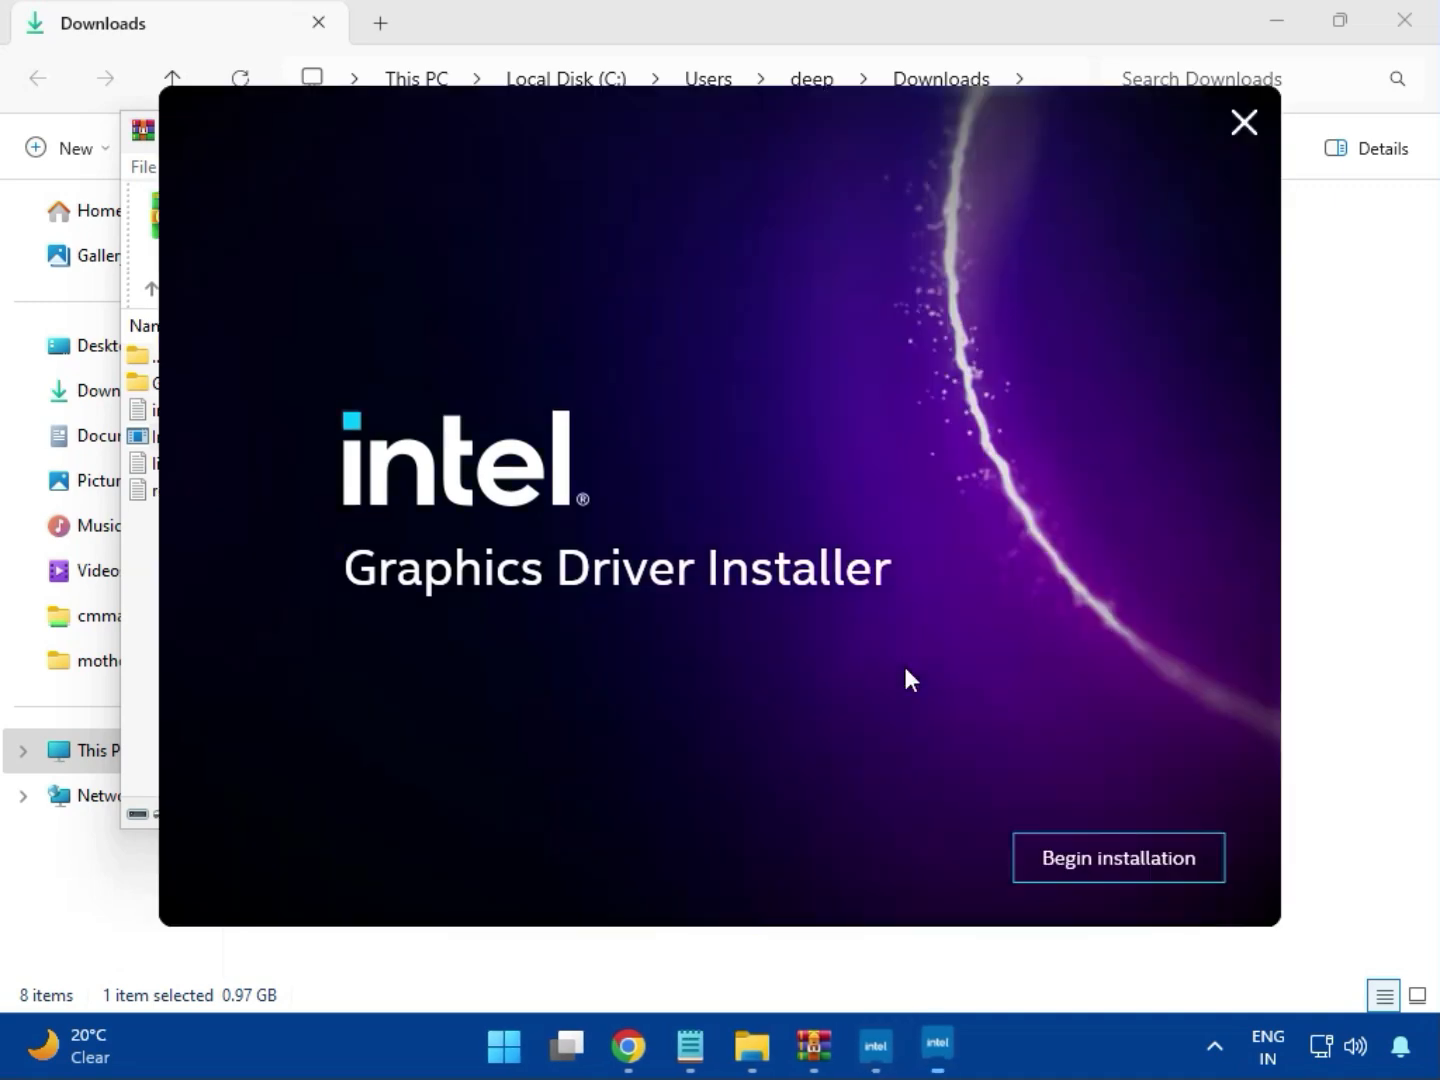
click(1101, 858)
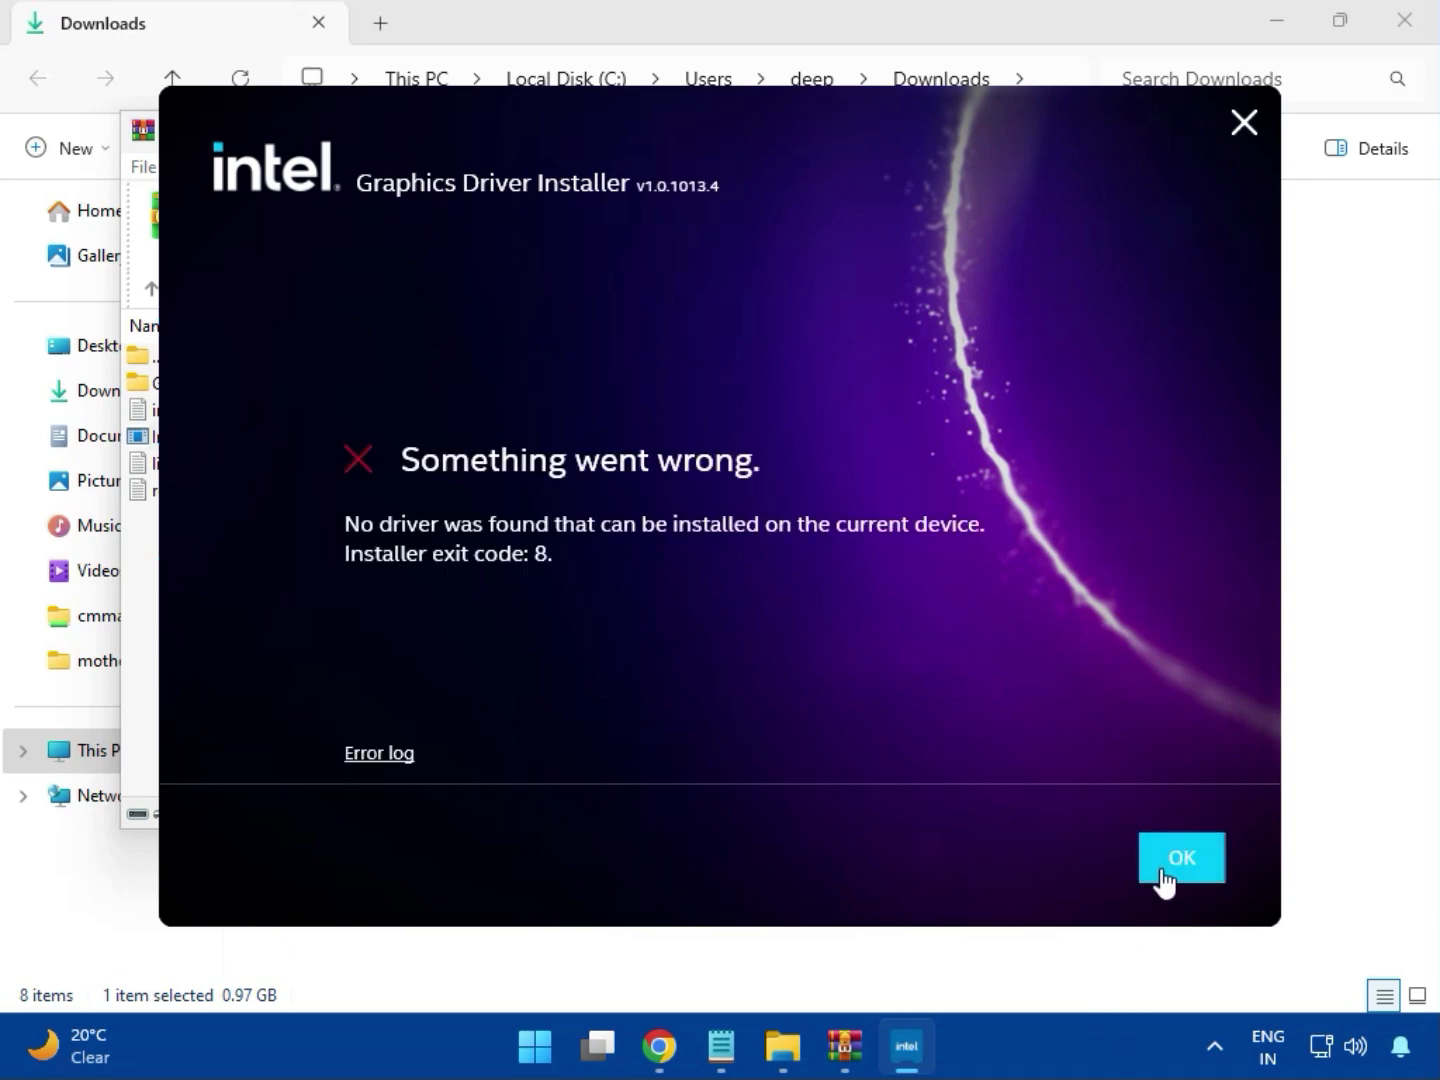
click(1158, 875)
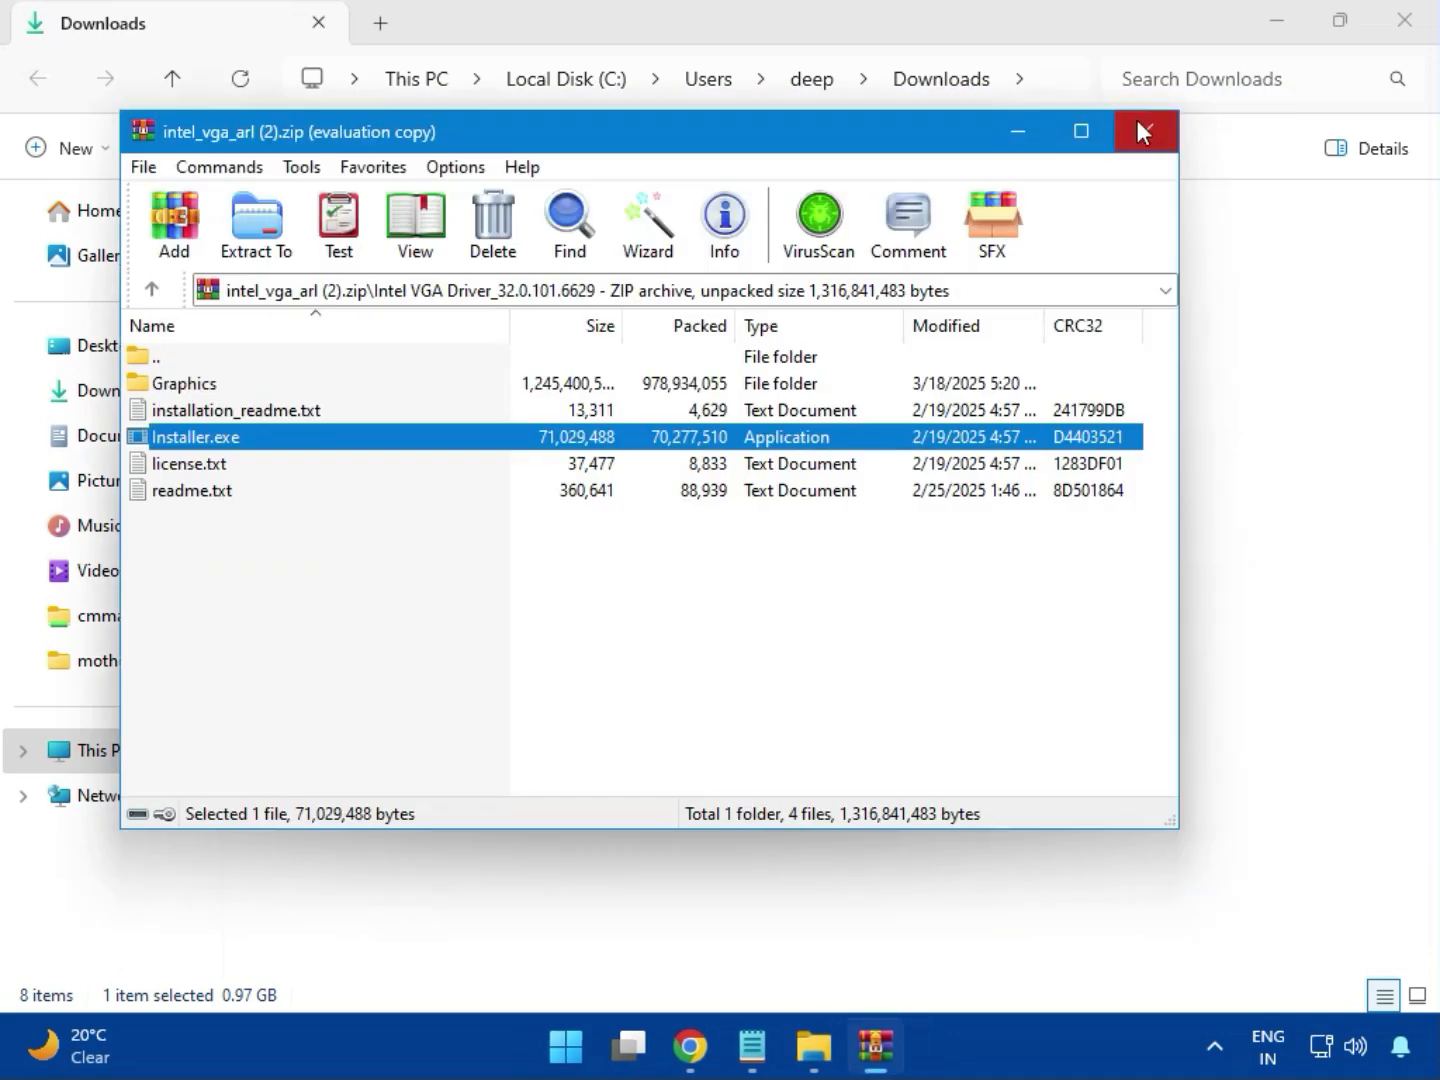
click(1139, 127)
Open the bt_drivers (3).zip archive, dismiss the WinRAR pop-up and enter the Intel BlueTooth Driver_23.70.0.2 folder
click(280, 330)
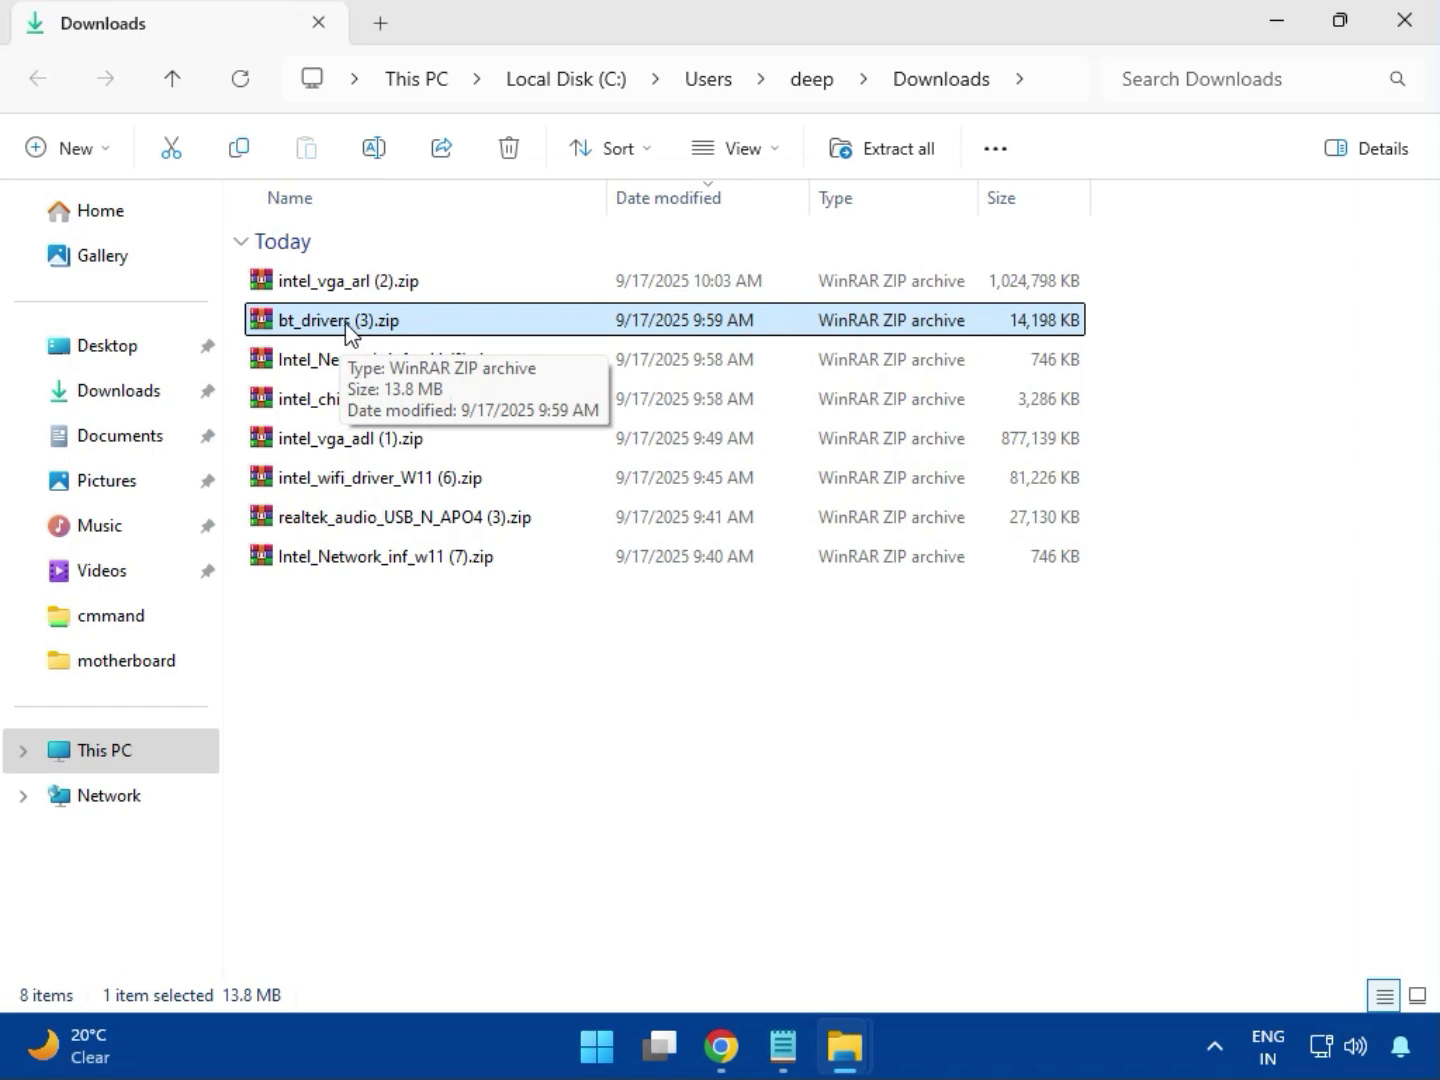
double_click(345, 321)
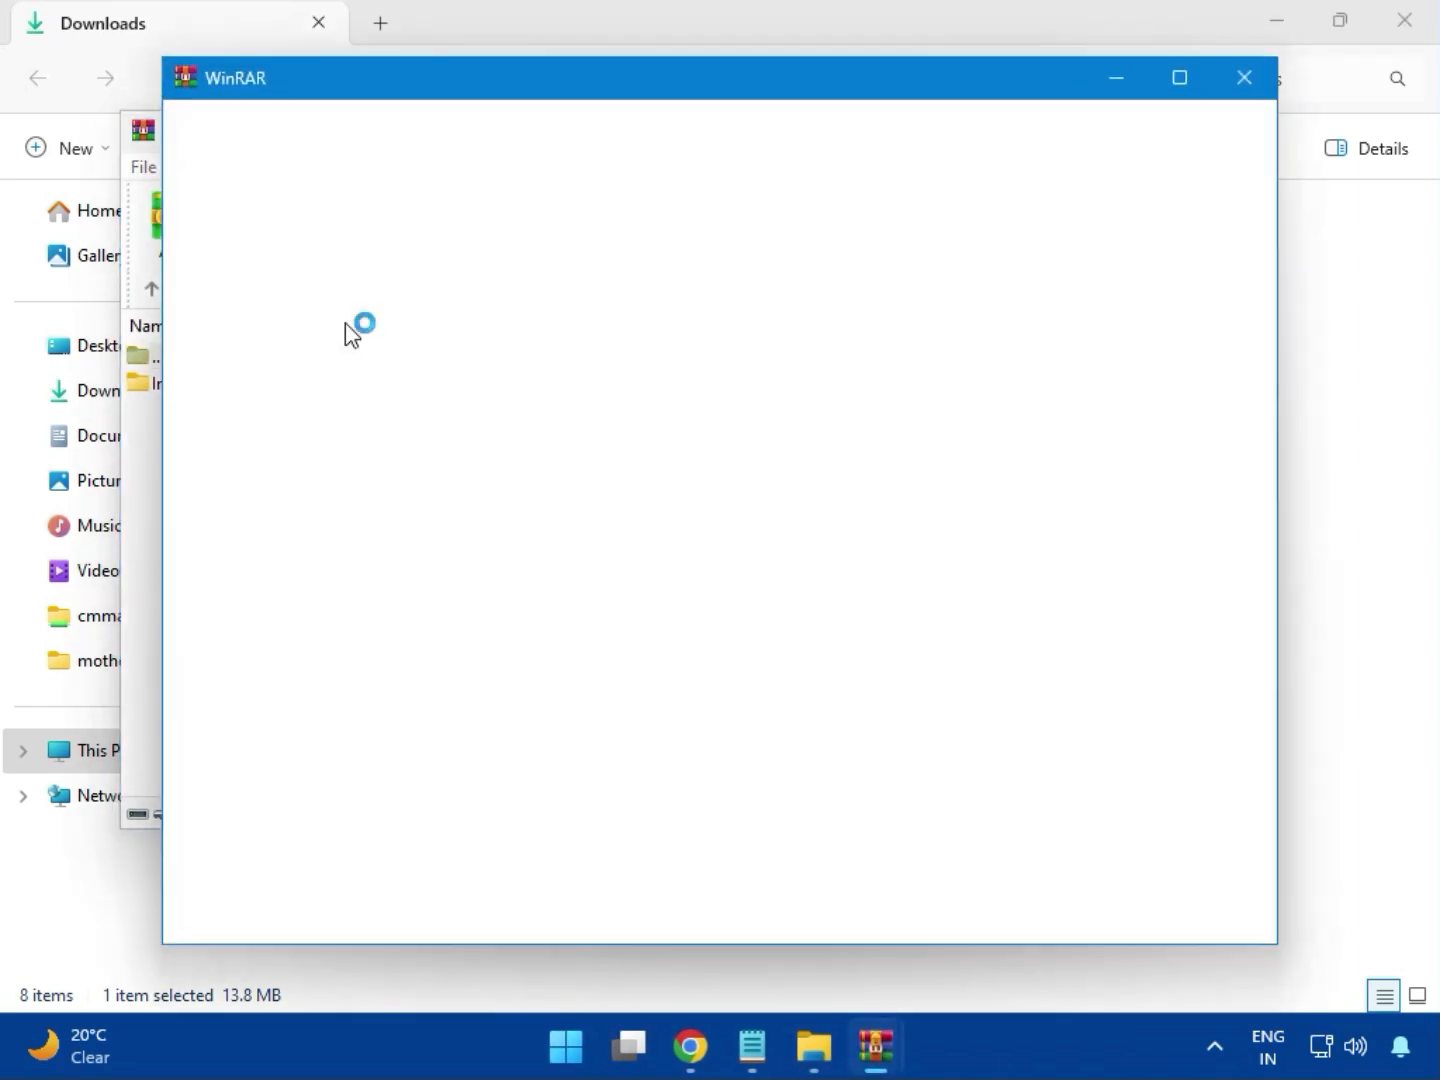
click(1246, 80)
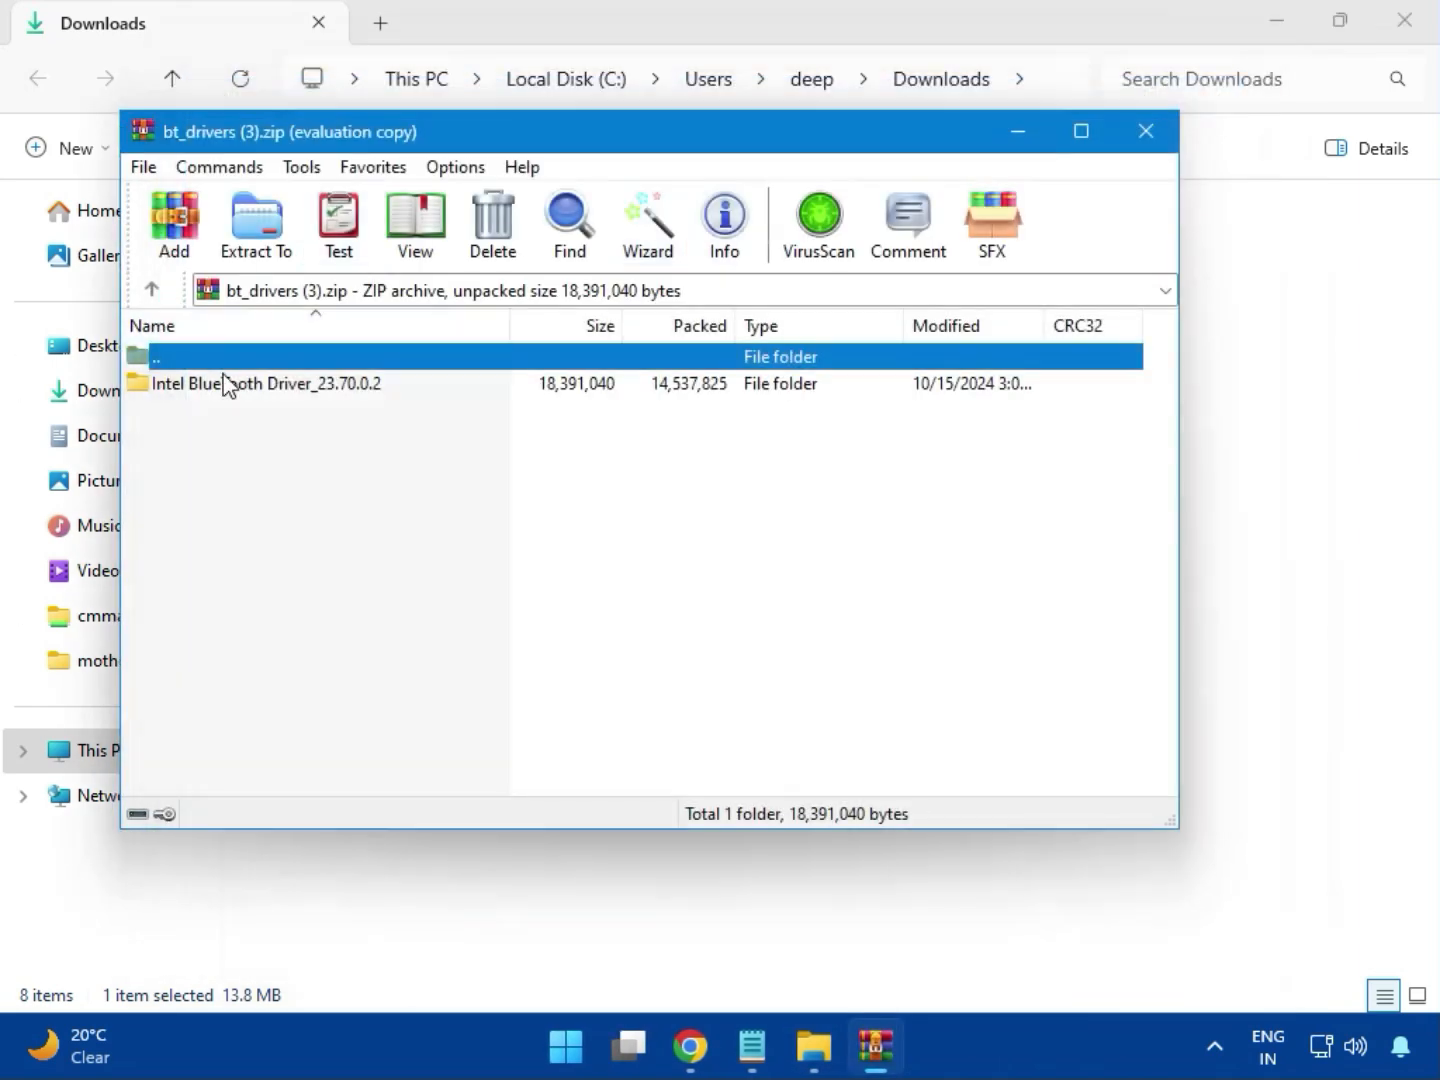
click(166, 385)
double_click(268, 388)
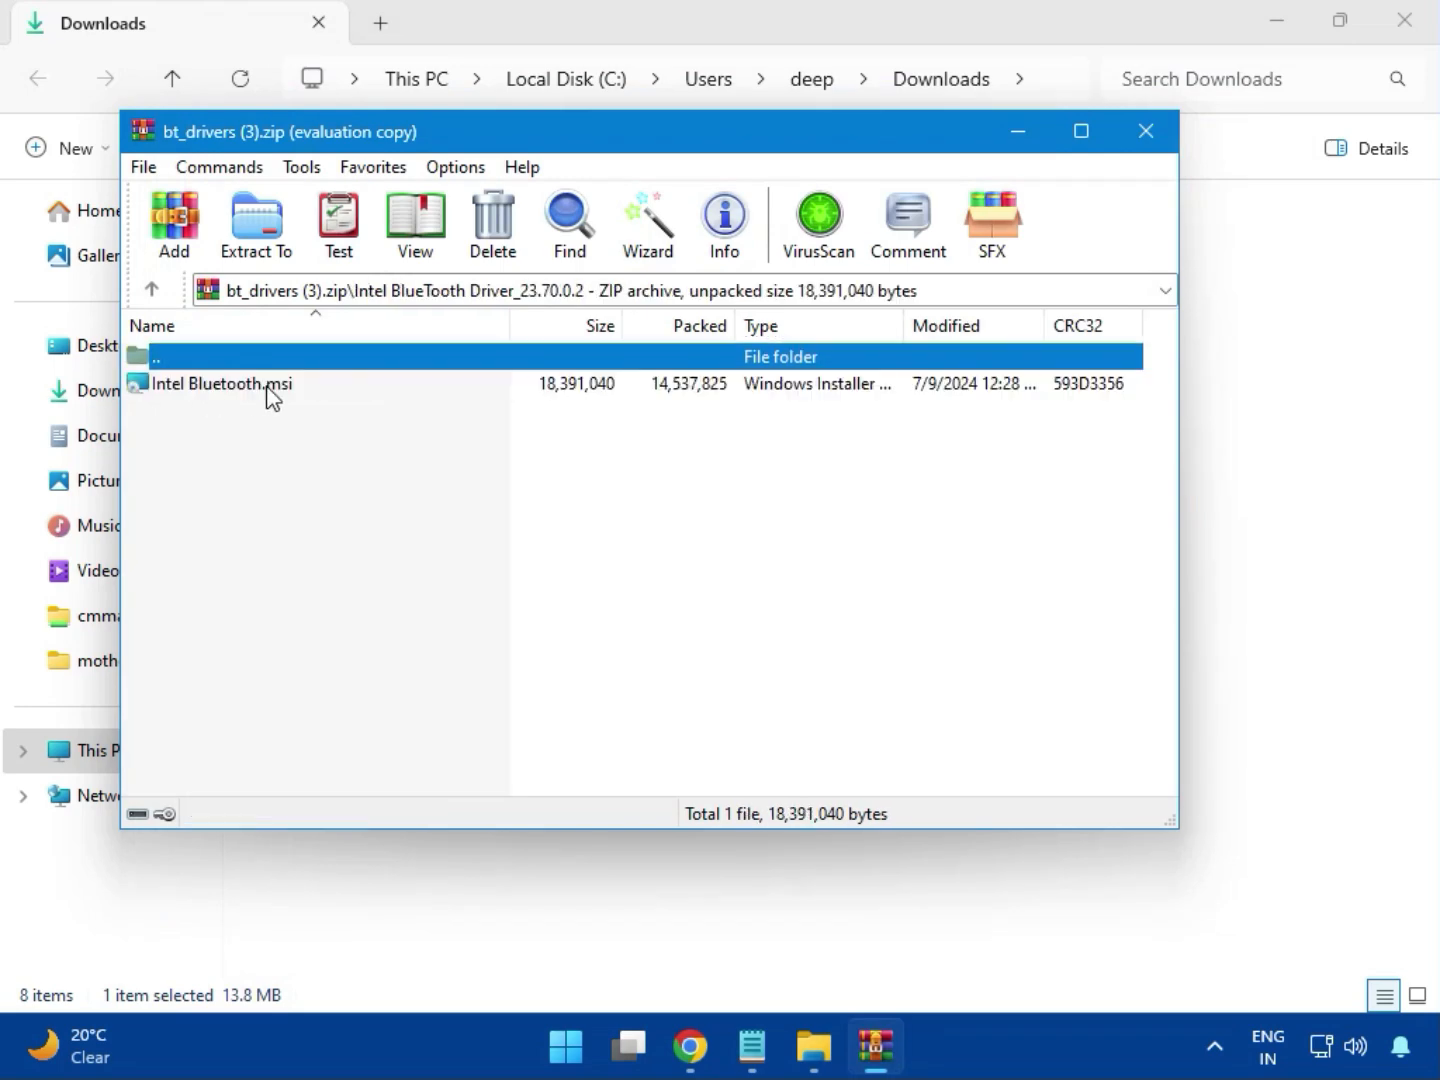
Start the Intel Wireless Bluetooth setup from Intel Bluetooth.msi, accept the licence agreement and choose the Typical setup type
double_click(239, 388)
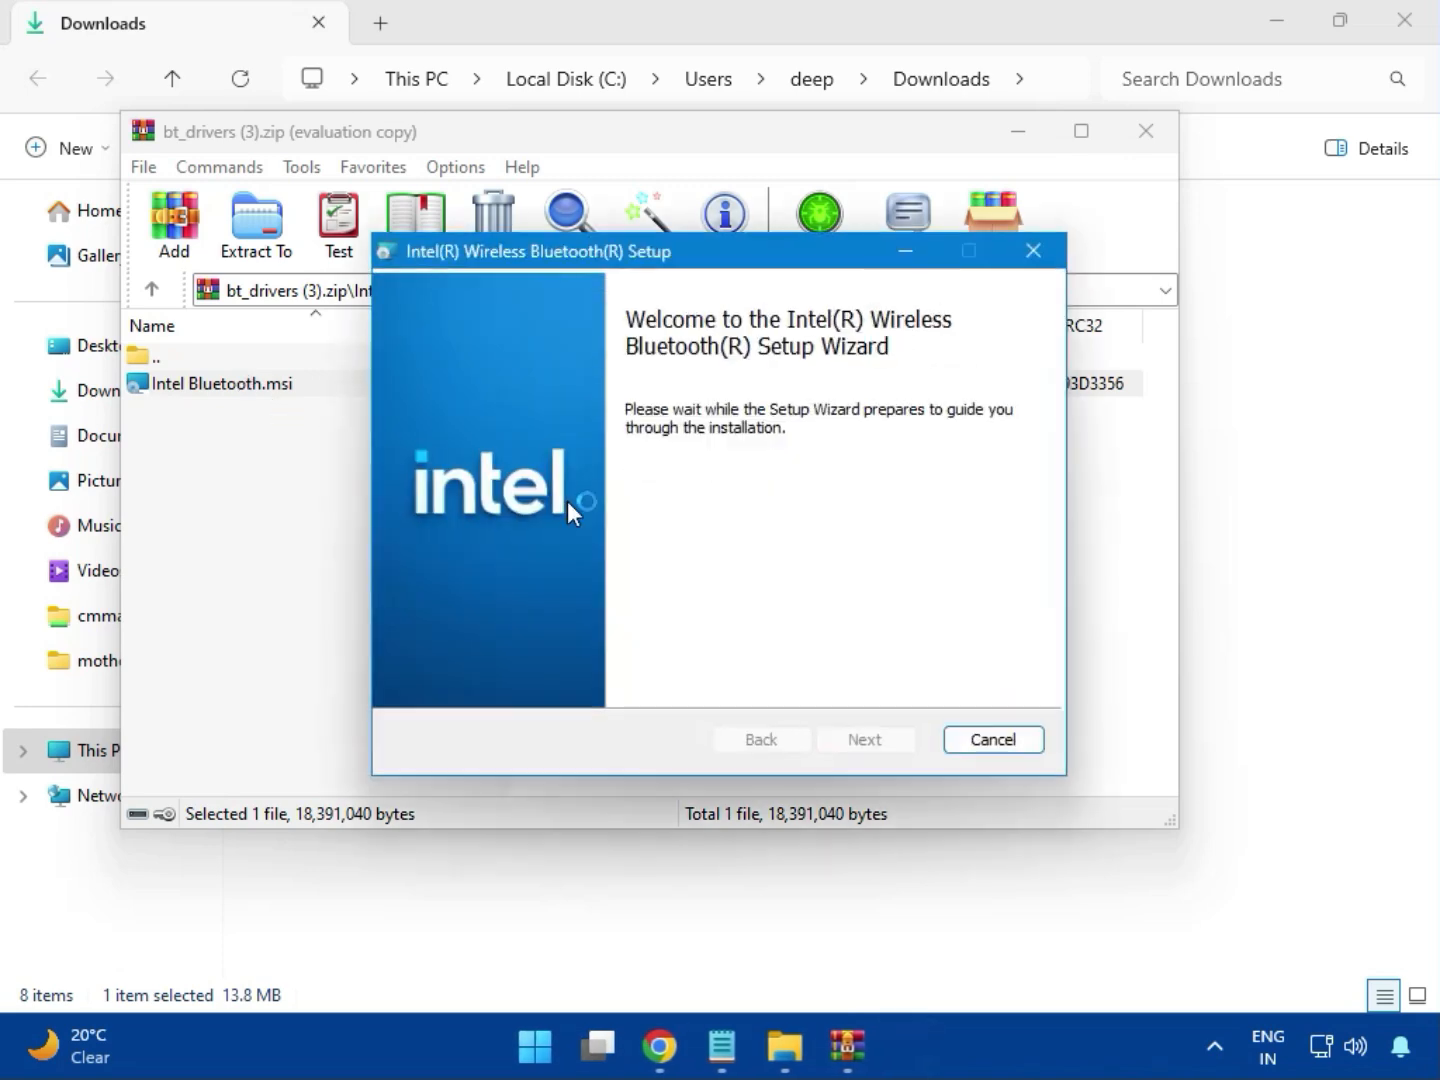
click(867, 740)
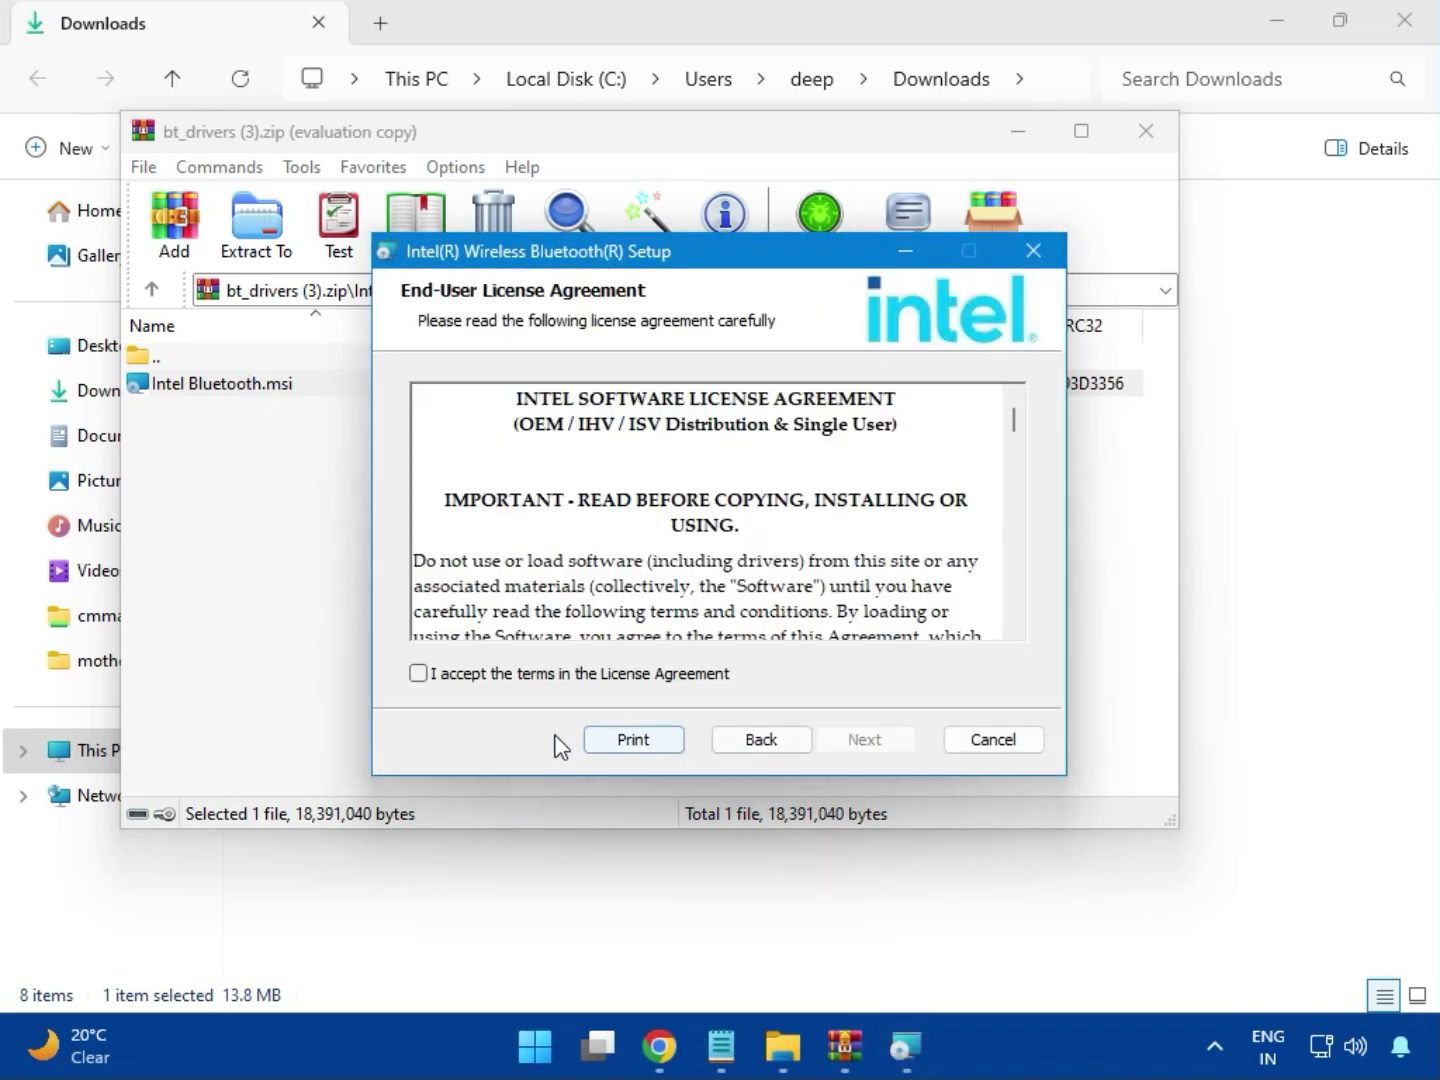
click(502, 678)
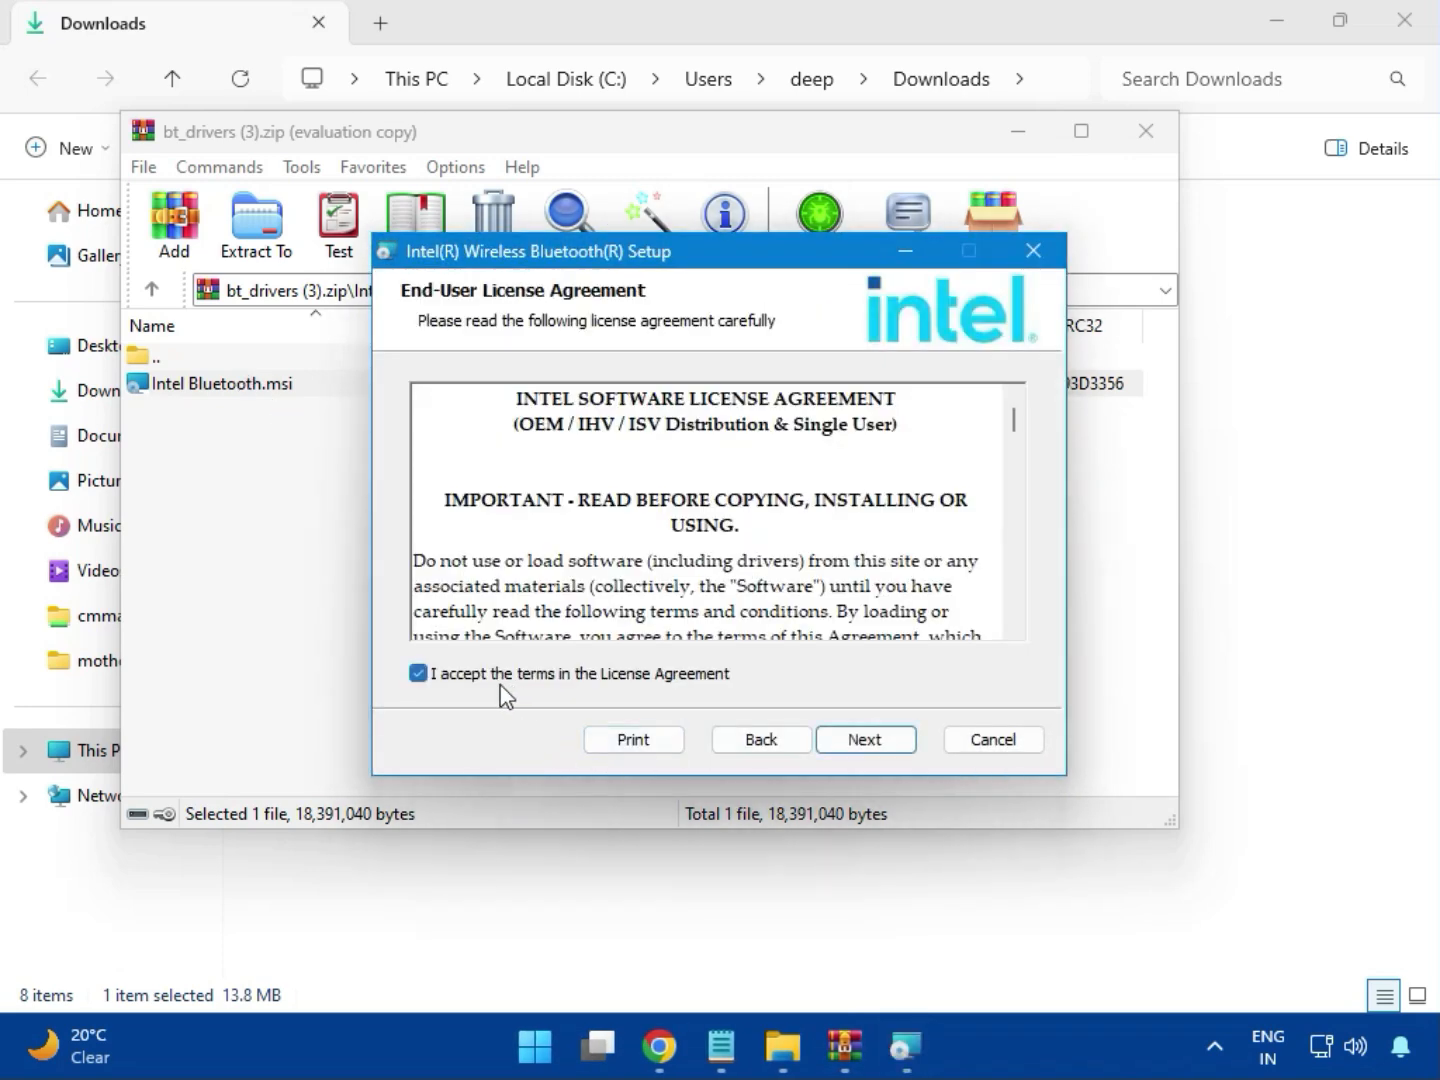
click(858, 739)
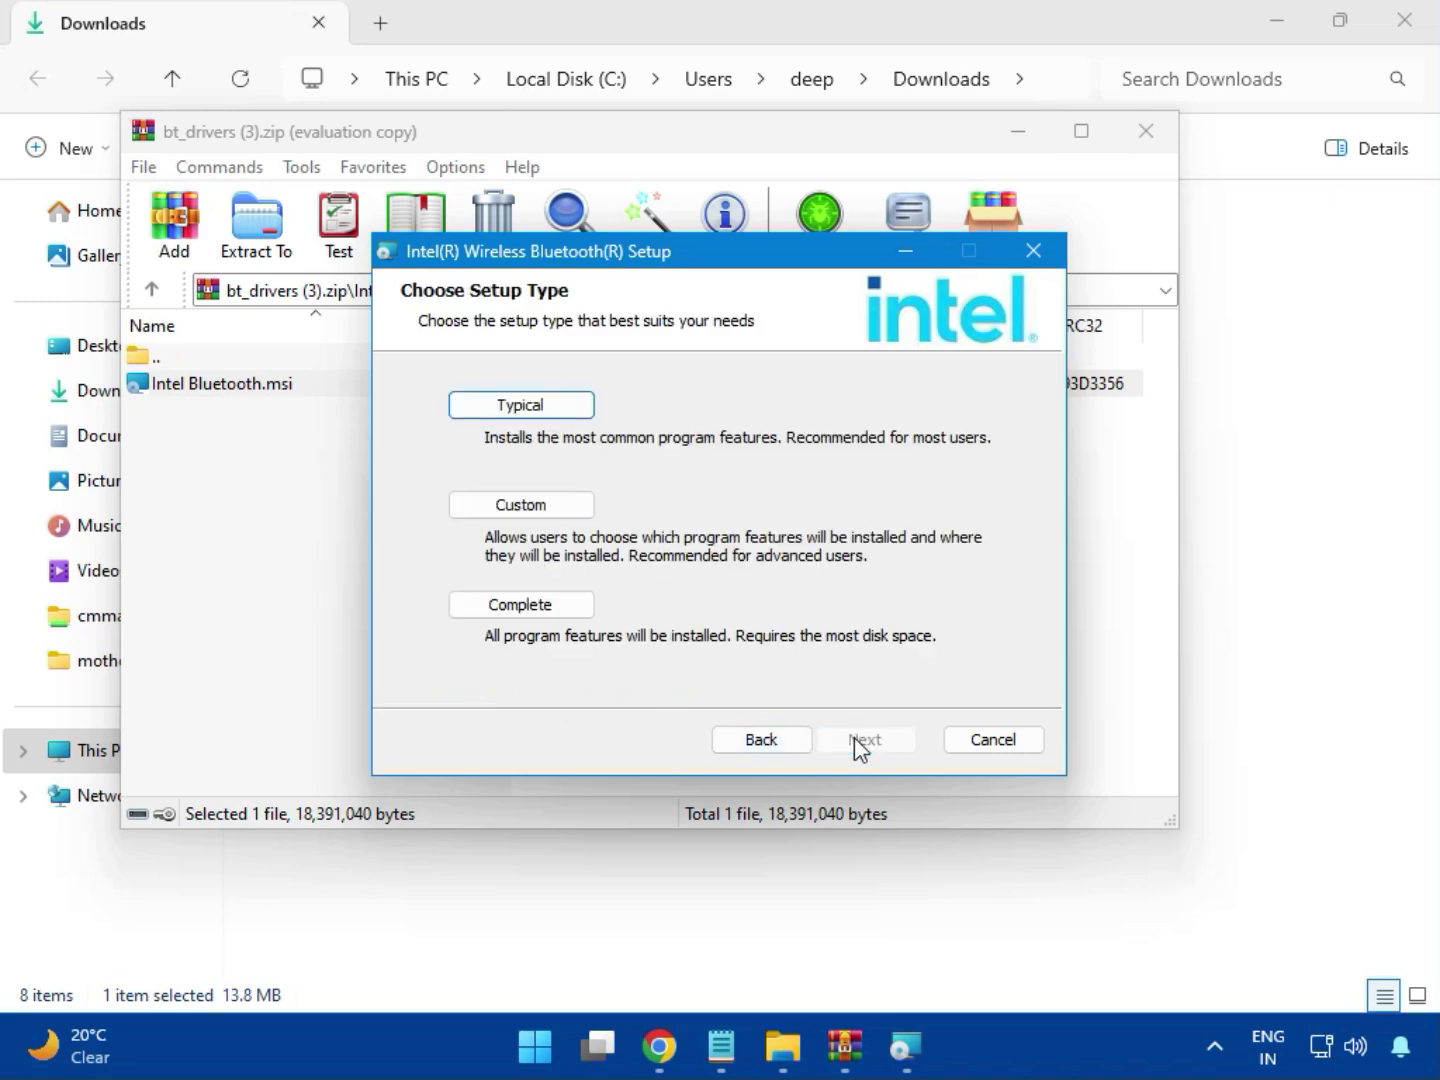
click(497, 411)
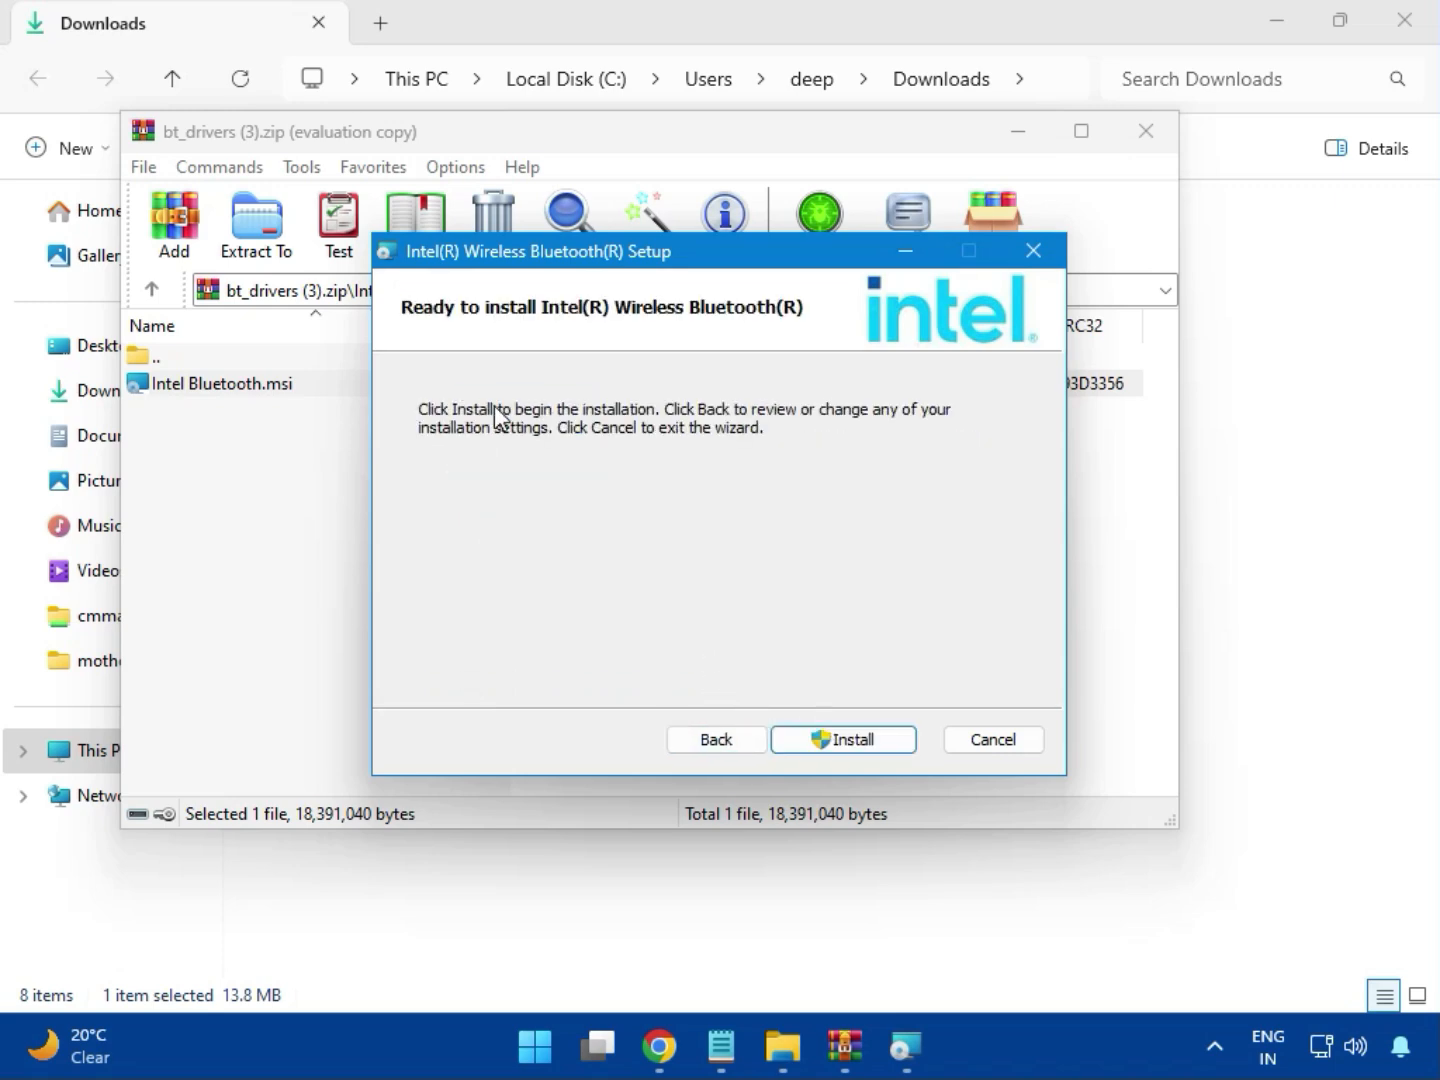
Install Intel Wireless Bluetooth with permission to change the device, finish the setup wizard and close the archive
click(829, 740)
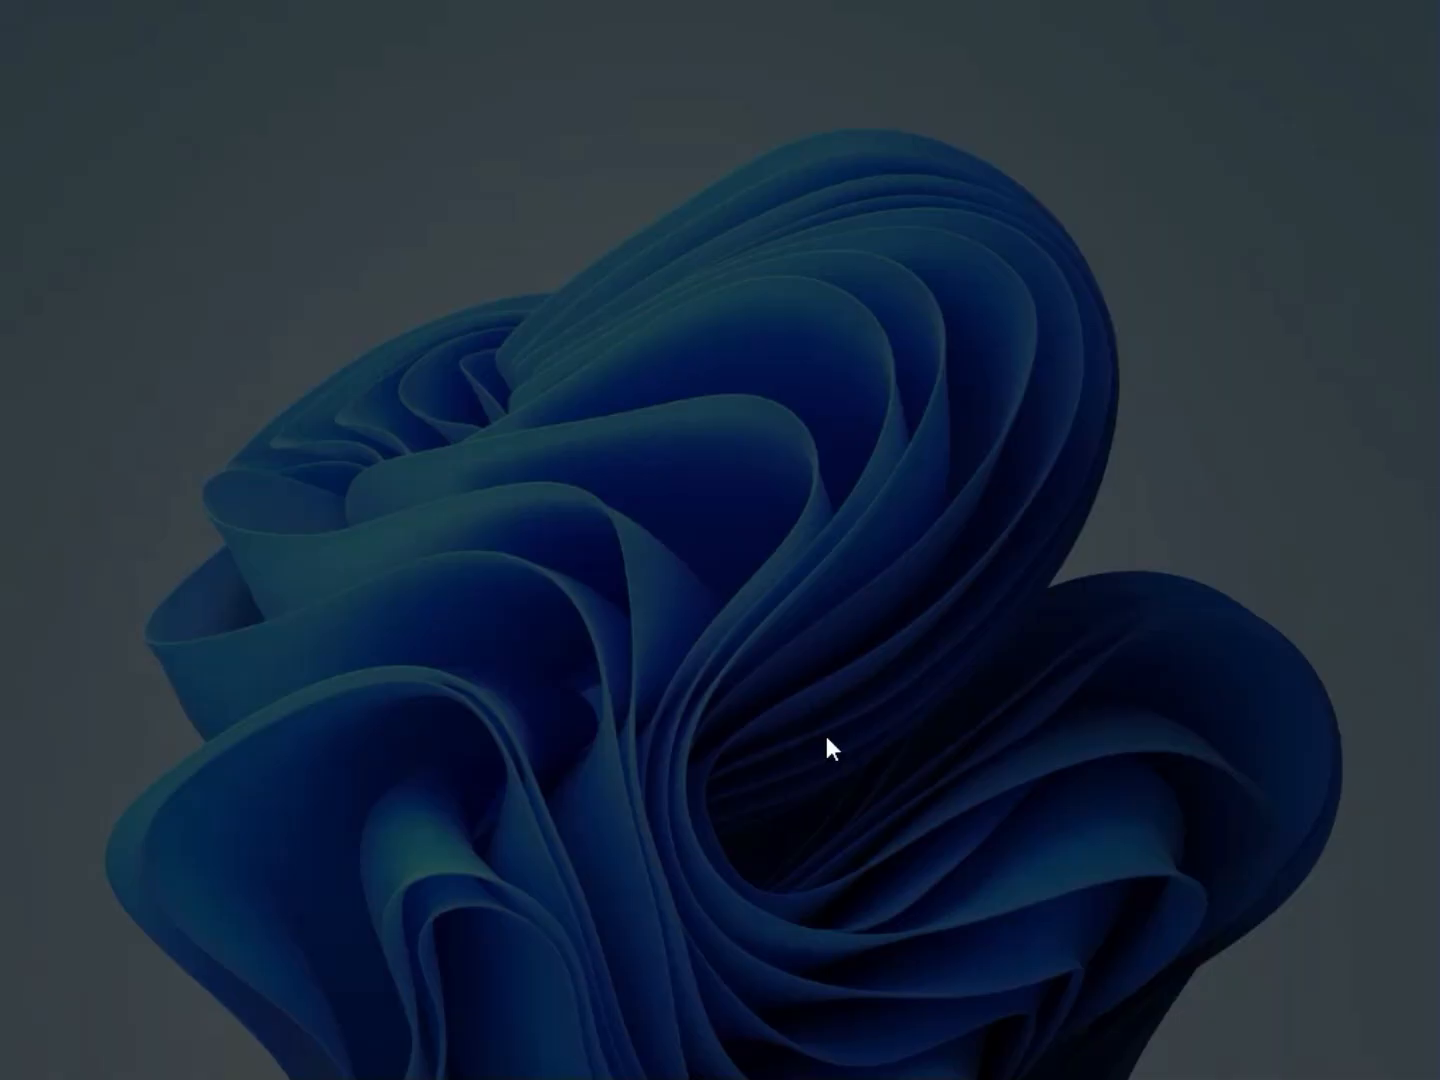
click(553, 745)
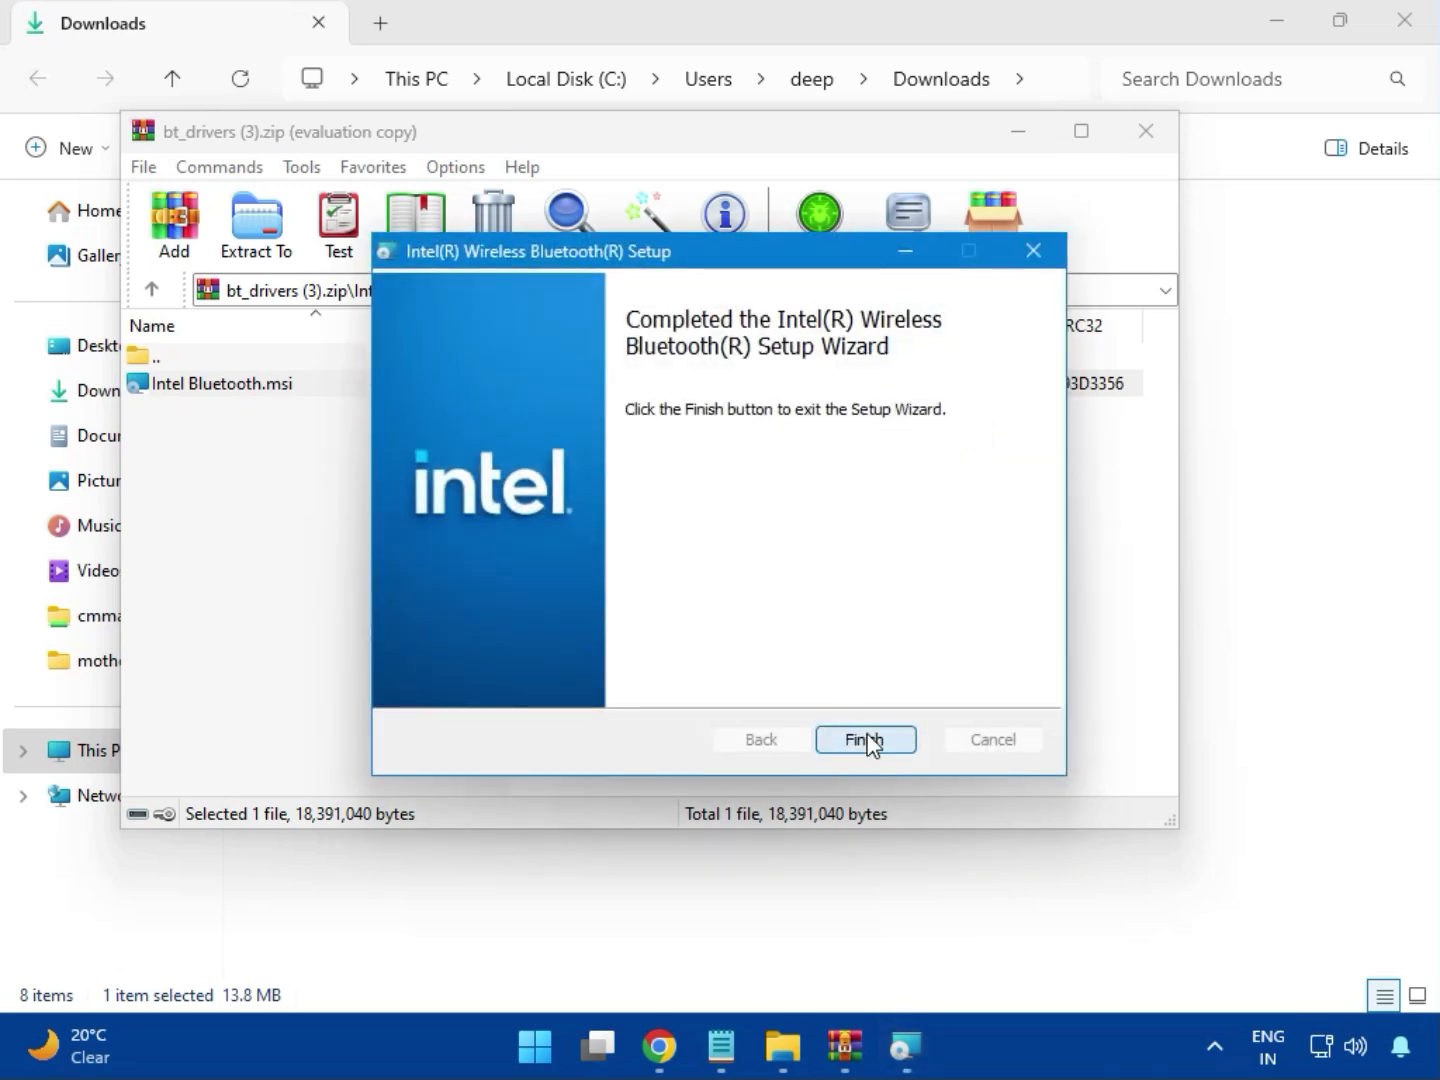
click(866, 740)
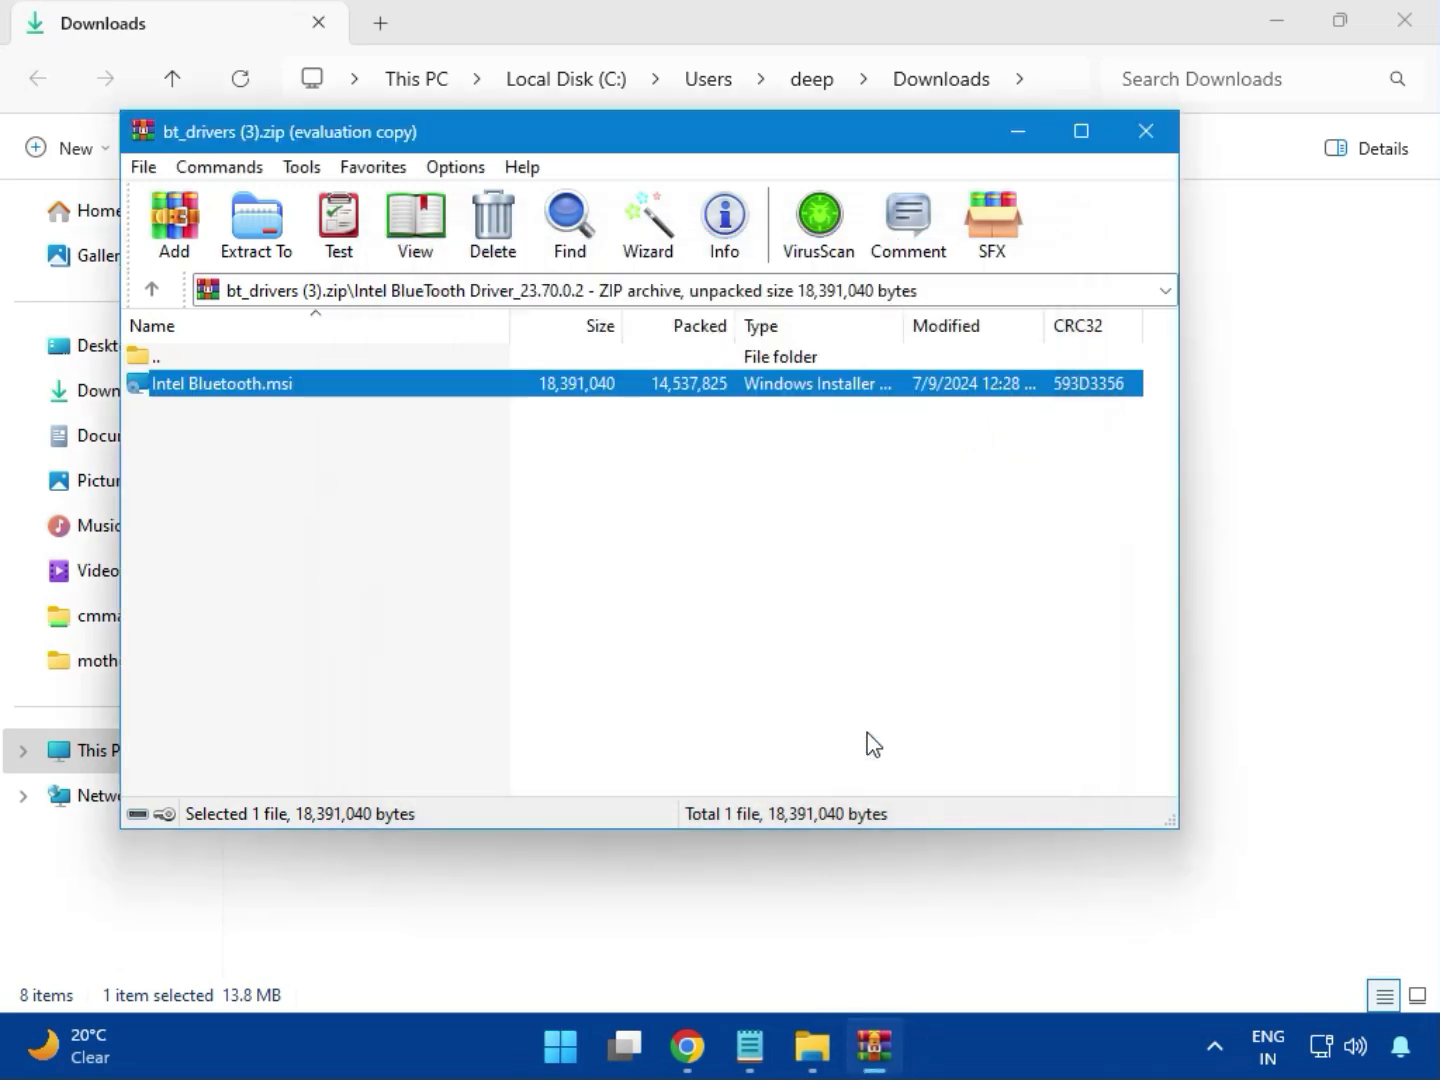
click(1157, 145)
Try to install the network driver by running MSI SetupDrv64.exe from the W11 folder of Intel_Network_inf_w11 (8).zip, and close the archive
click(376, 373)
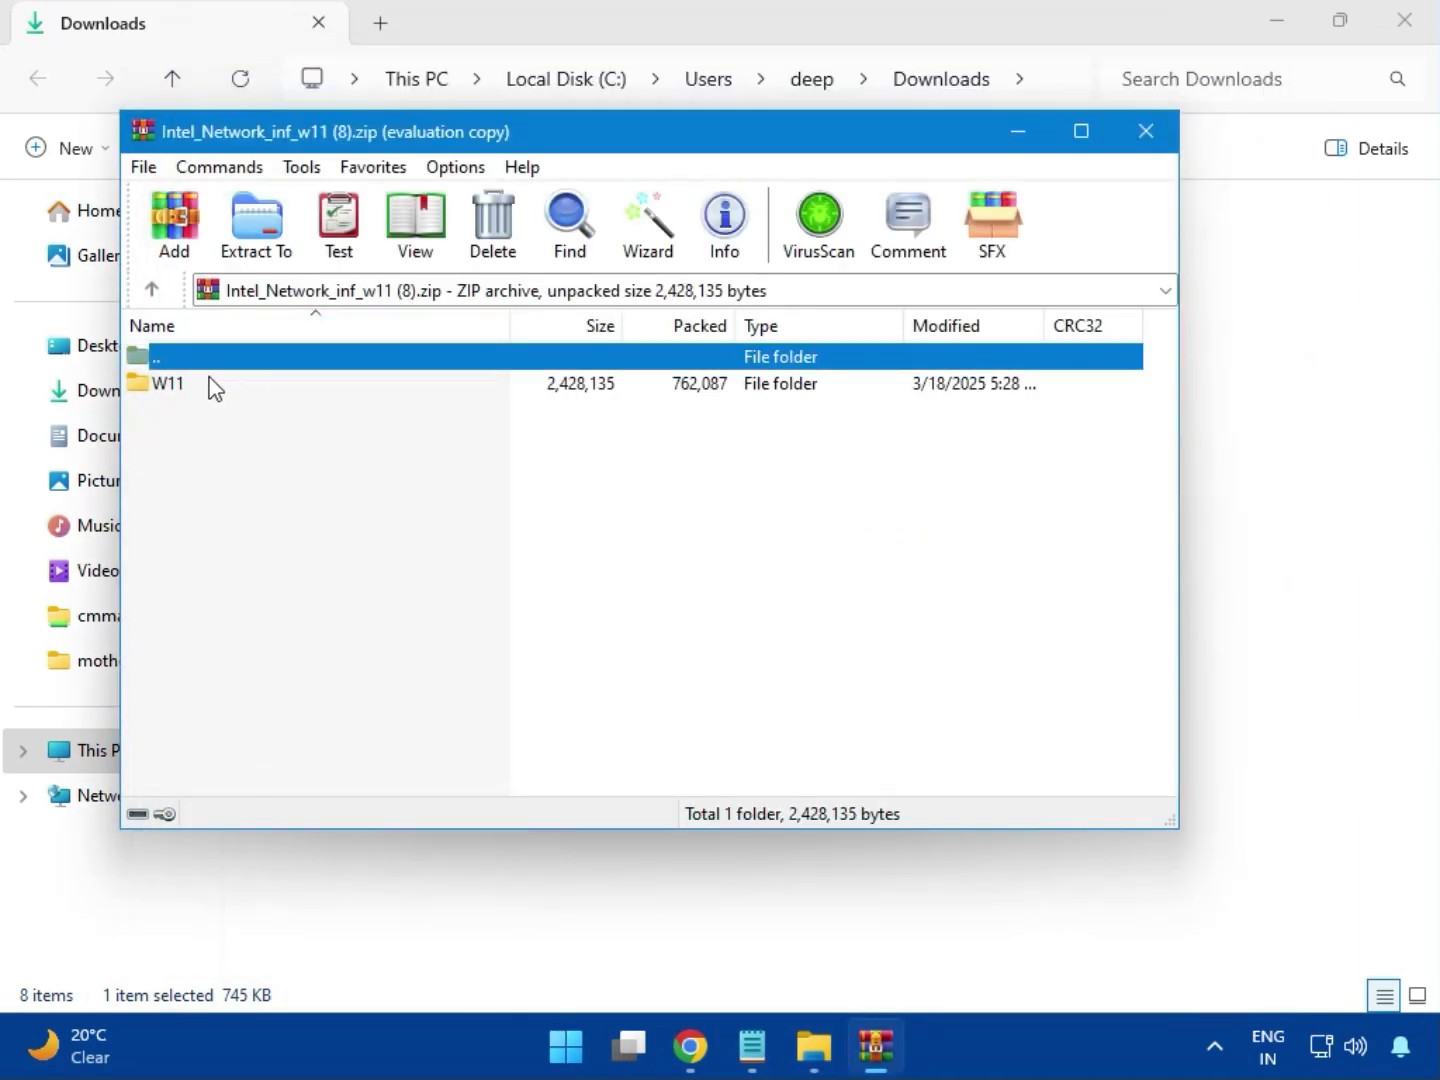
click(176, 391)
double_click(183, 397)
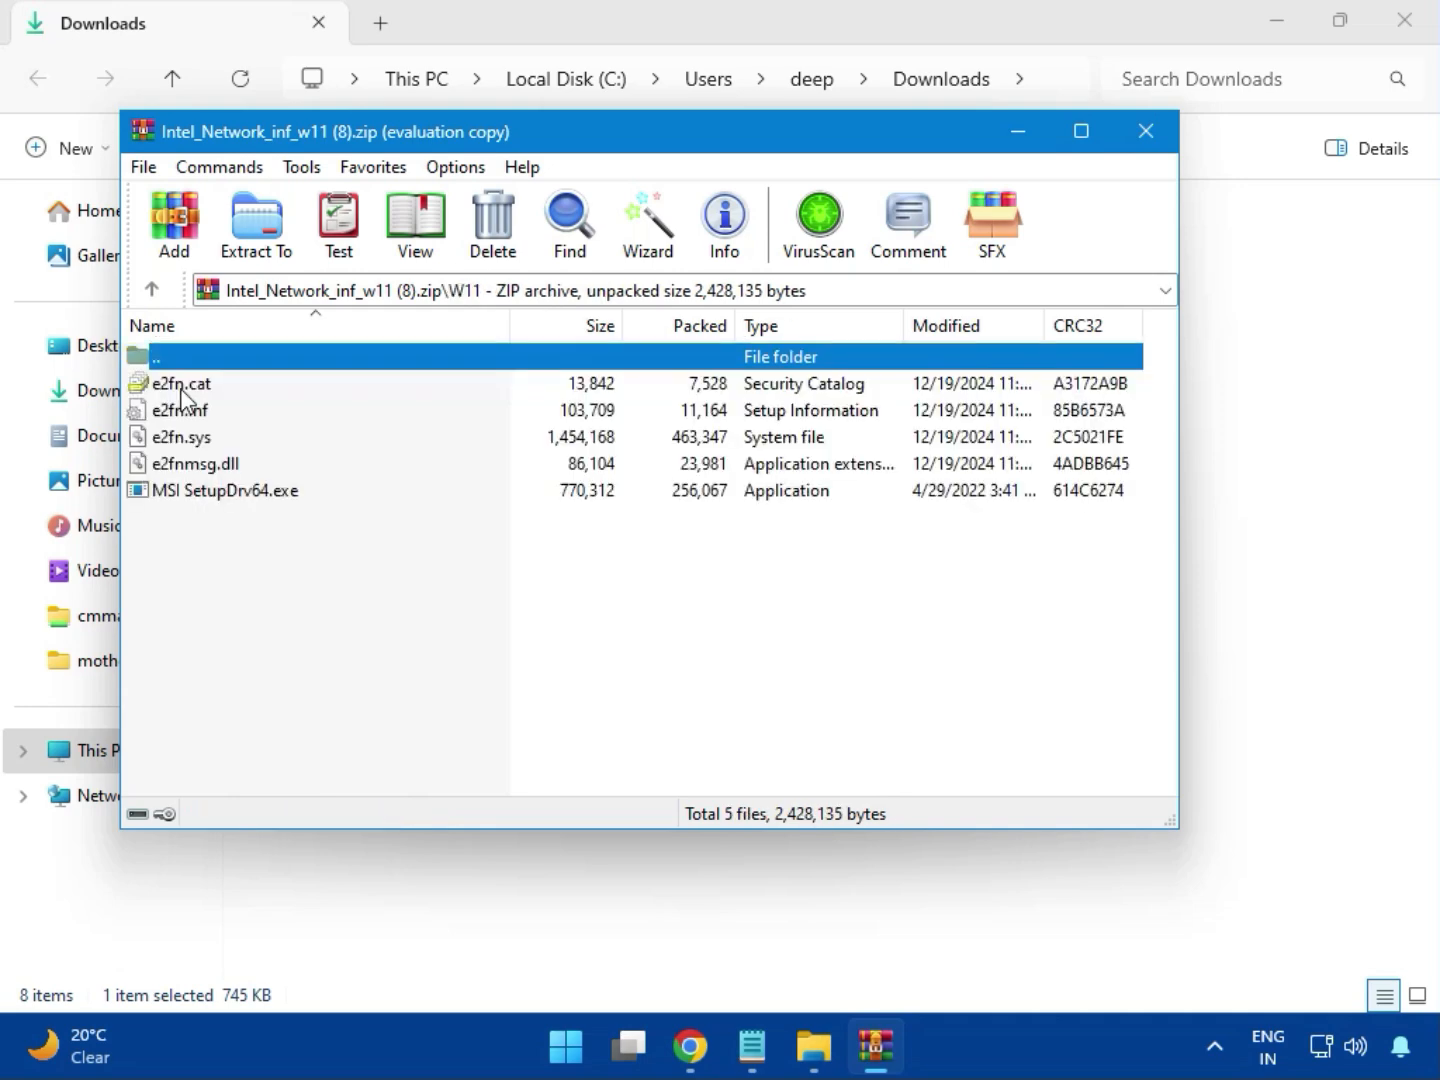
double_click(269, 497)
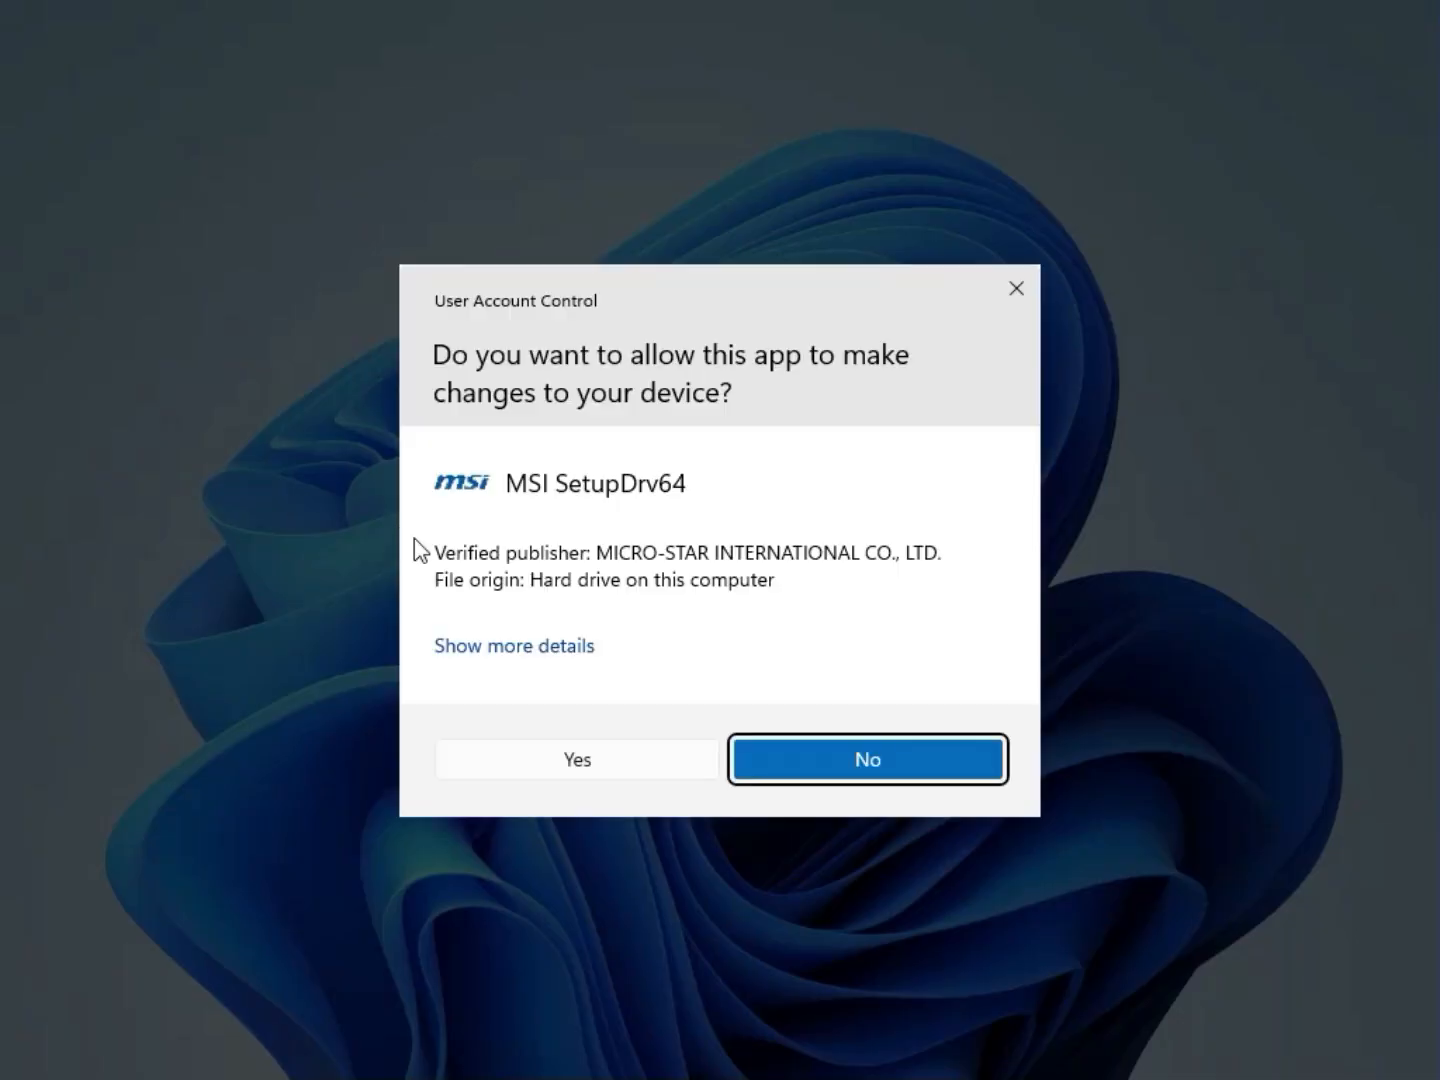
click(535, 749)
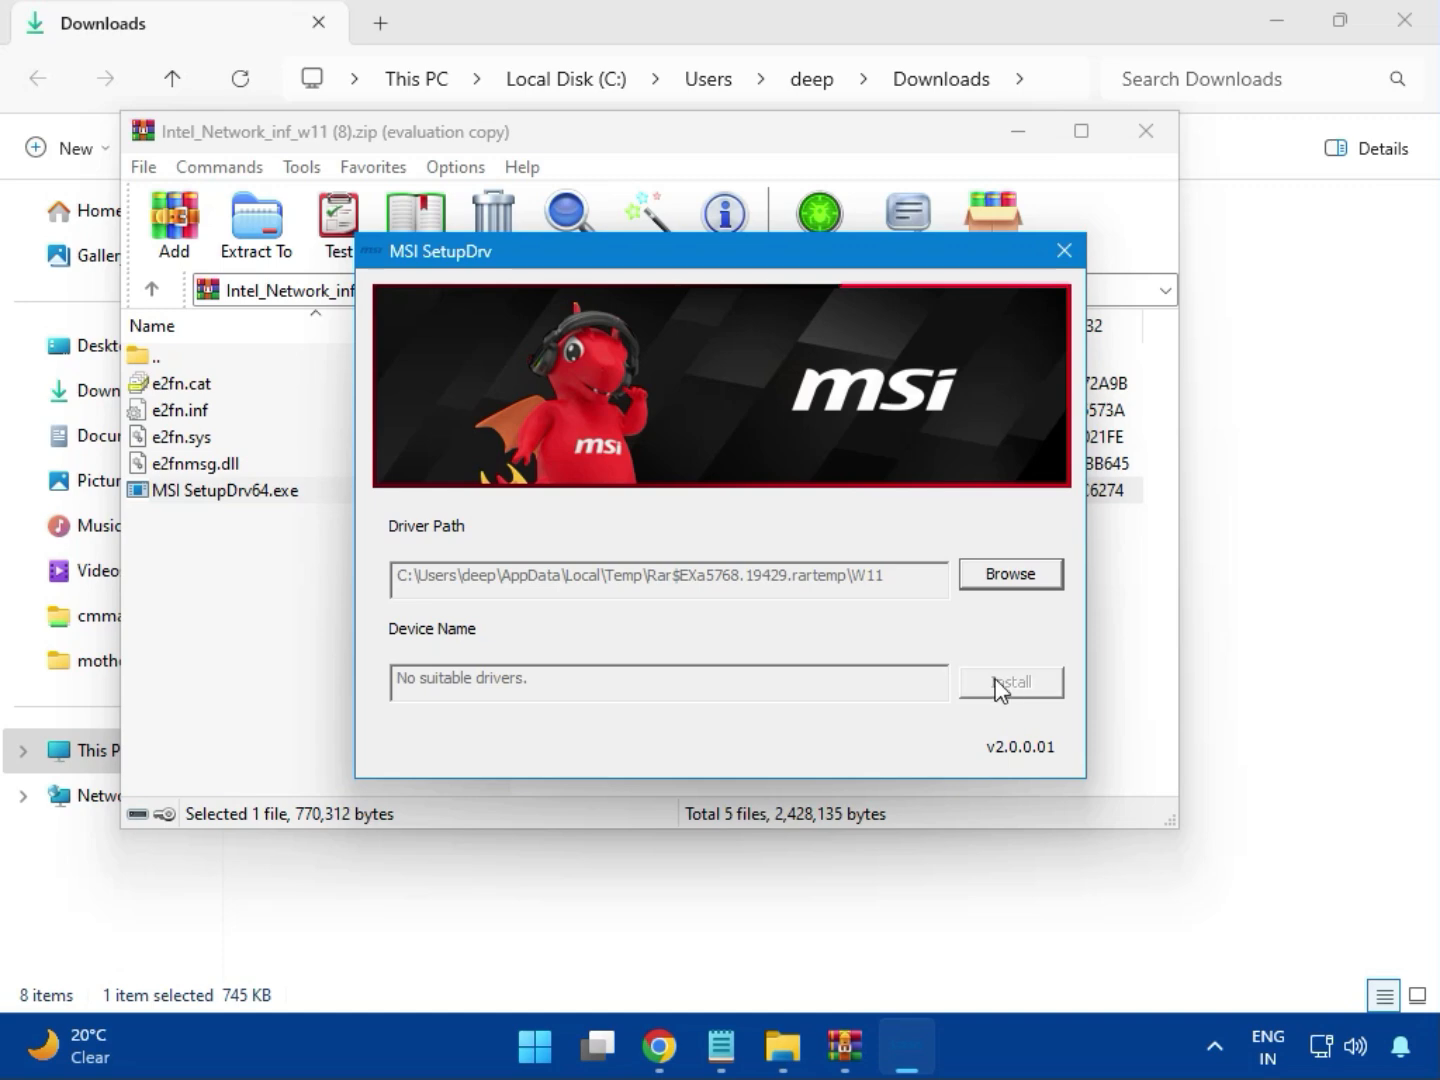
click(1064, 252)
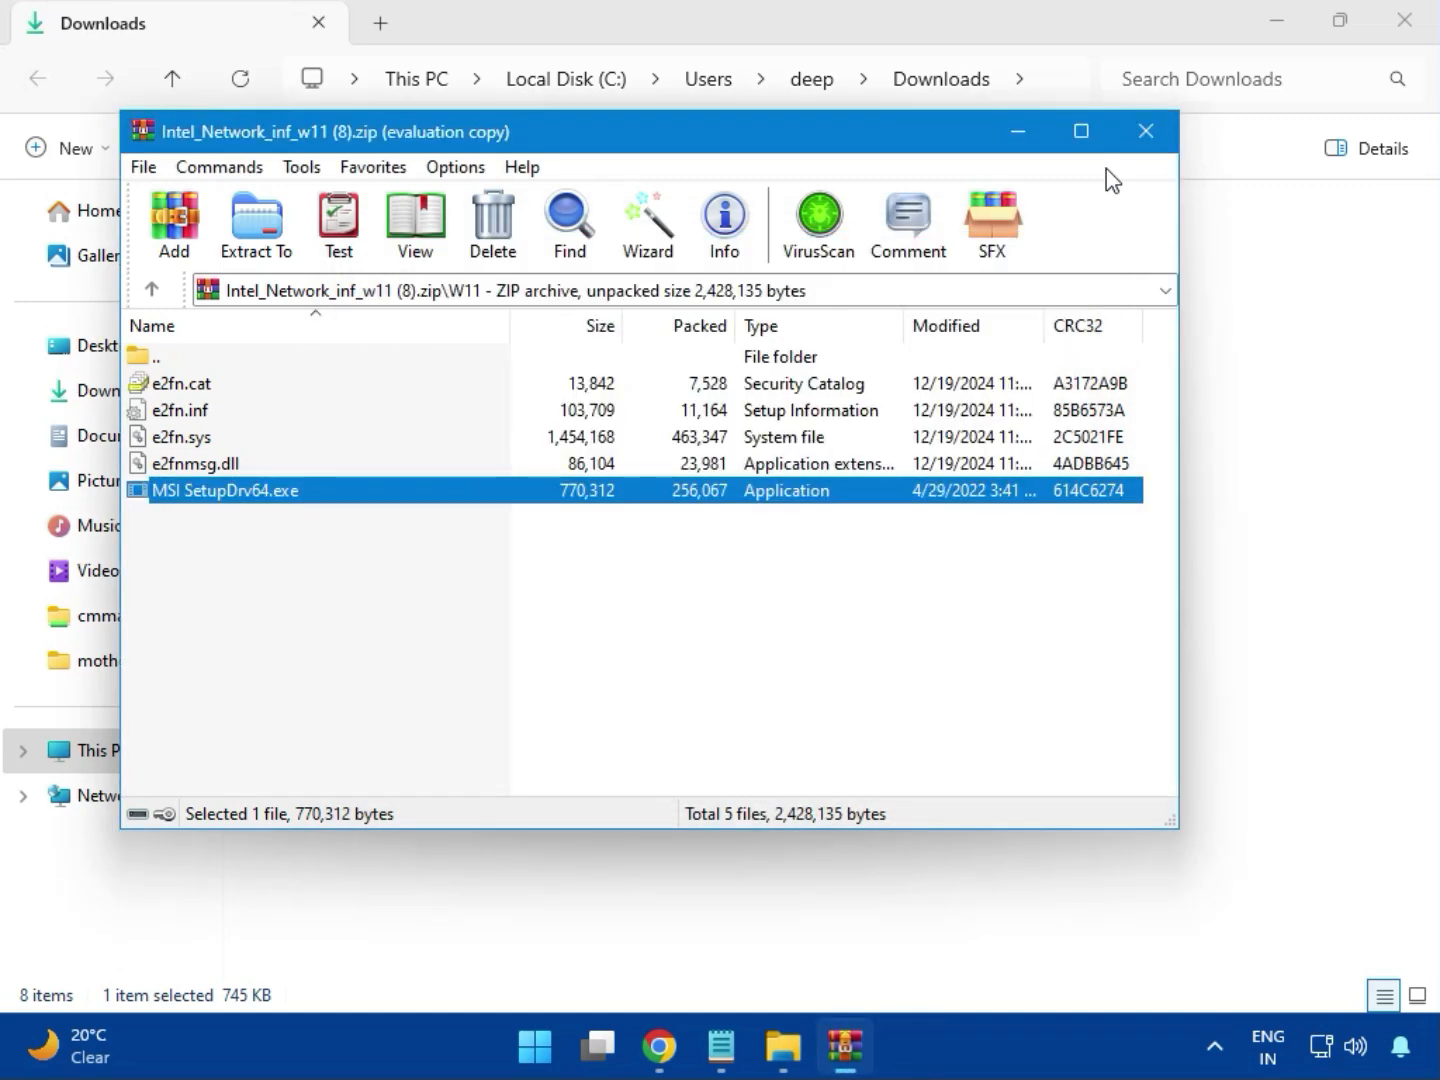
click(1146, 130)
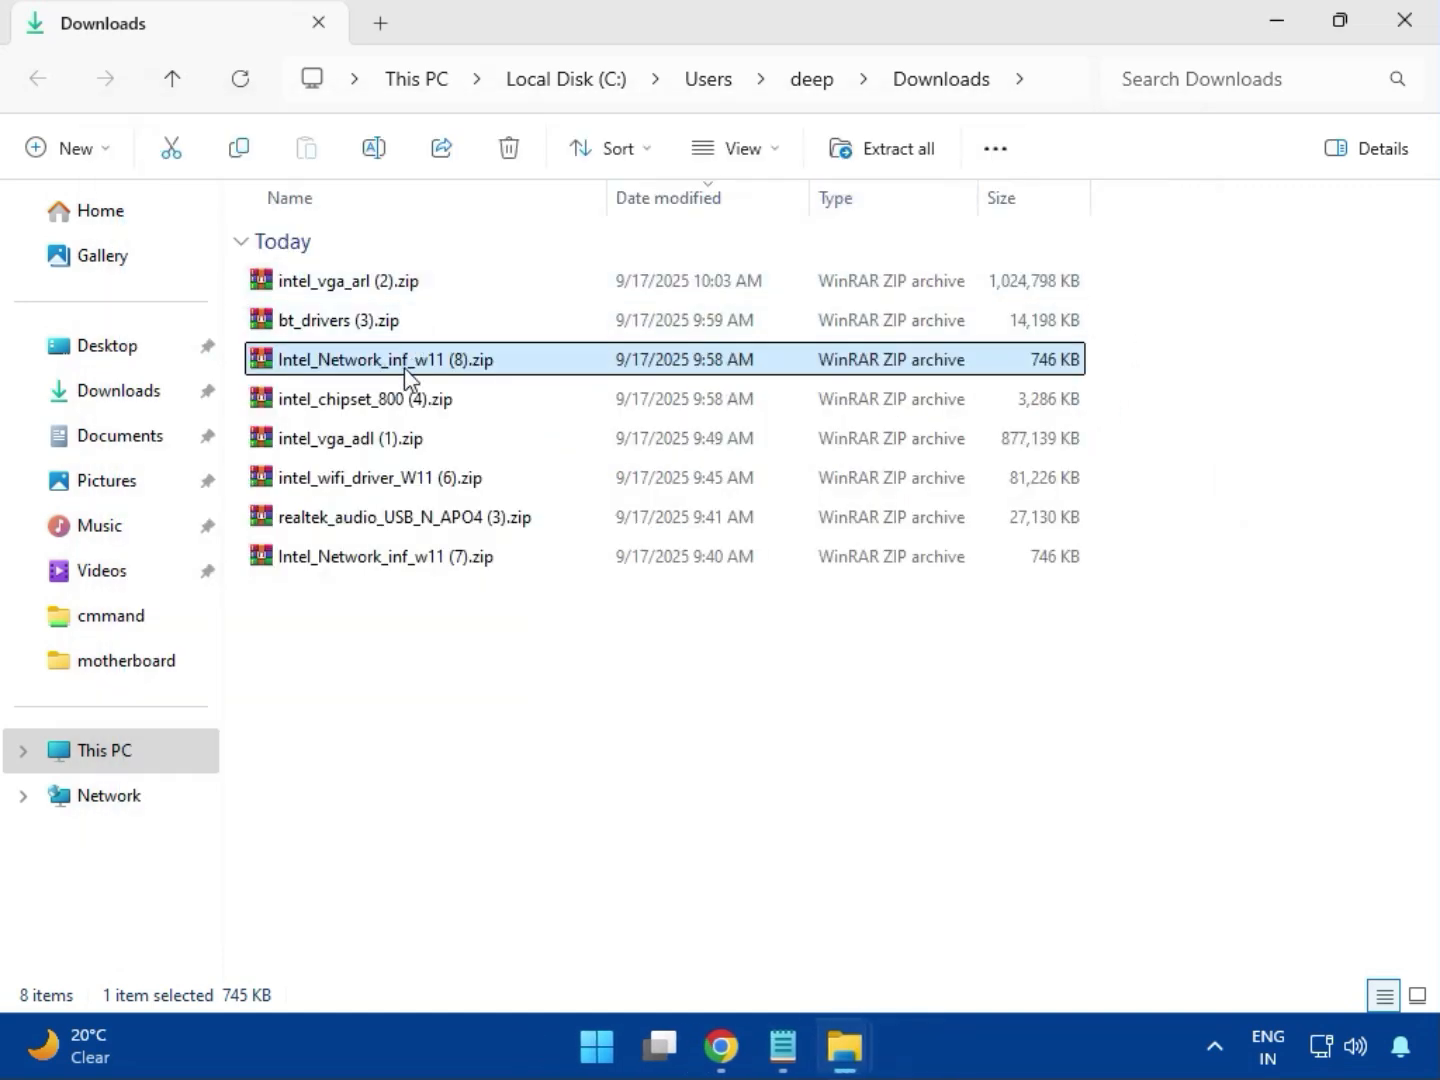
Open the intel_chipset_800 (4).zip archive, dismiss the licence reminder and enter the Intel Chipset Driver_10.1.20062.8627 folder
click(329, 402)
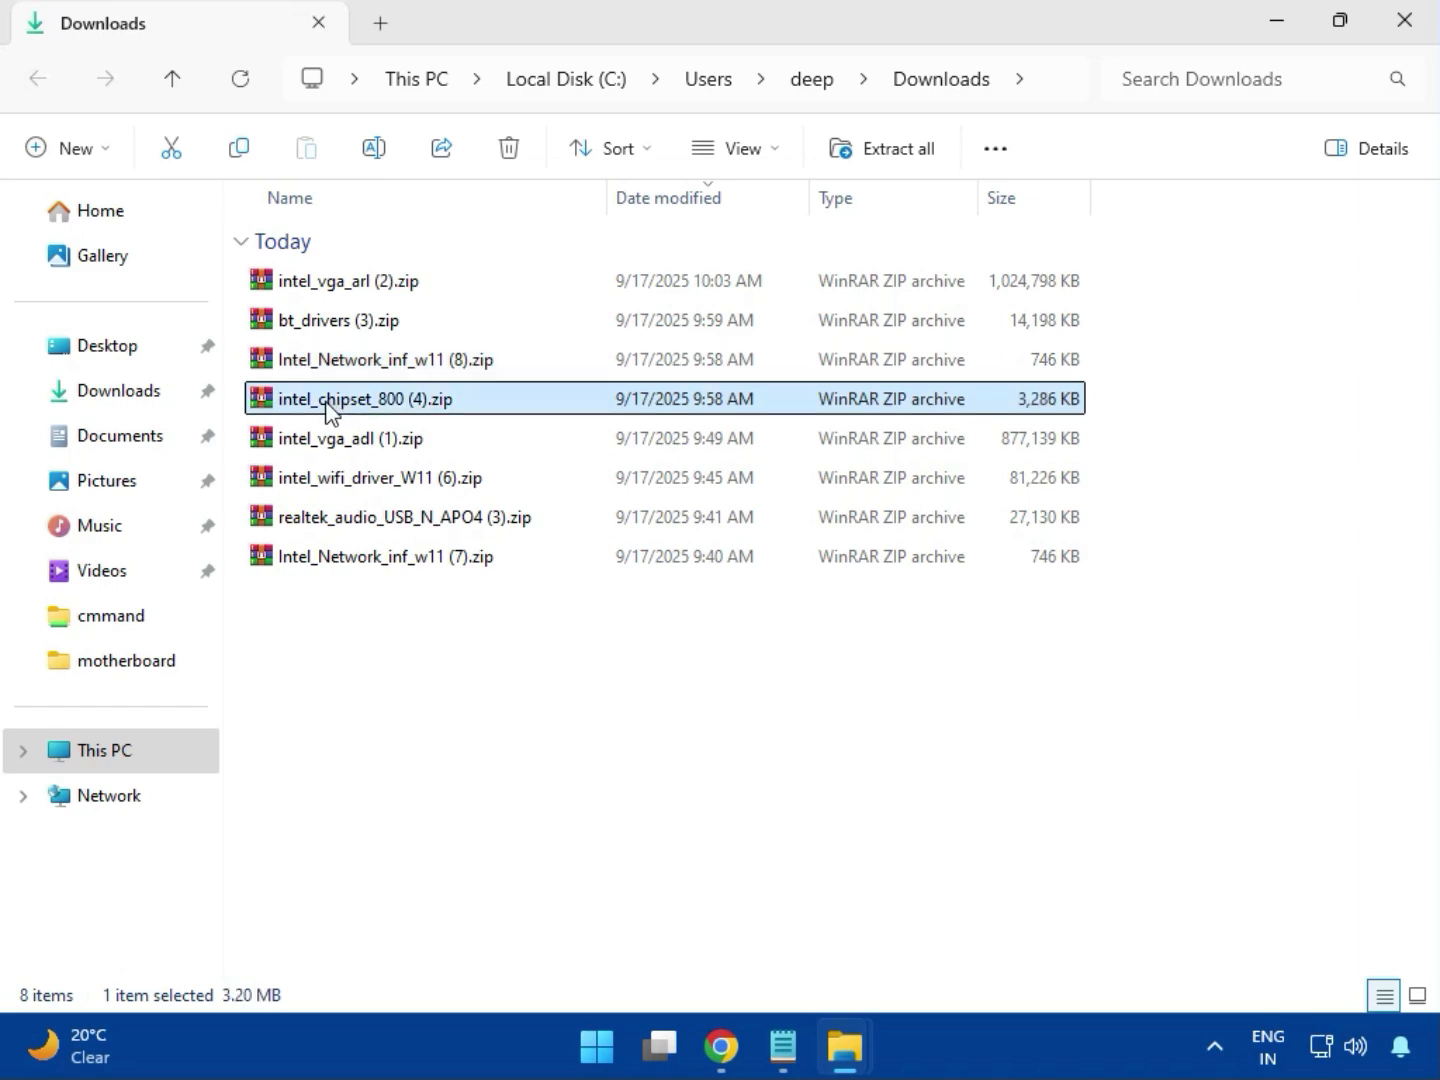
double_click(407, 401)
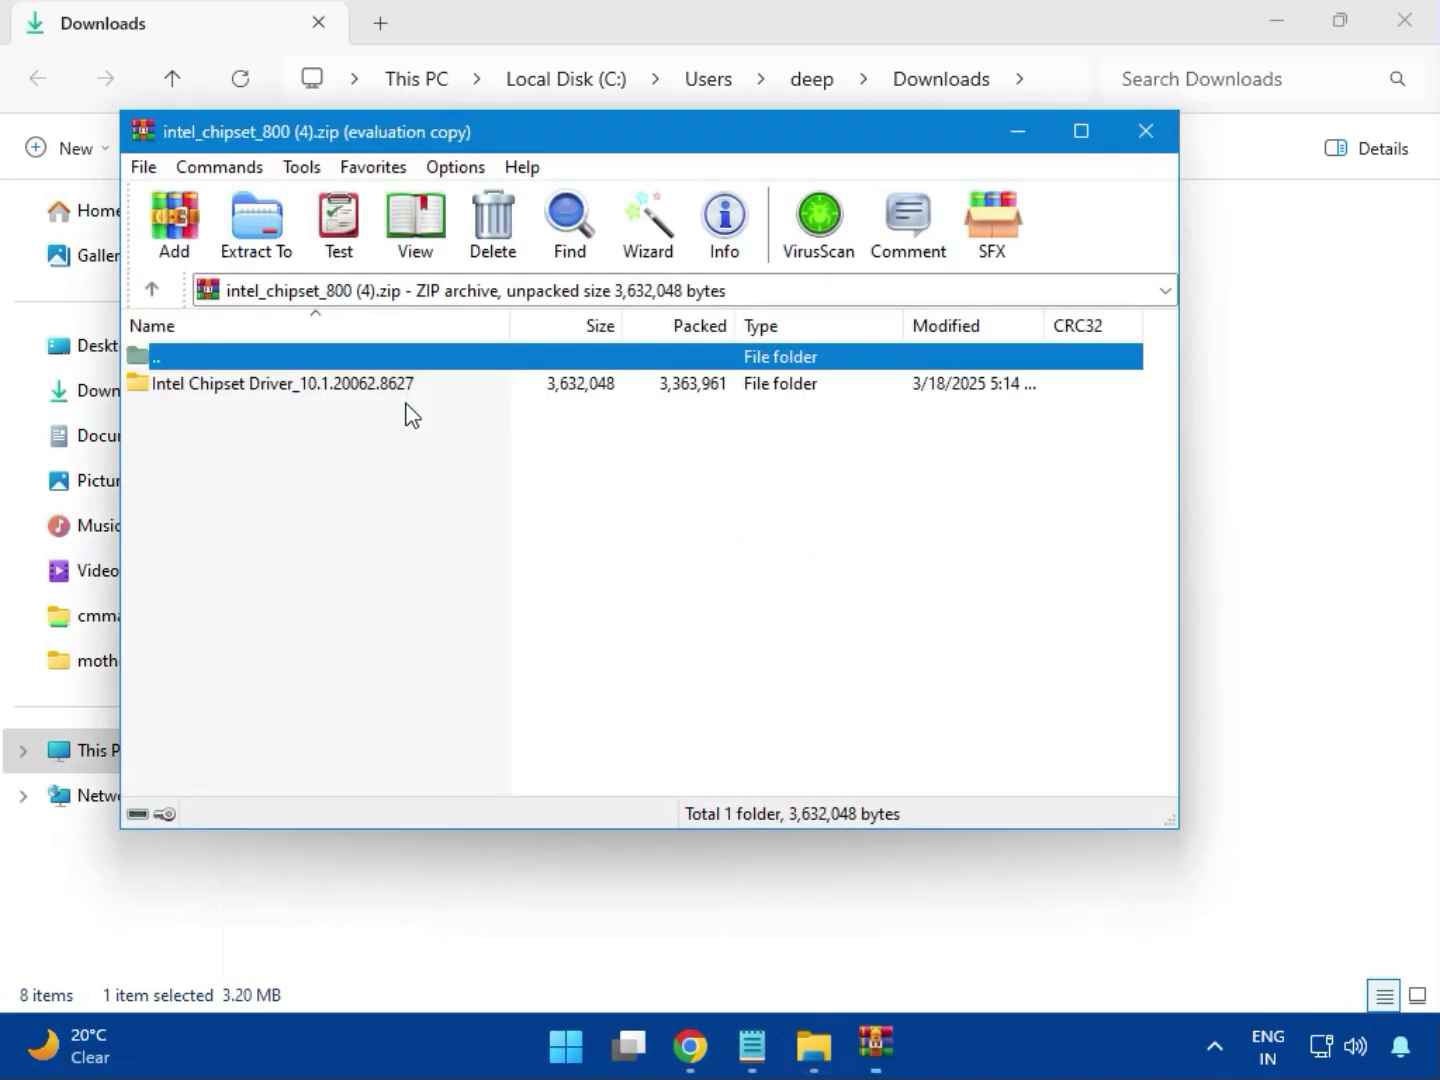
click(203, 388)
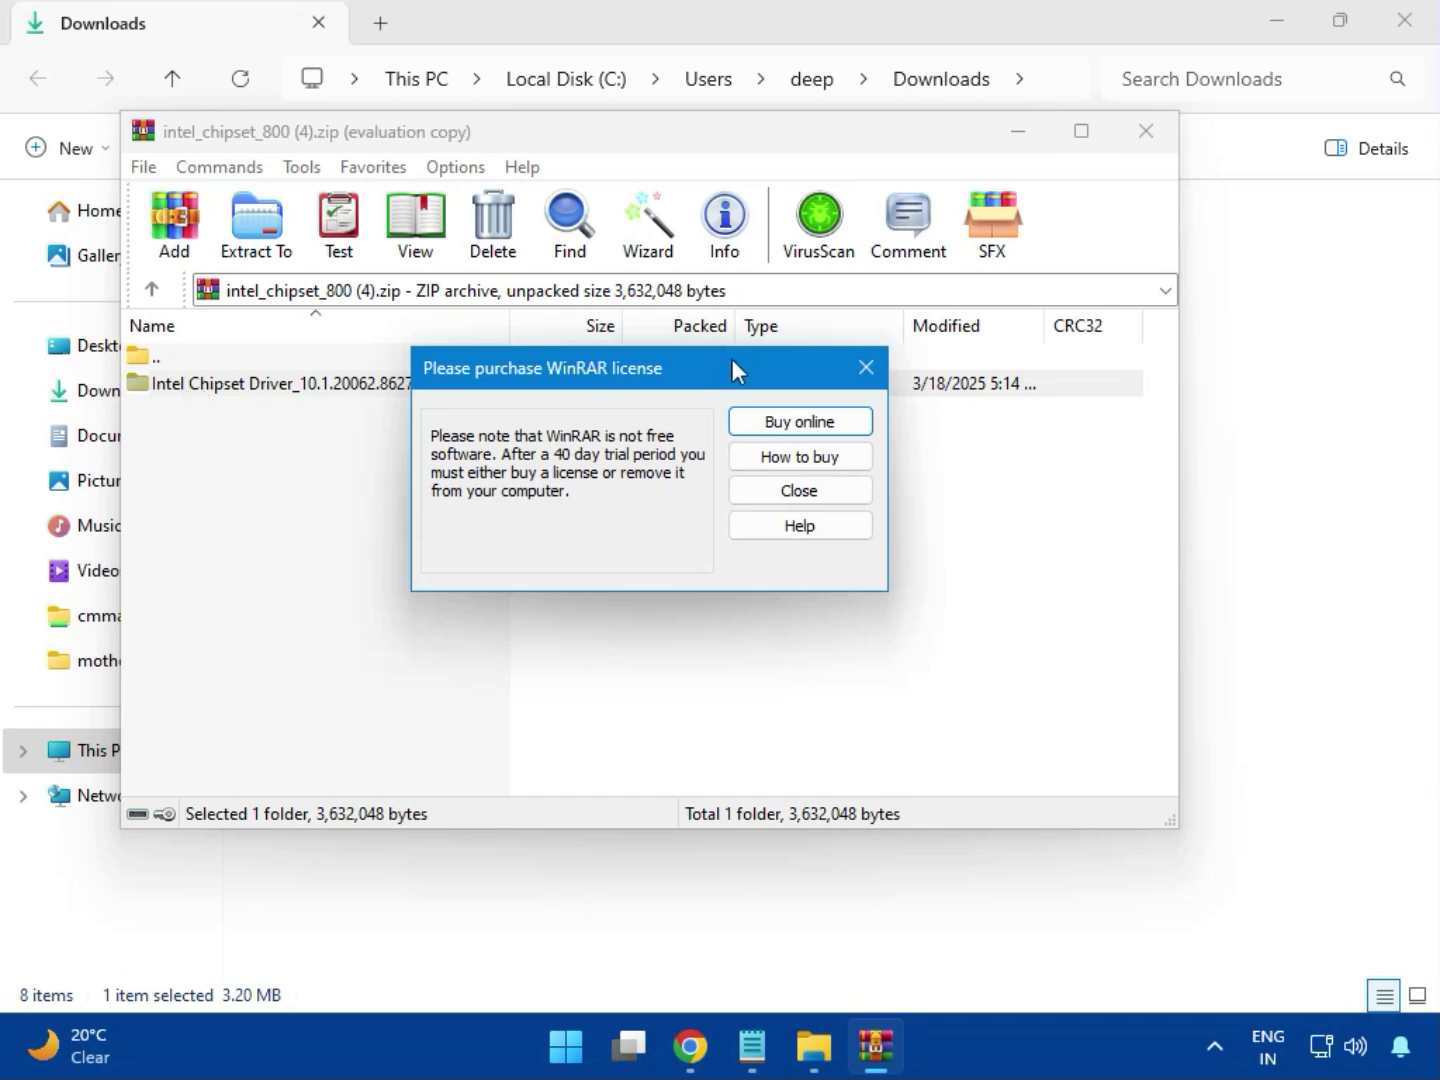
click(867, 367)
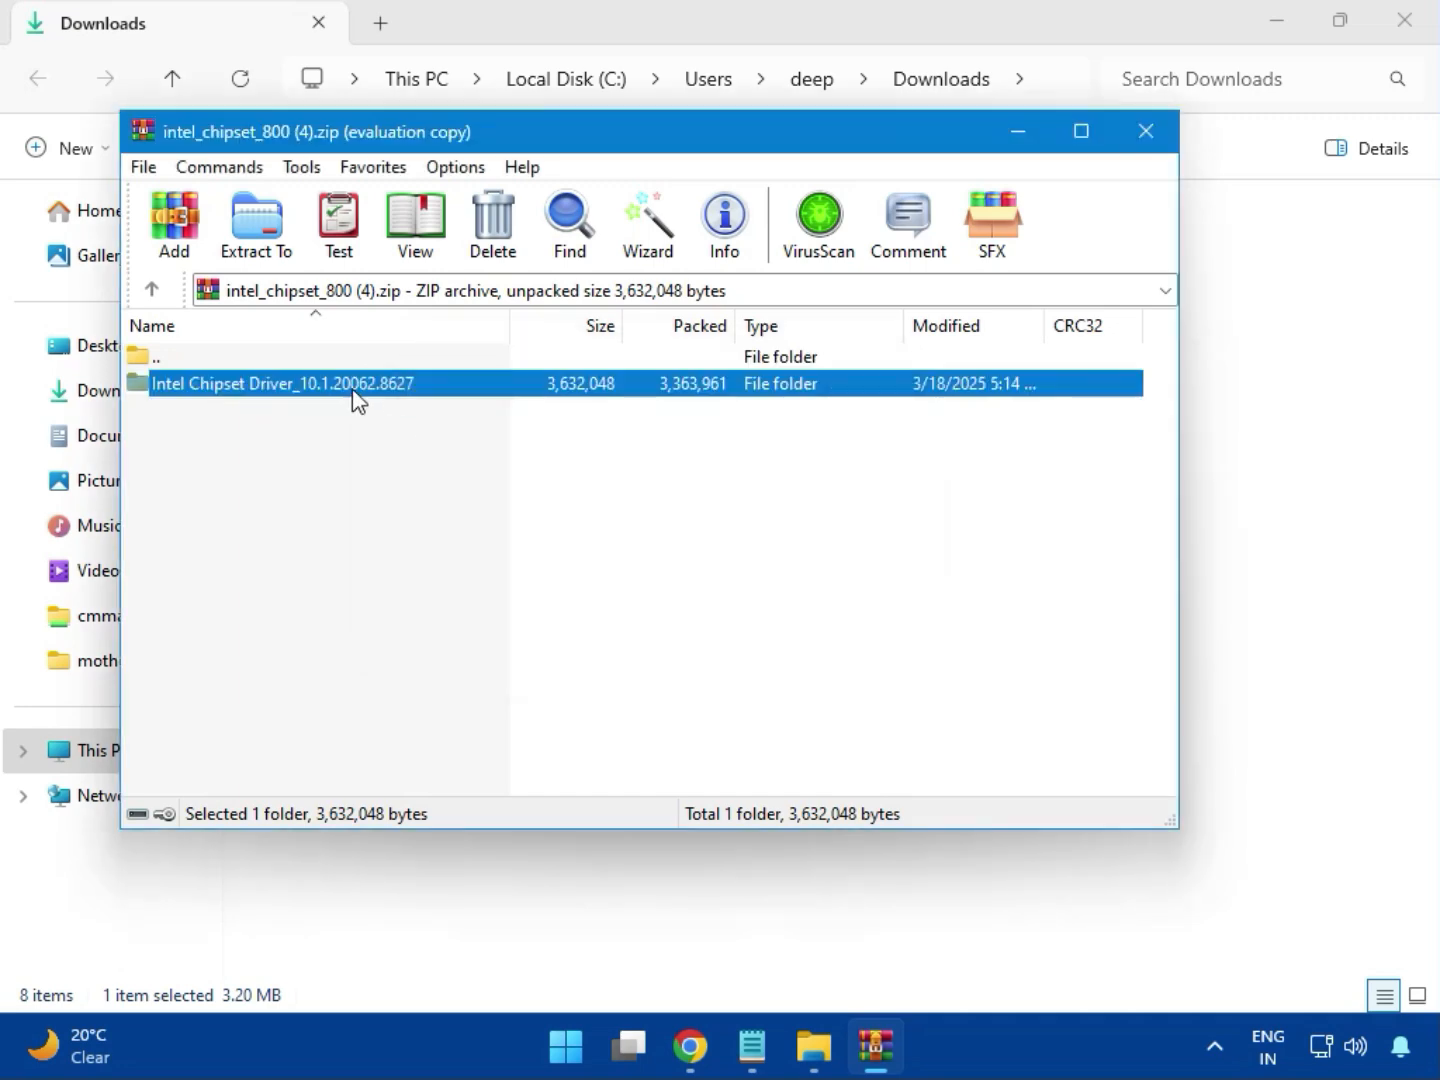
double_click(353, 401)
Try to install the Intel Chipset Device Software by running SetupChipset.exe with permission to change the device, and close the archive
double_click(231, 398)
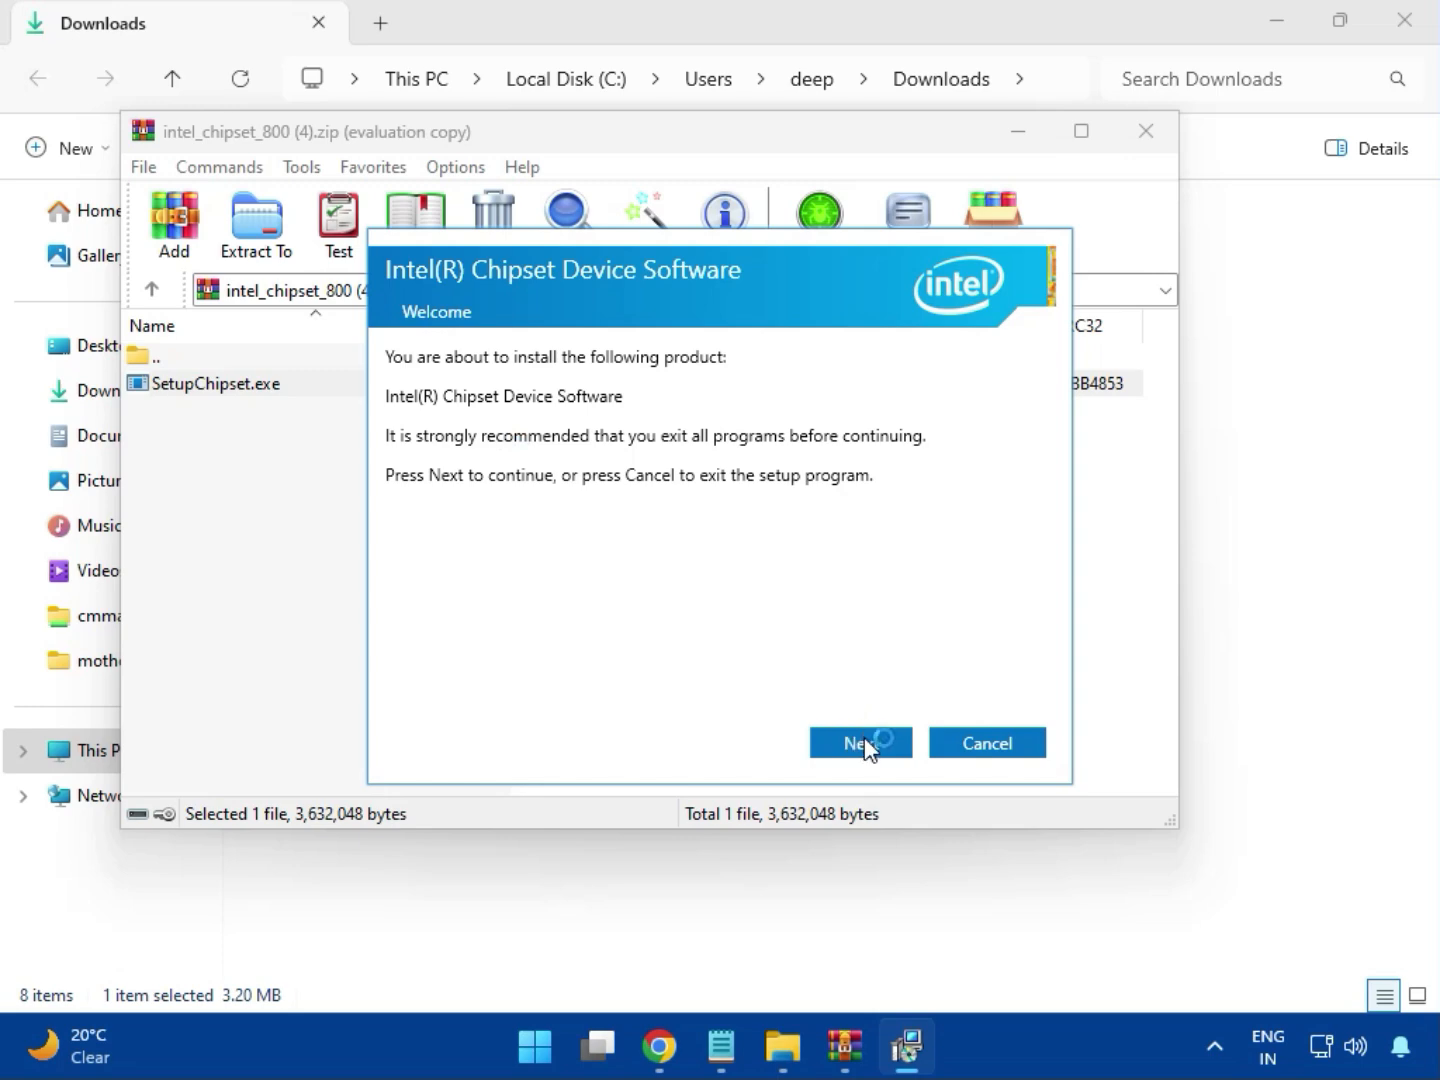
click(866, 745)
click(865, 745)
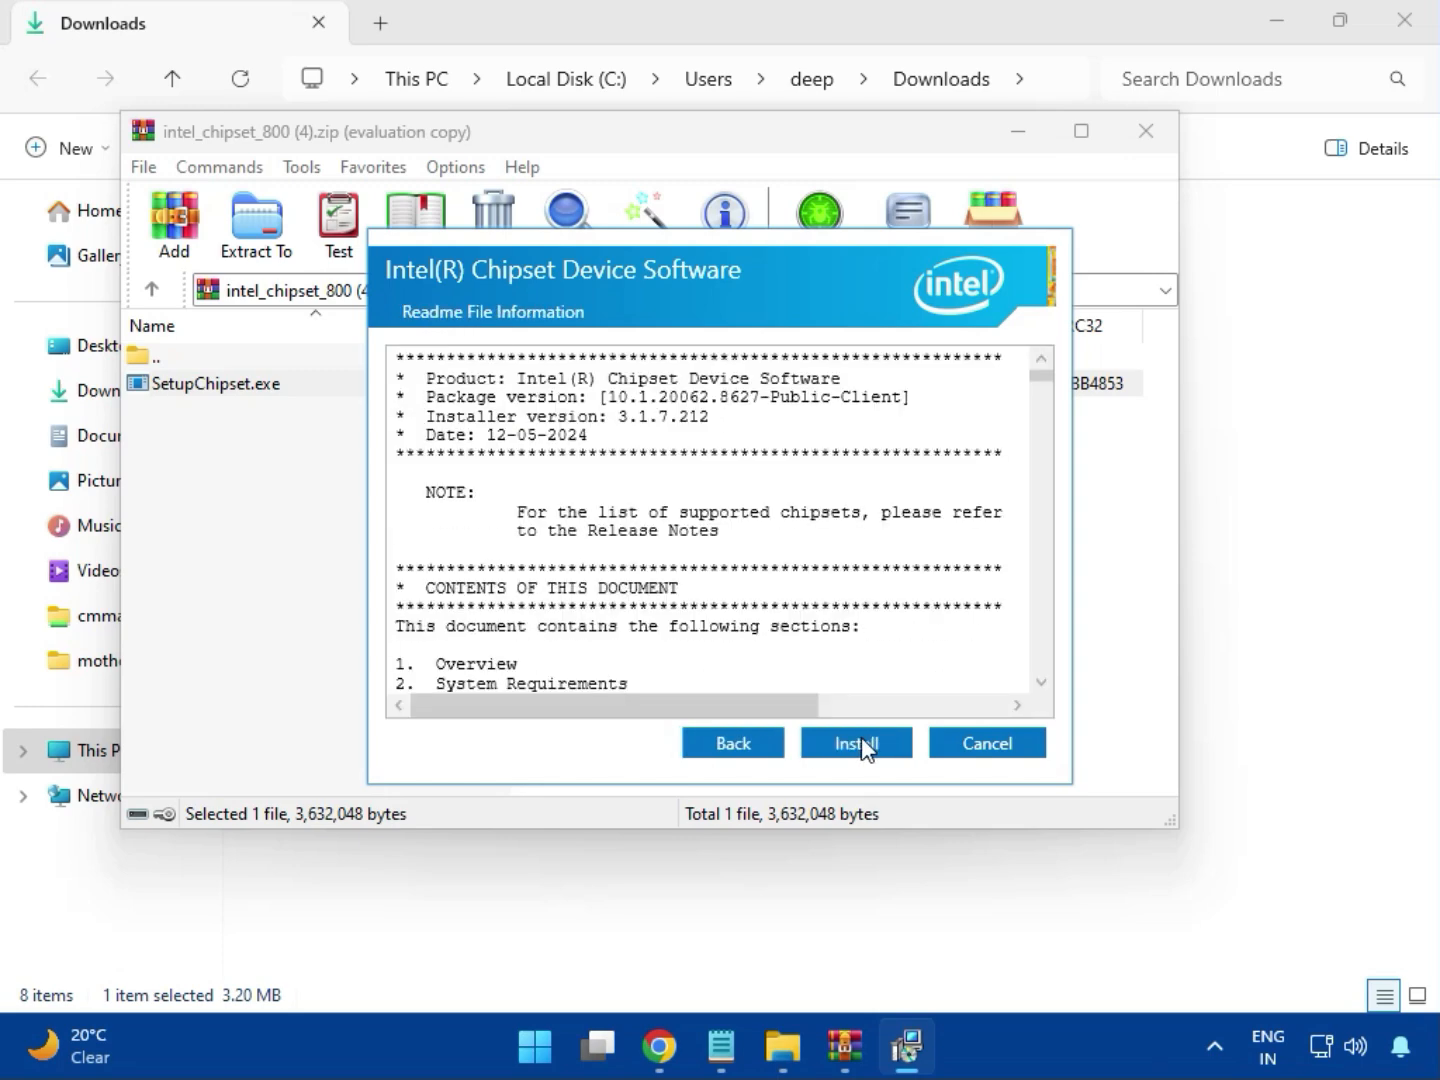
click(859, 744)
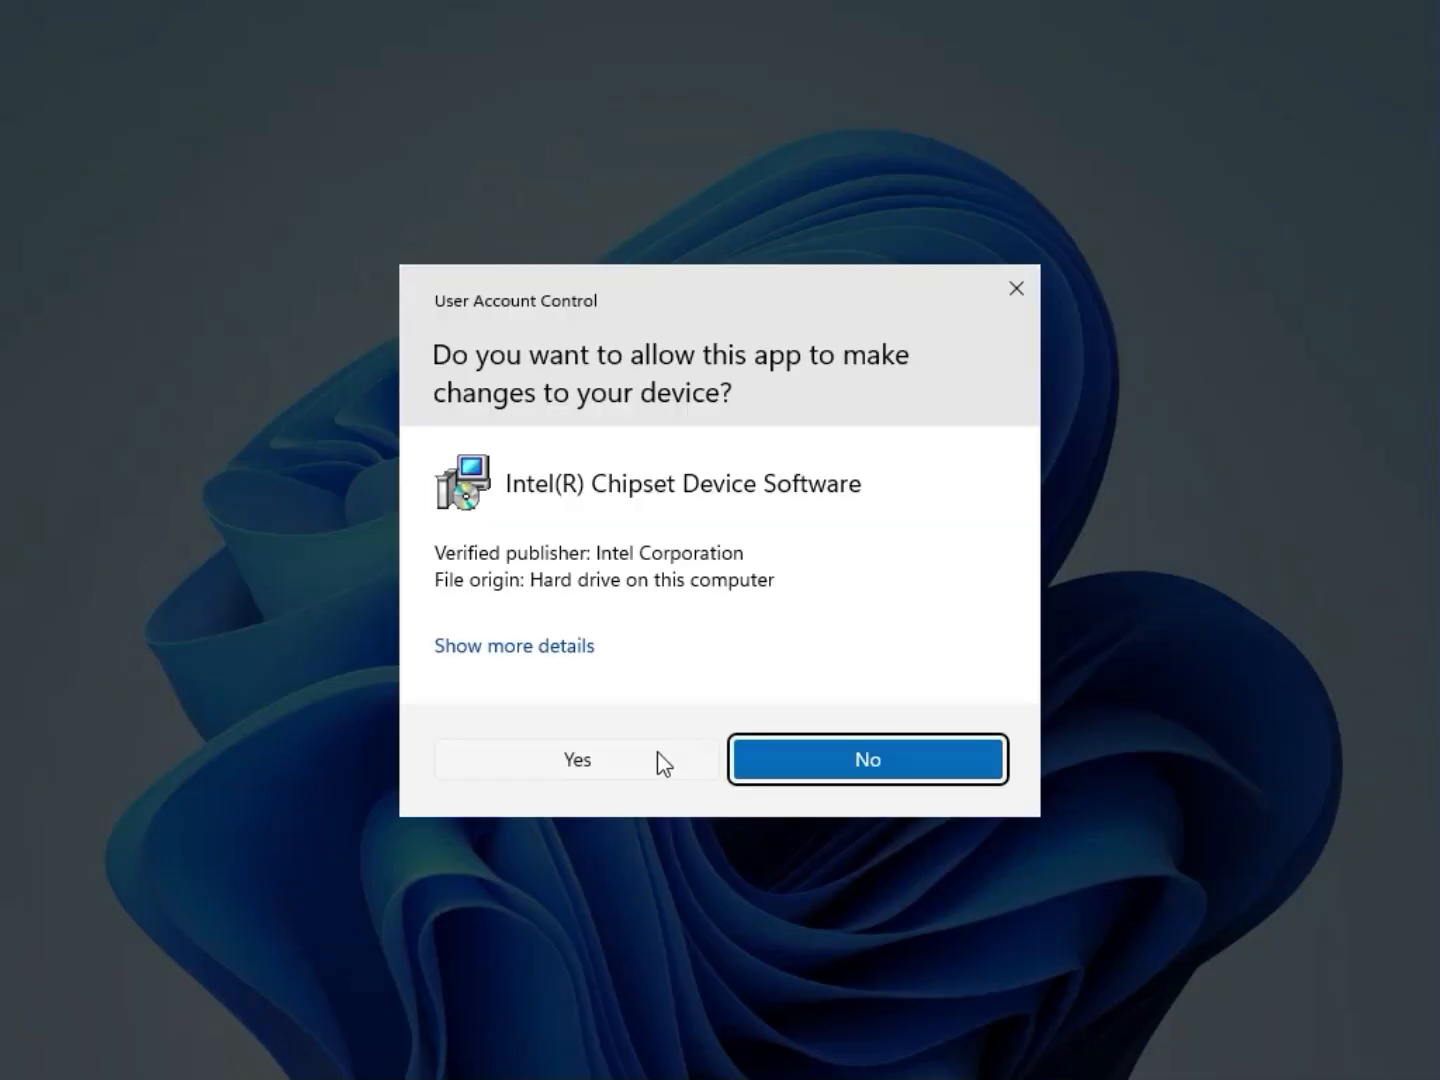
click(657, 755)
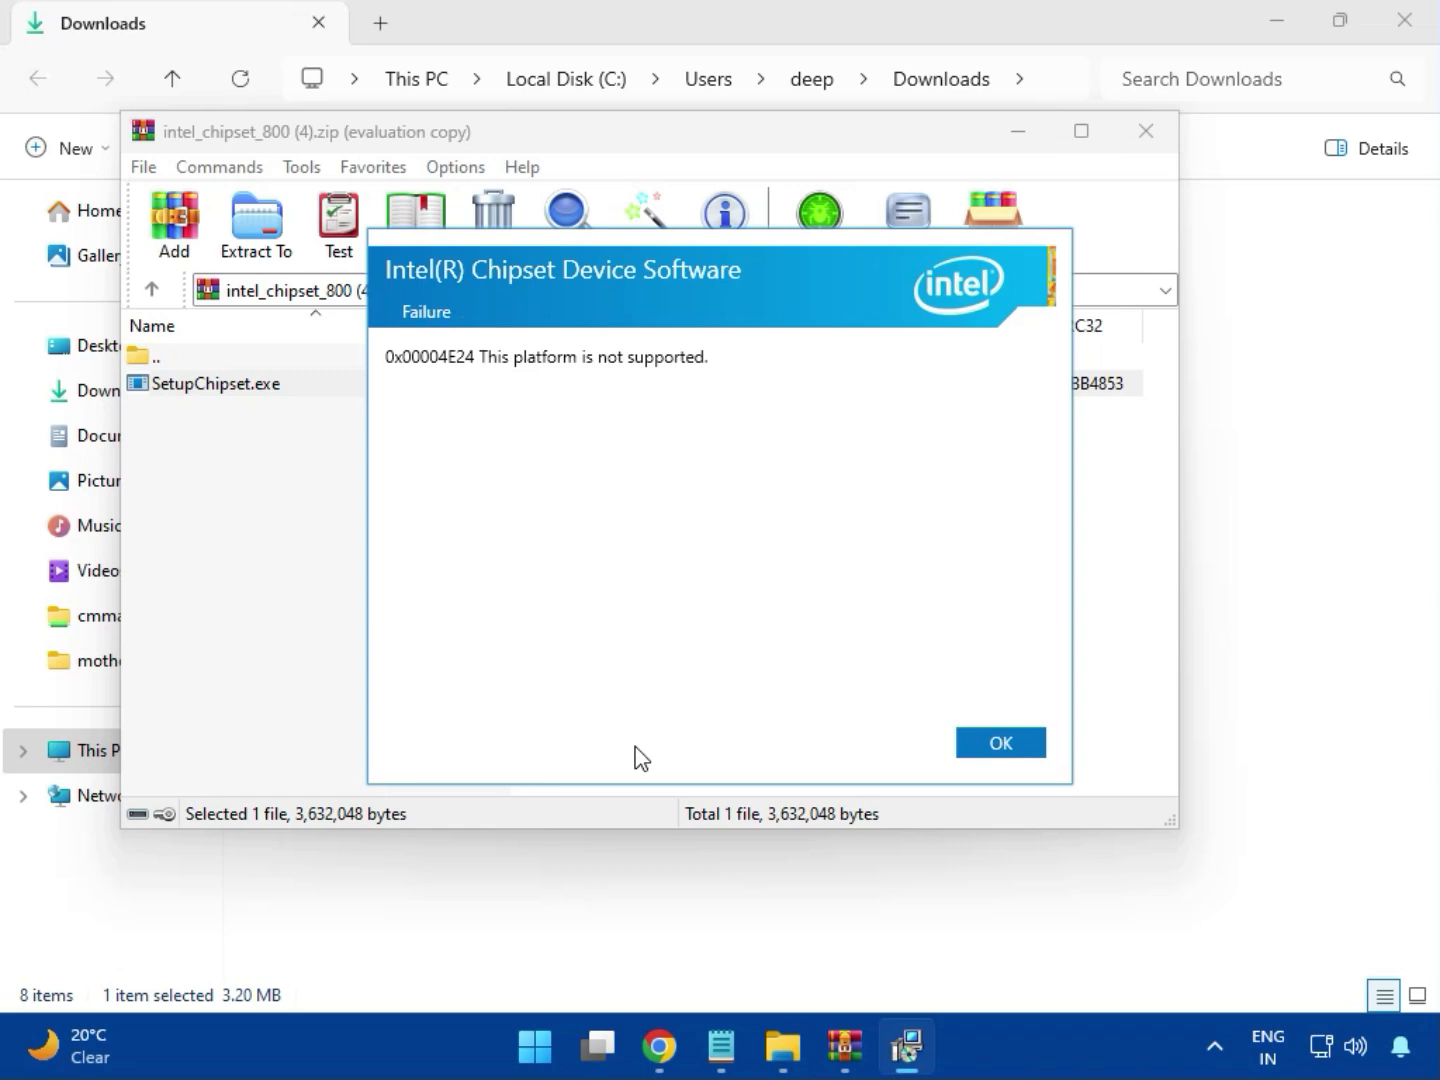
click(978, 745)
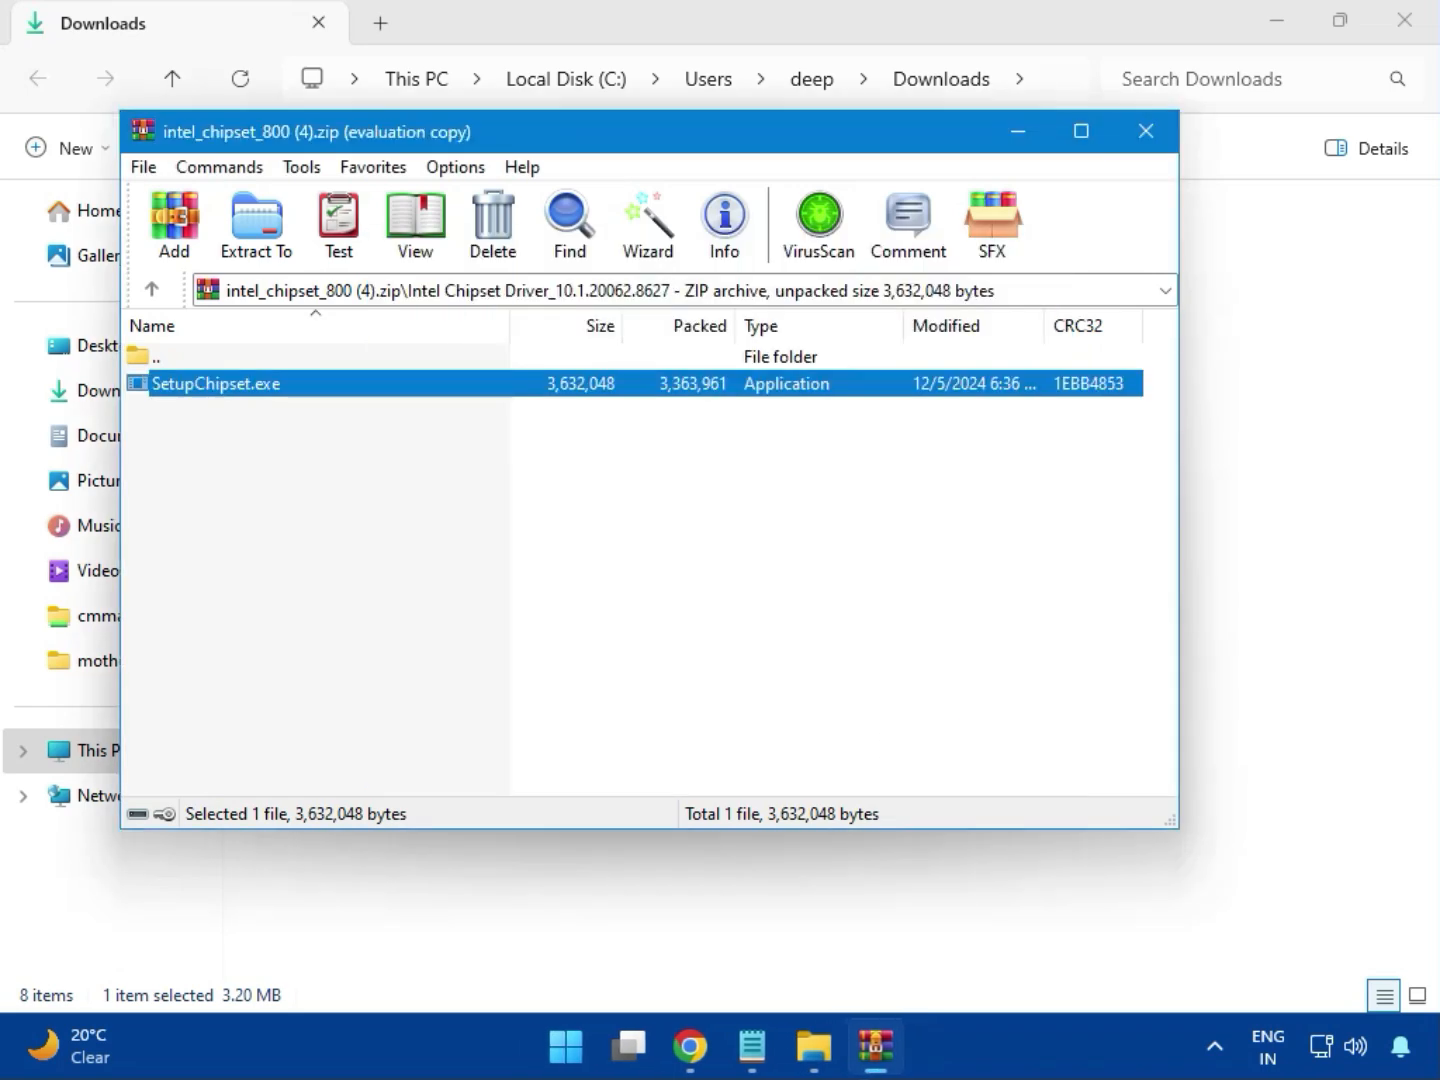
click(1146, 138)
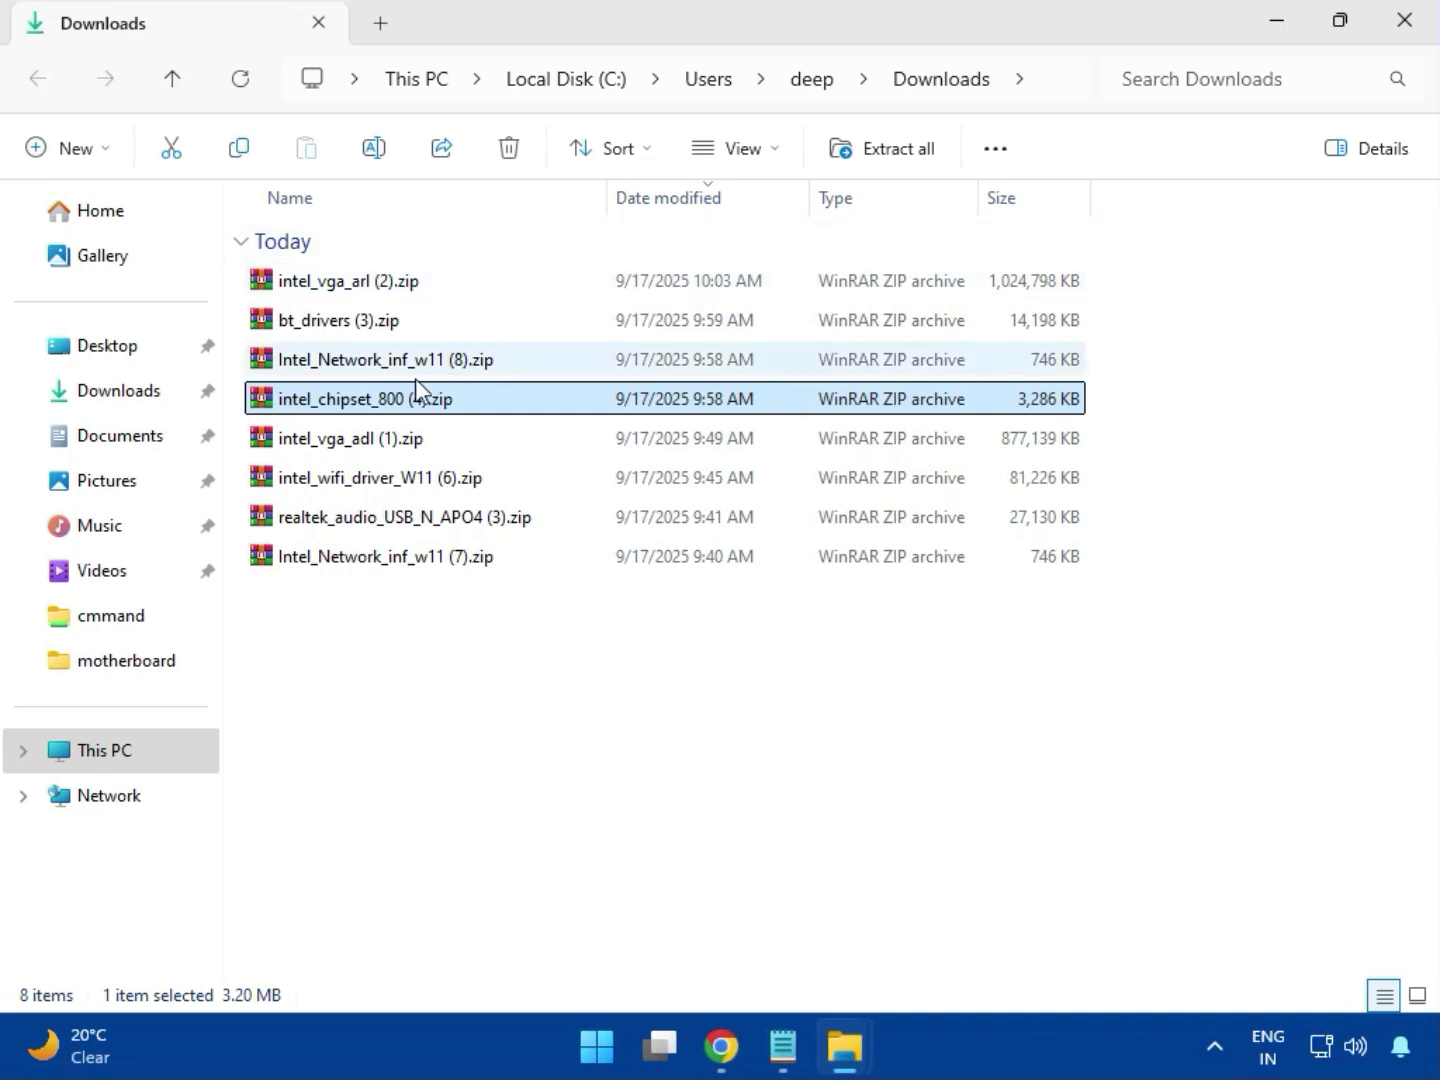
click(370, 448)
double_click(355, 434)
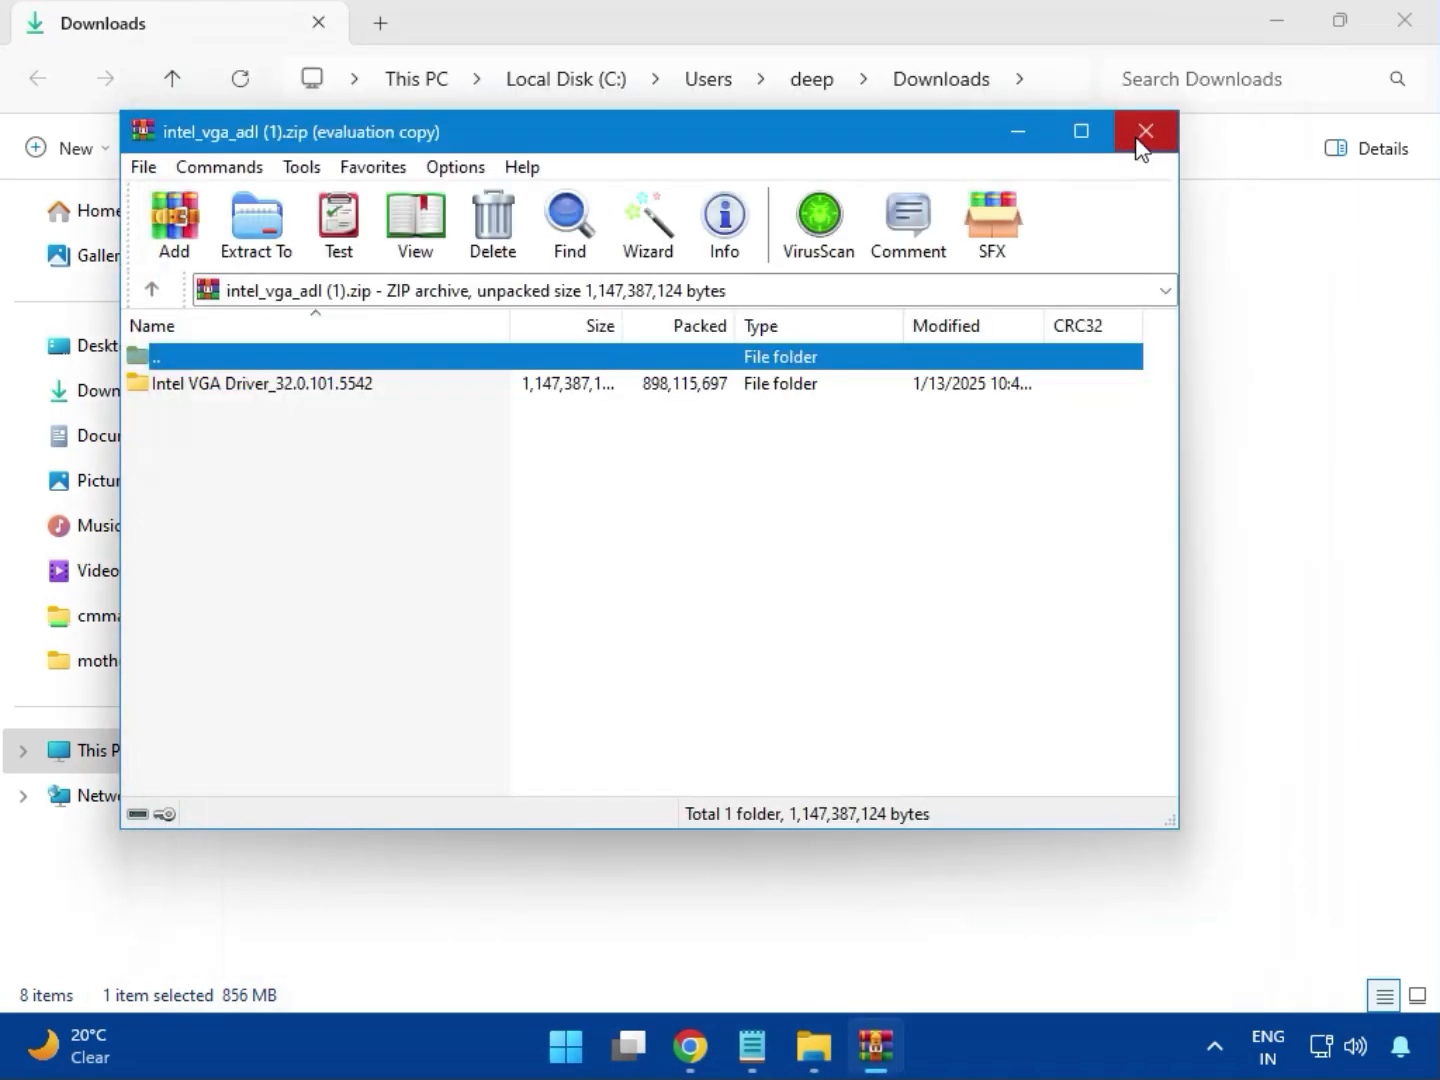
click(1141, 150)
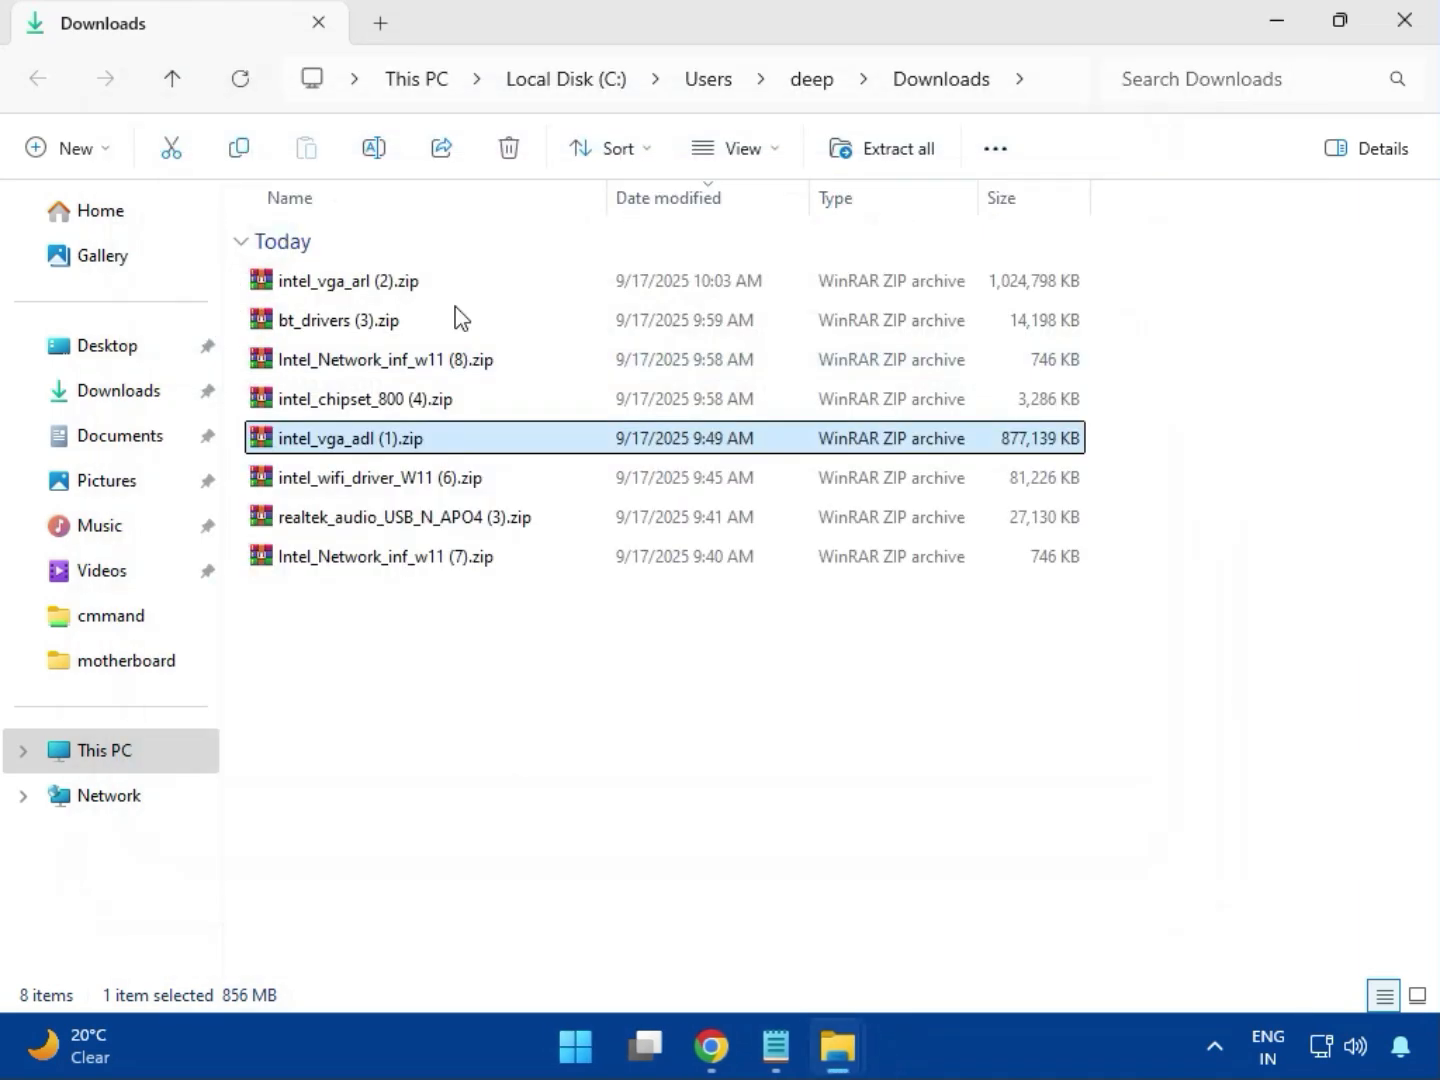
Open the intel_wifi_driver_W11 (6).zip archive, dismiss the licence reminder and enter Intel WIFI Driver_23.40.0.4\UWD\Win64
click(369, 481)
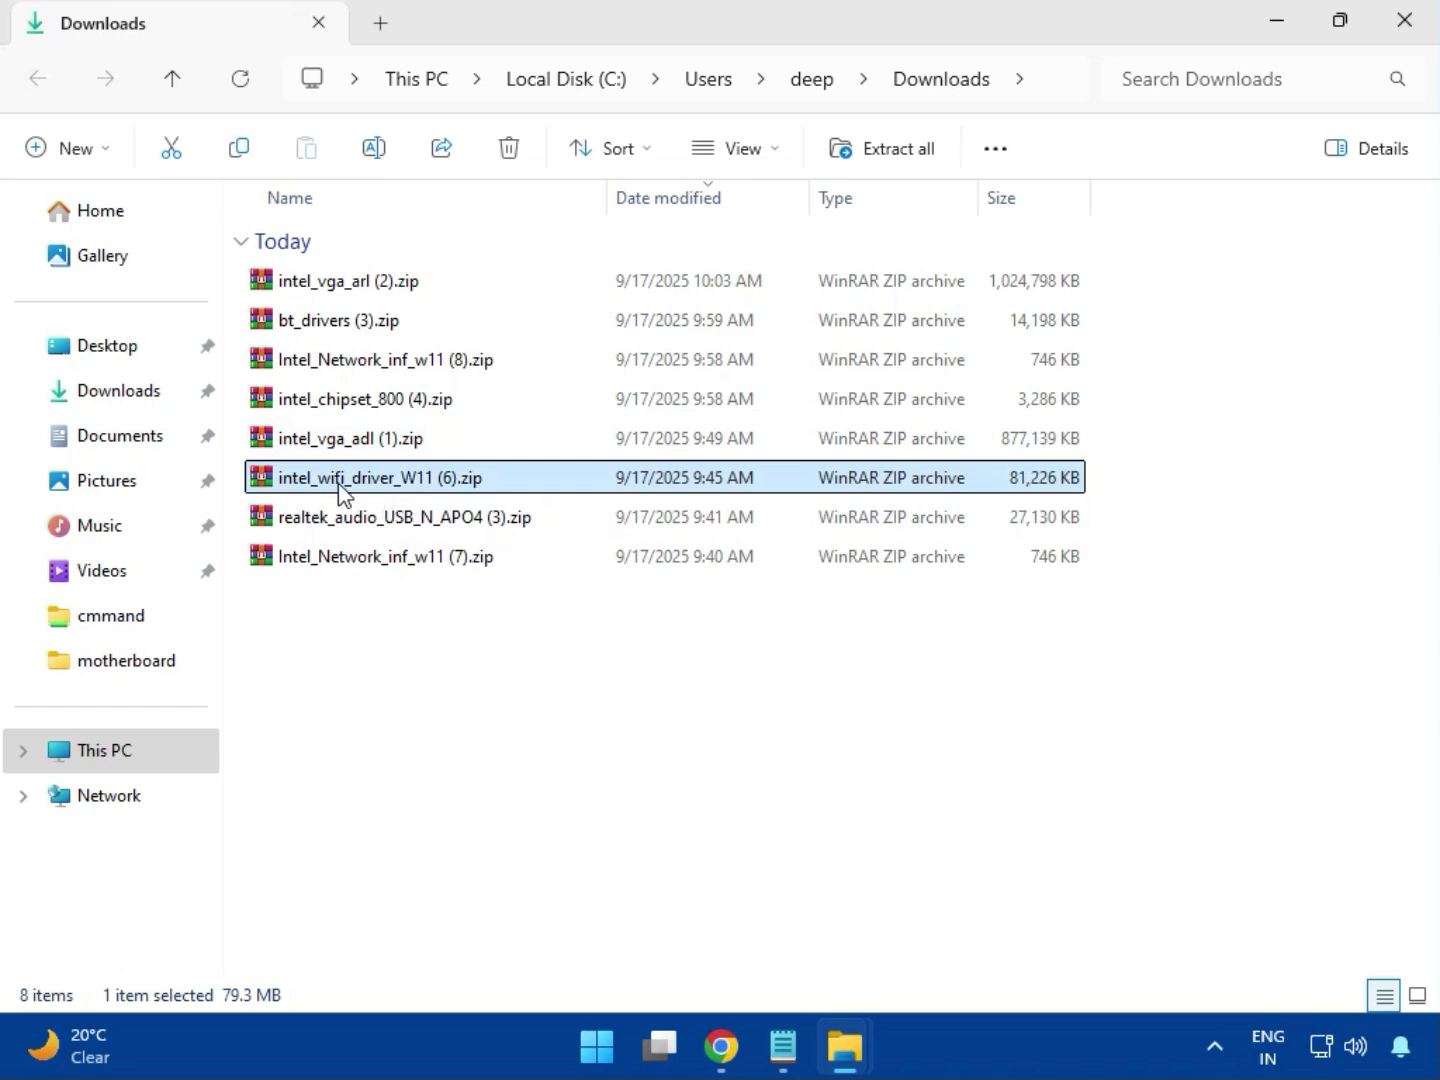
double_click(365, 482)
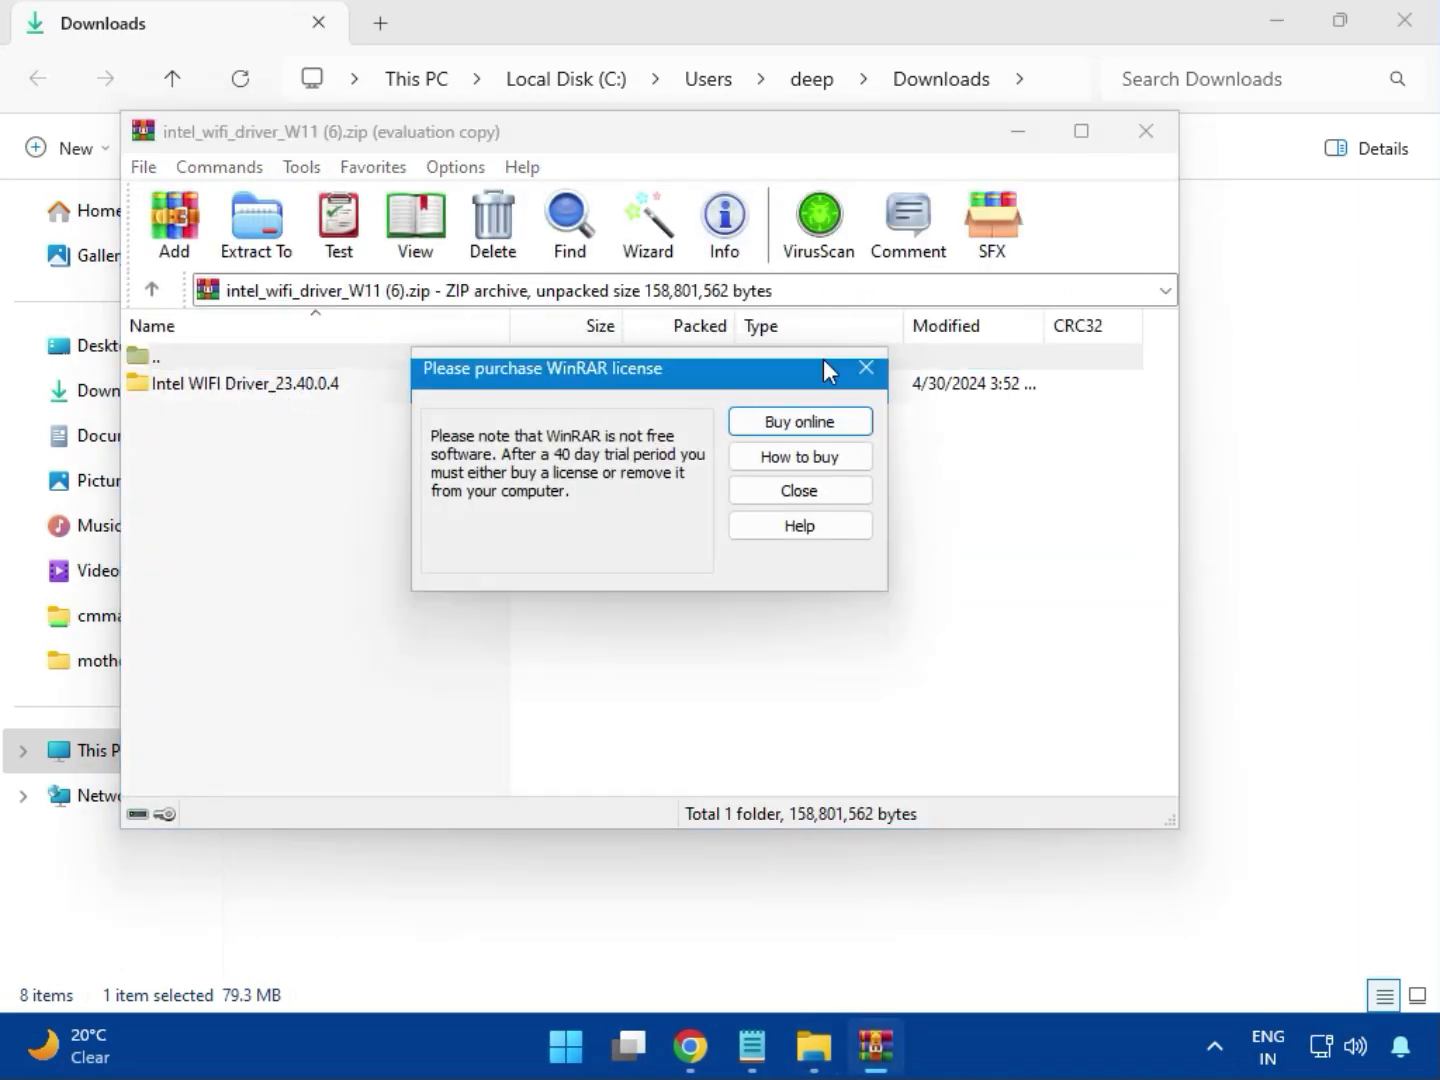
click(862, 368)
double_click(231, 383)
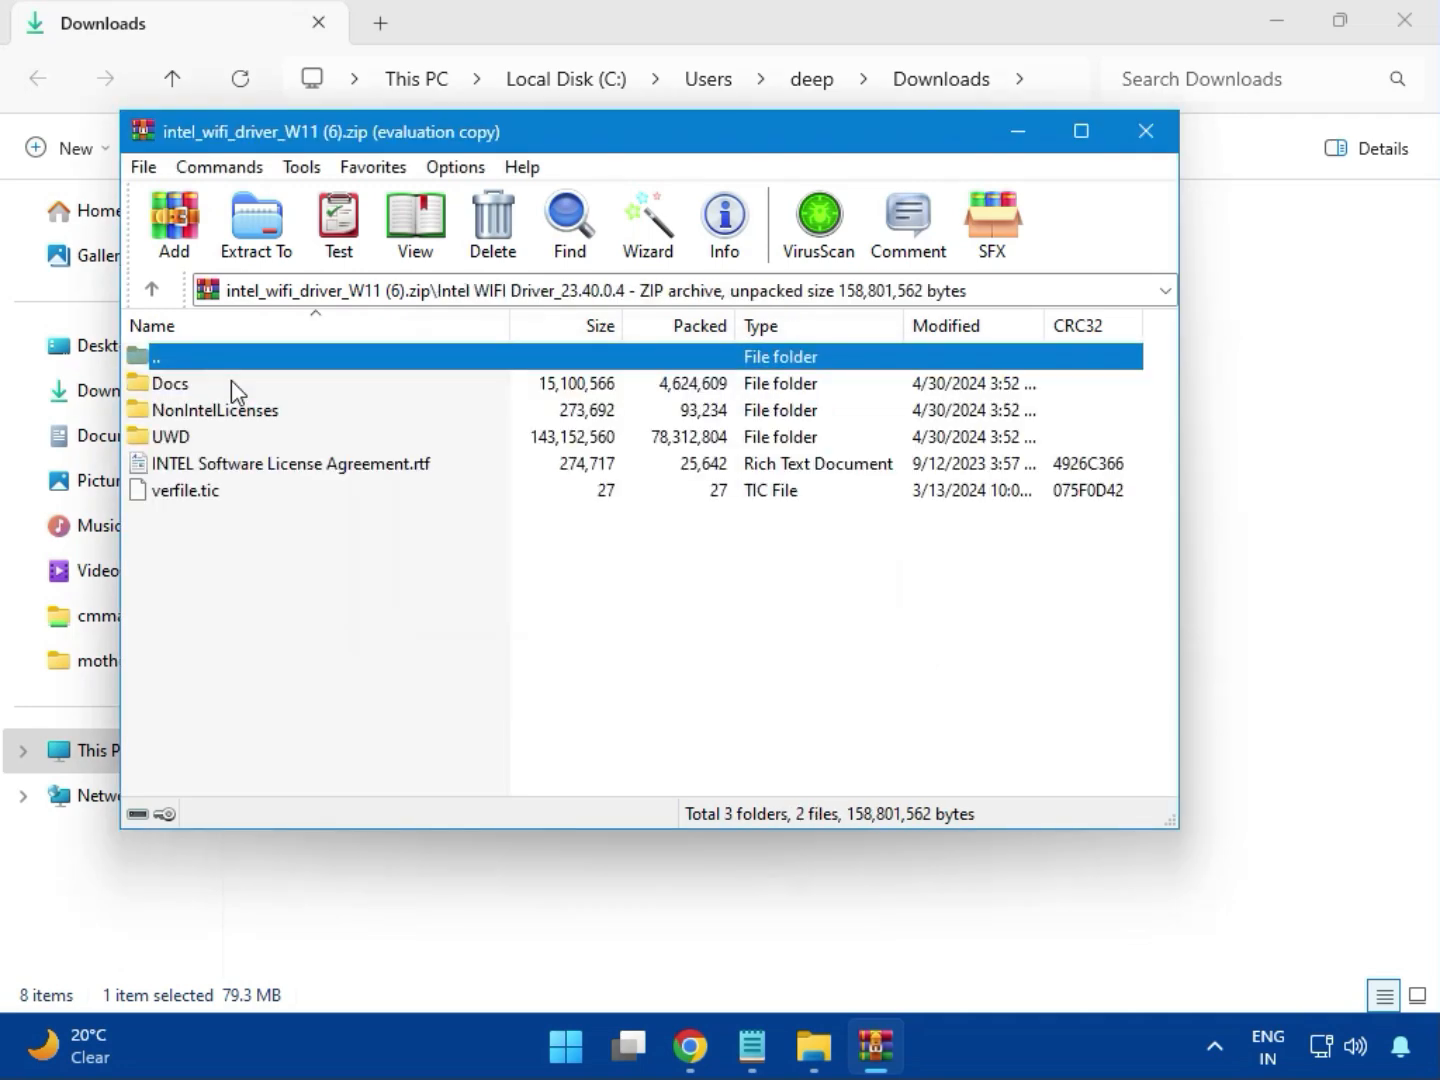
click(193, 444)
double_click(193, 437)
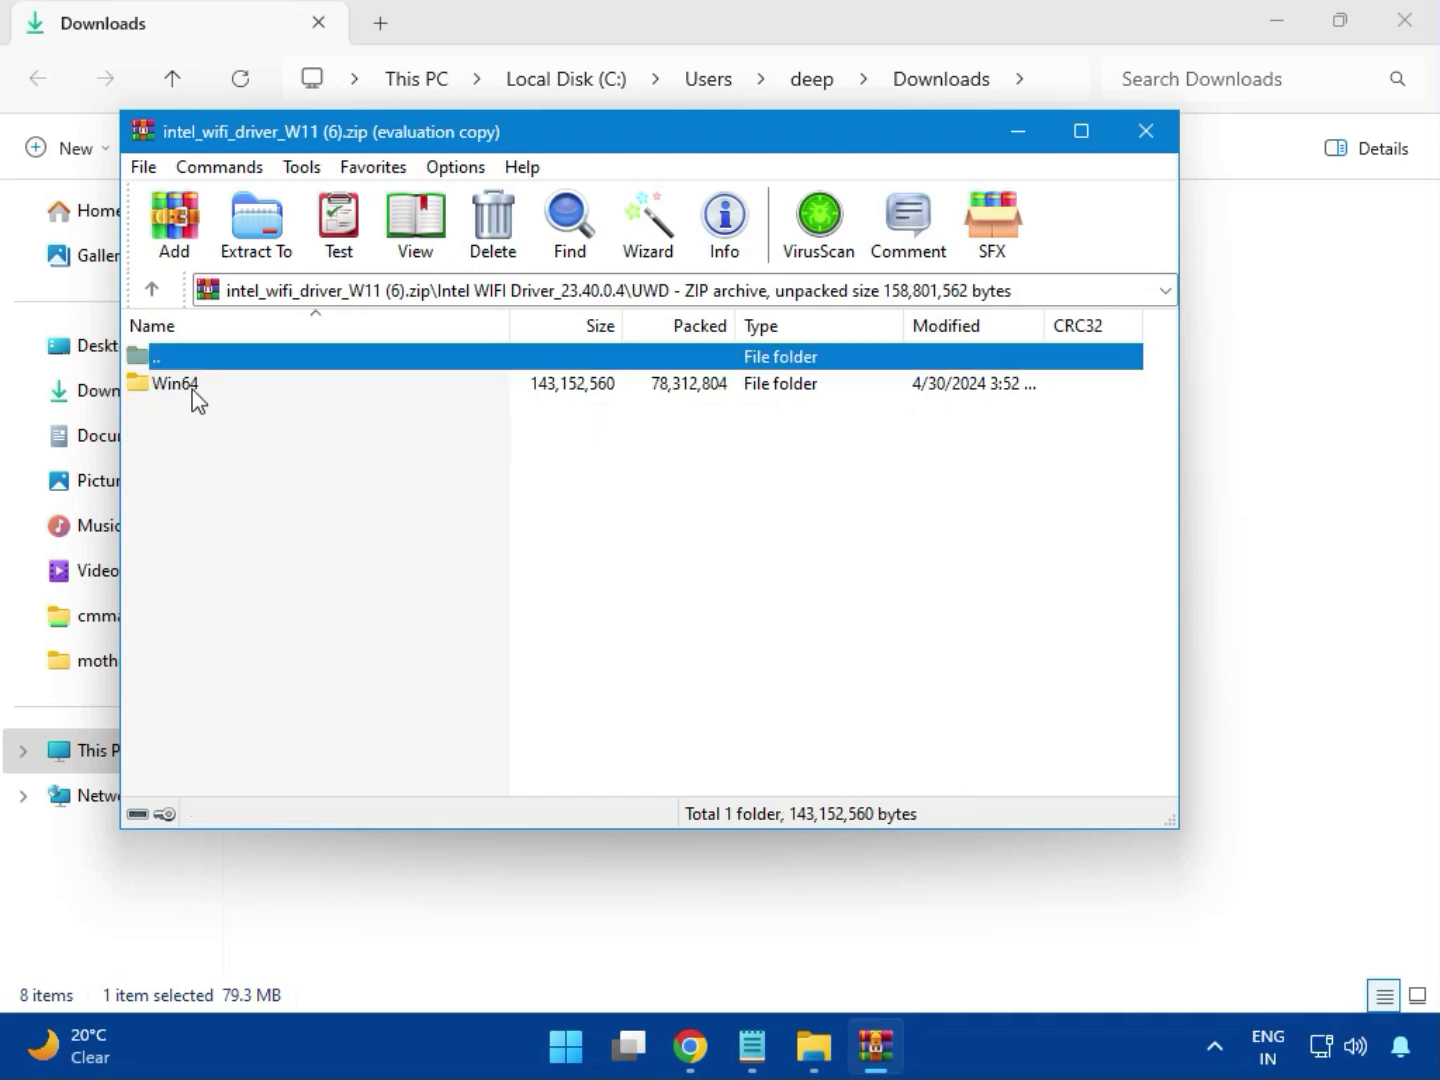
double_click(190, 390)
Look through the Wi-Fi files in the Drivers folder for an installer and return to the Win64 folder
double_click(180, 384)
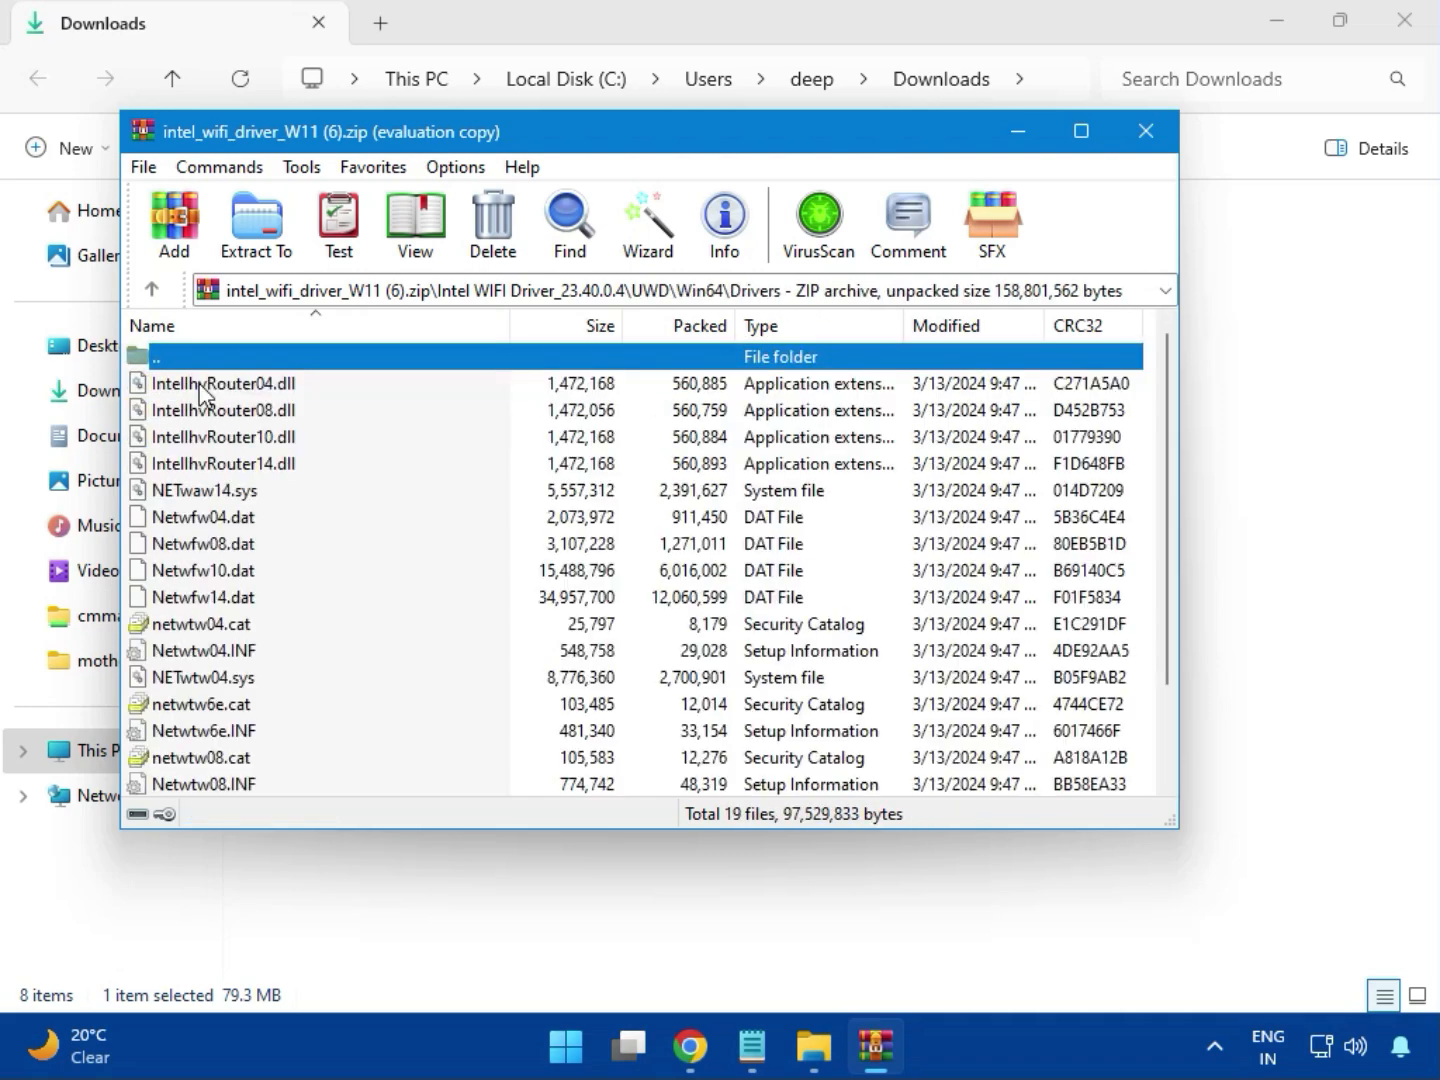
scroll(265, 592, down, 1)
scroll(266, 594, down, 1)
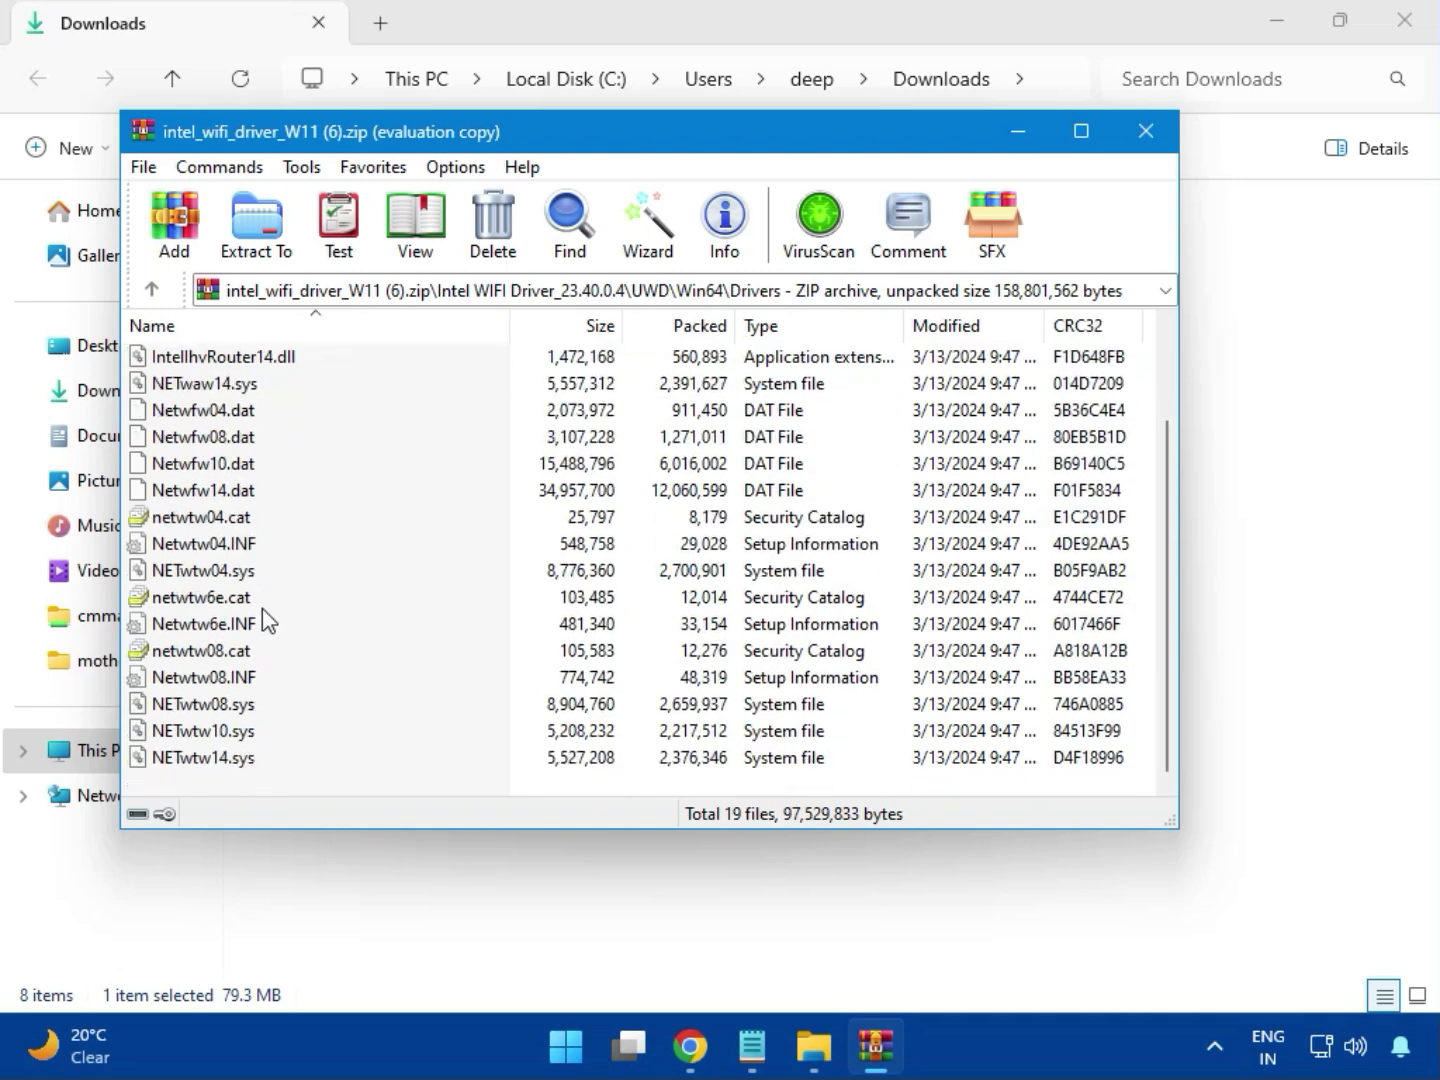
scroll(260, 640, up, 4)
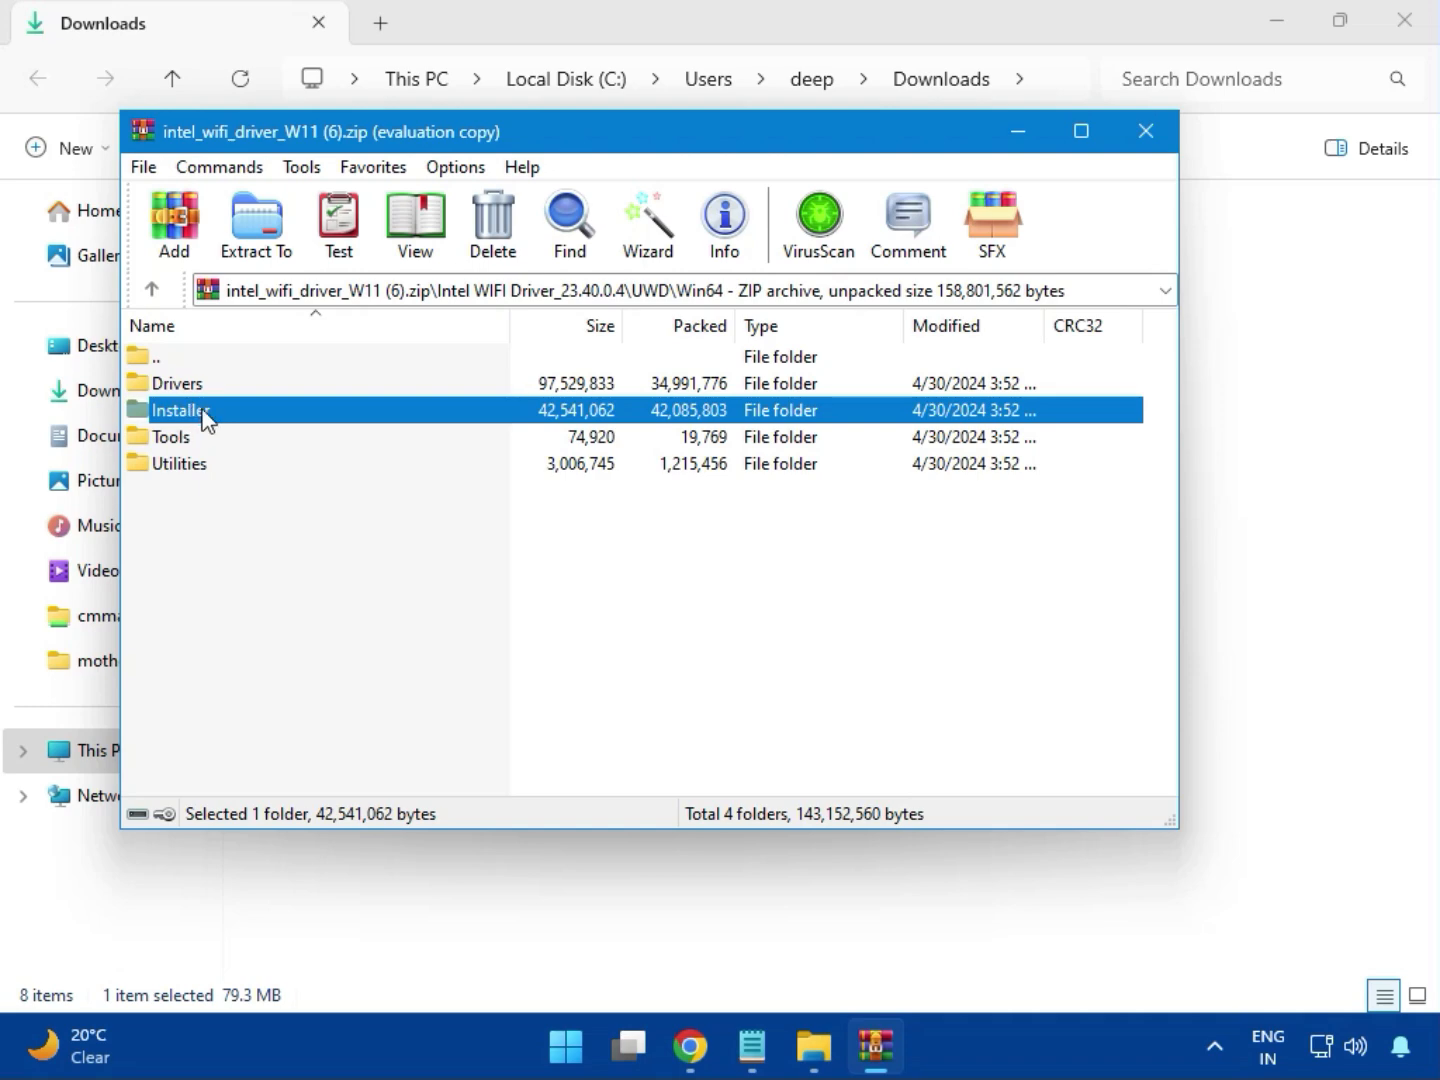
Enter the Installer folder and launch the Intel Wi-Fi software setup from WirelessSetup.exe
double_click(205, 419)
click(203, 418)
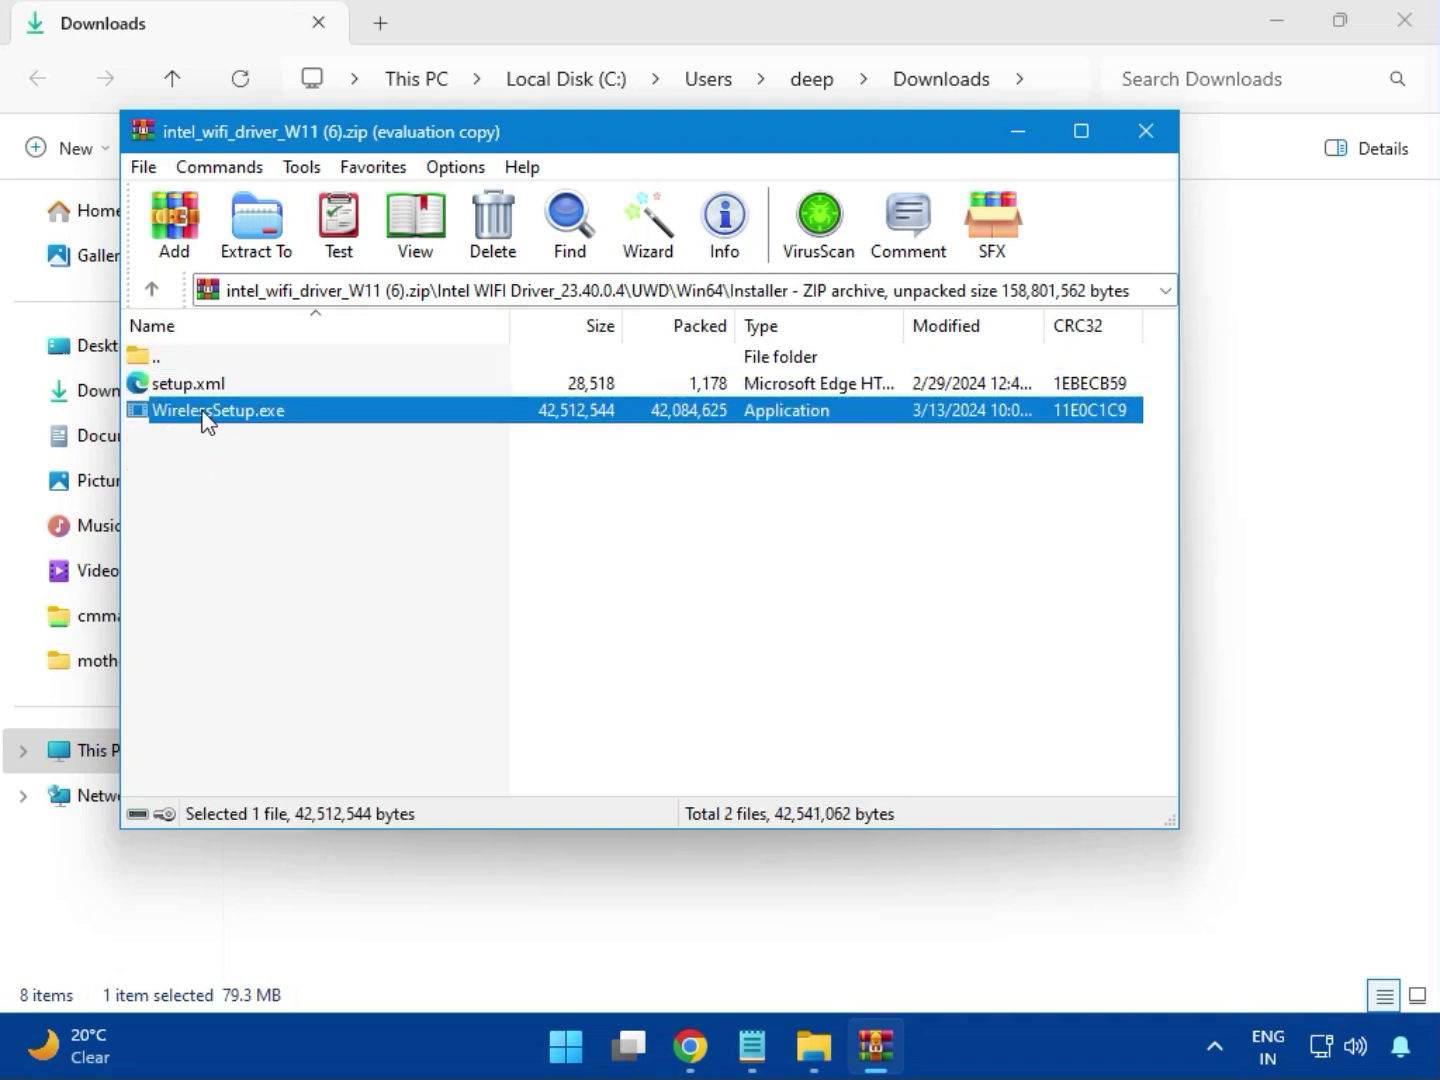
double_click(226, 416)
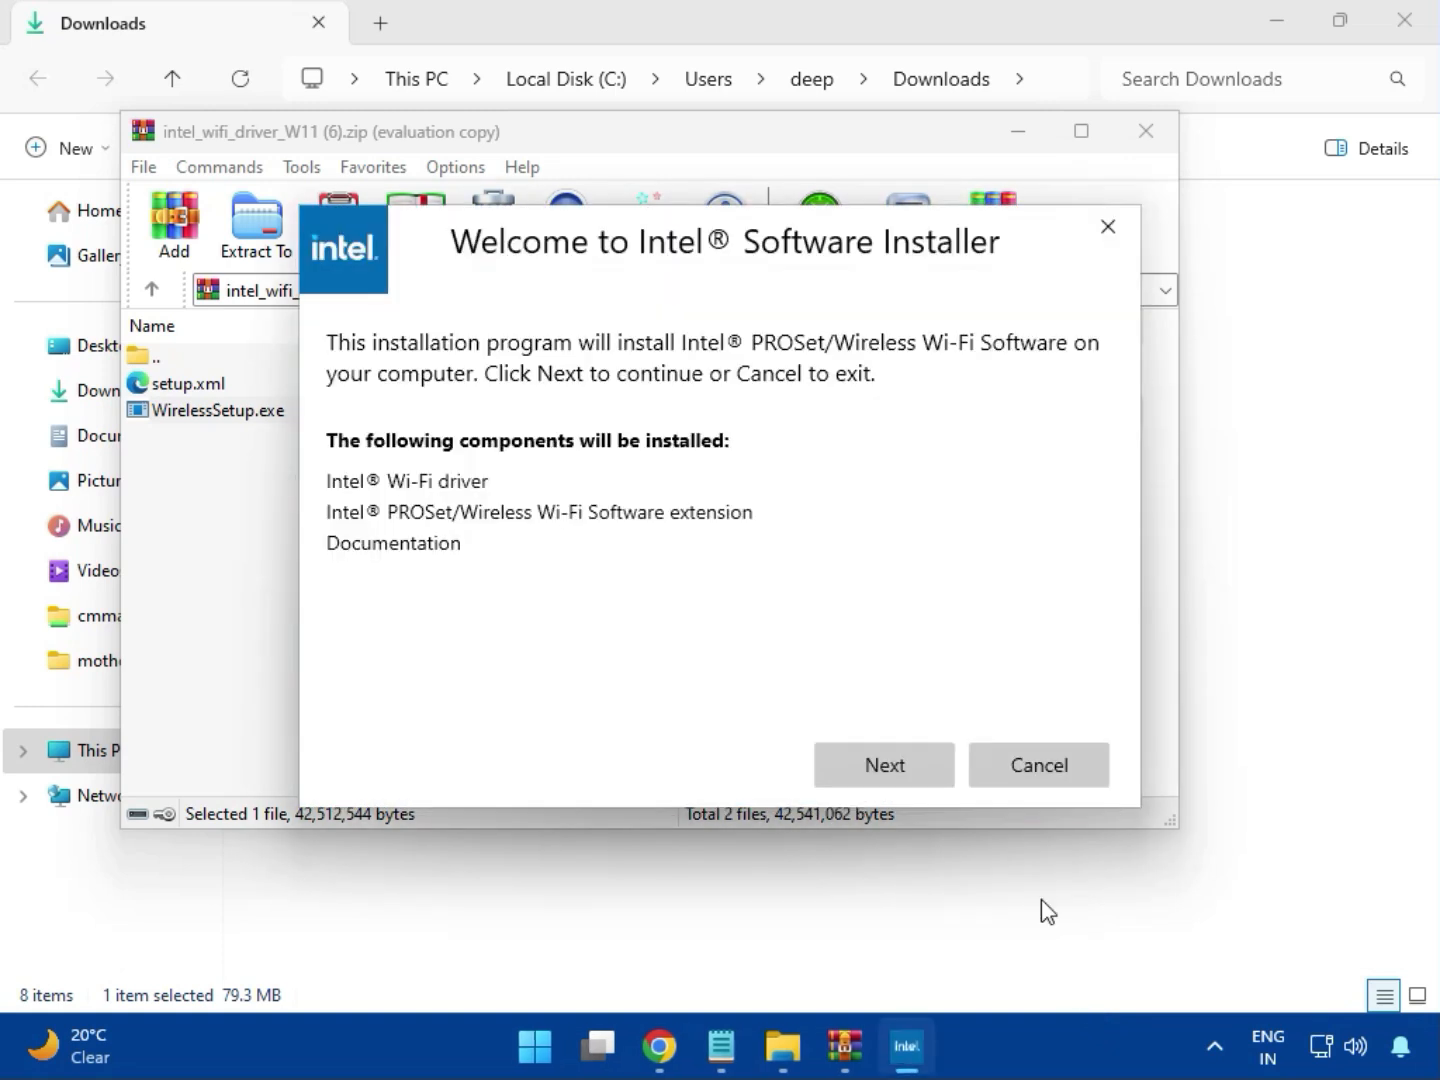
Accept the licence terms, install the Intel PROSet/Wireless Wi-Fi Software, finish the installer and close the Wi-Fi driver archive
click(881, 753)
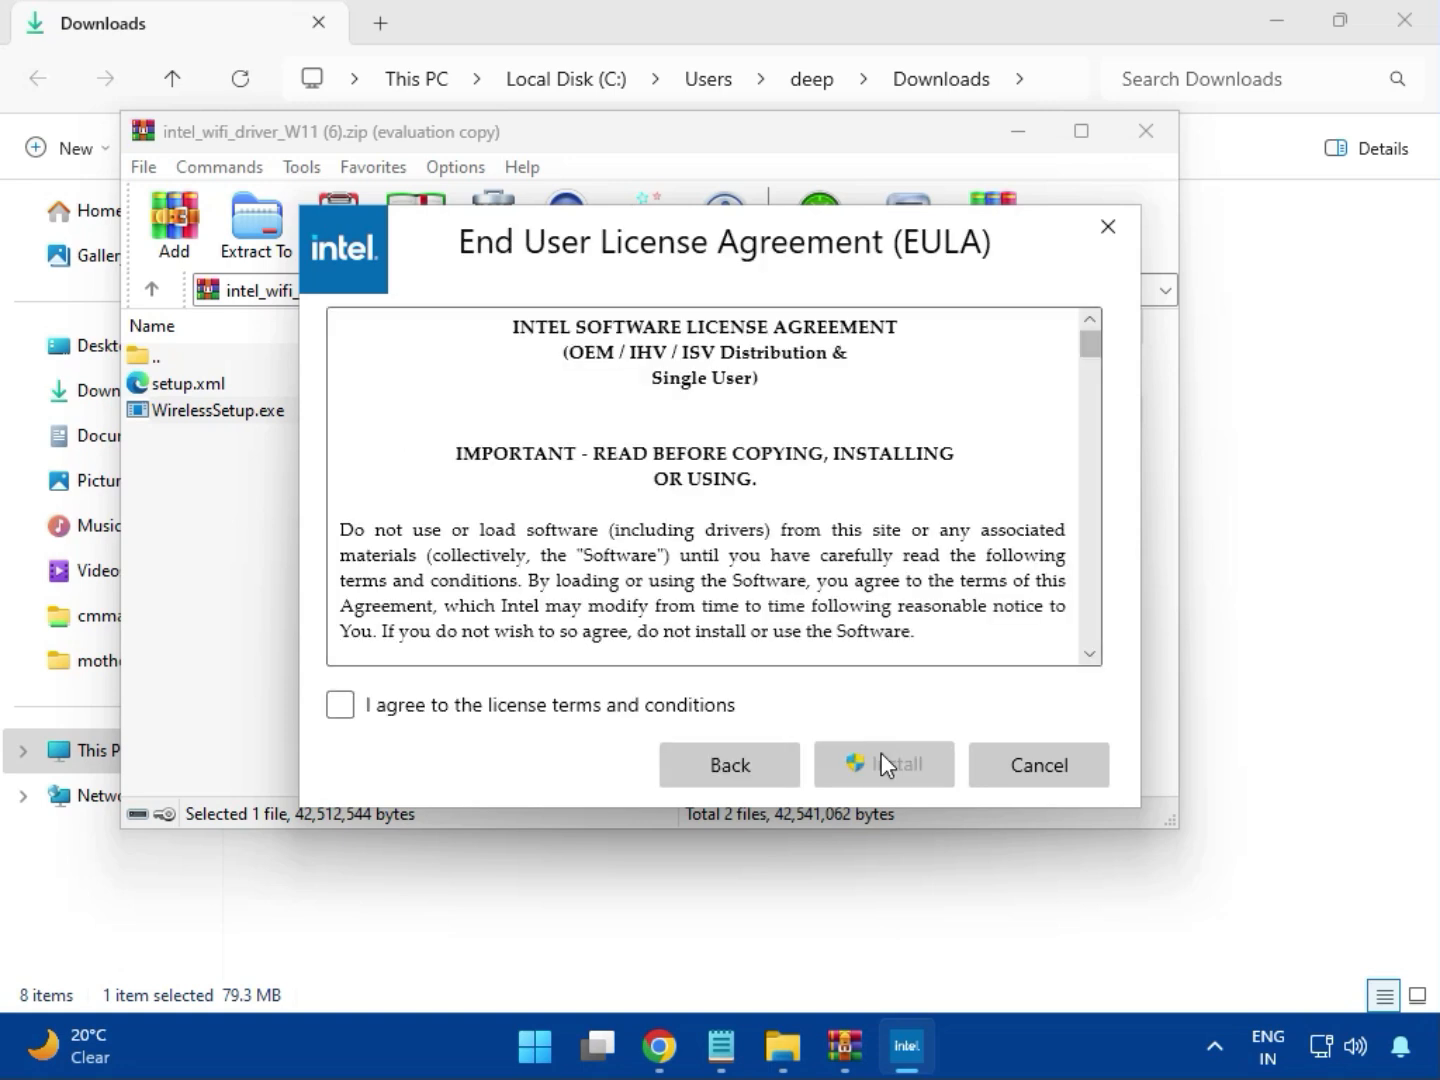
click(627, 712)
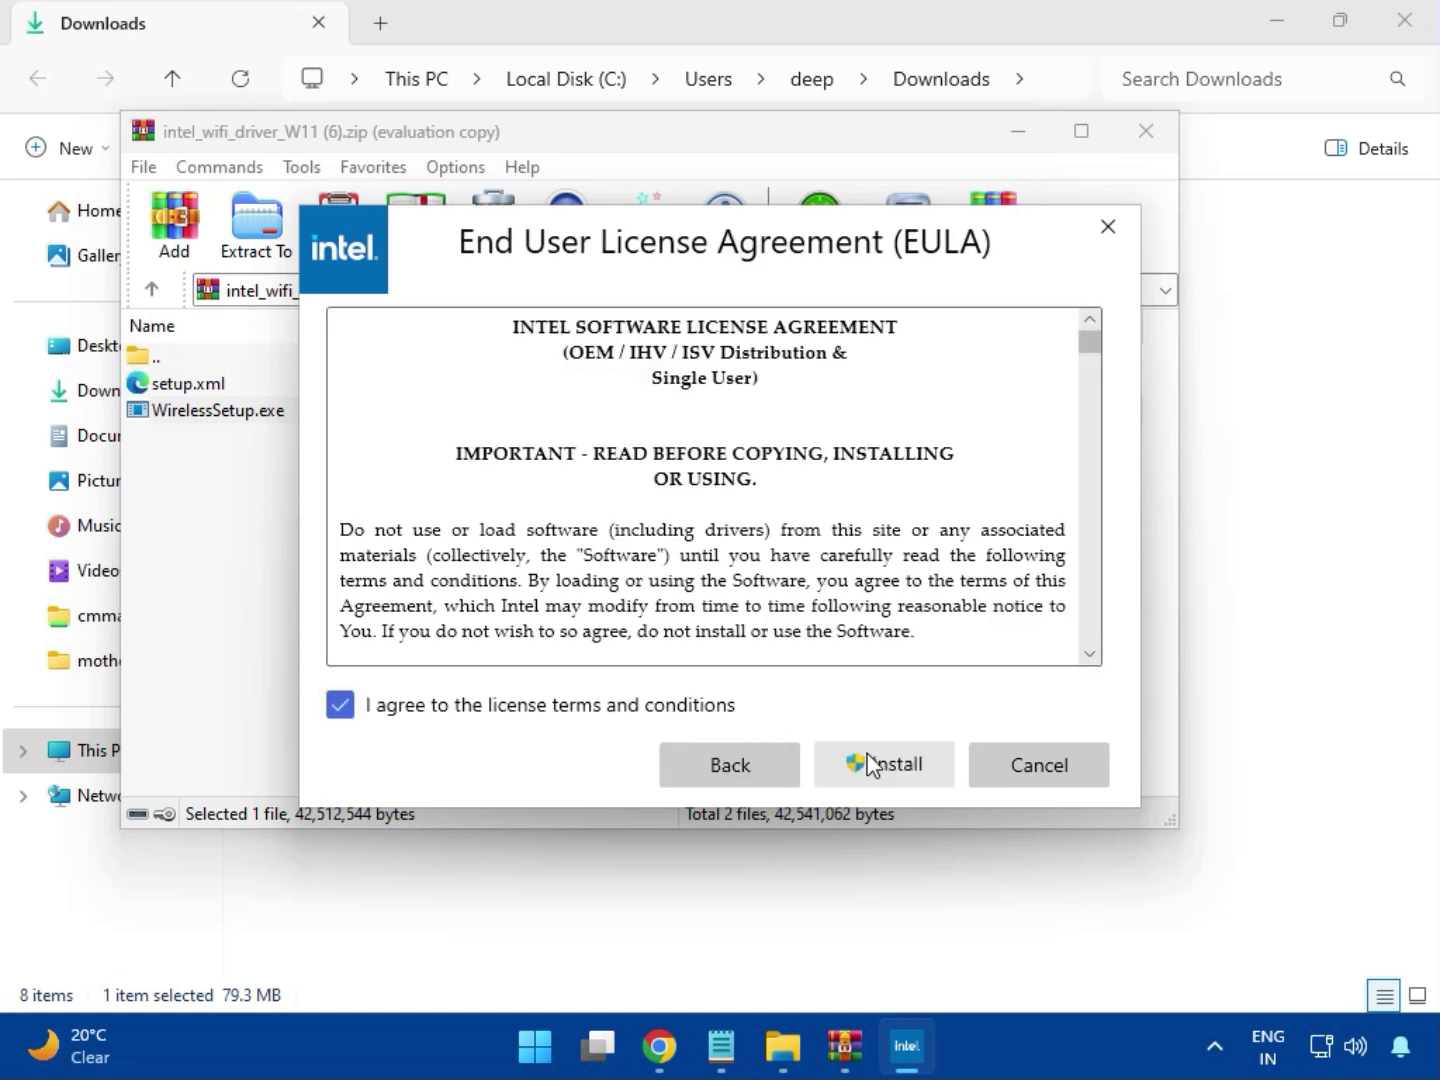
click(885, 769)
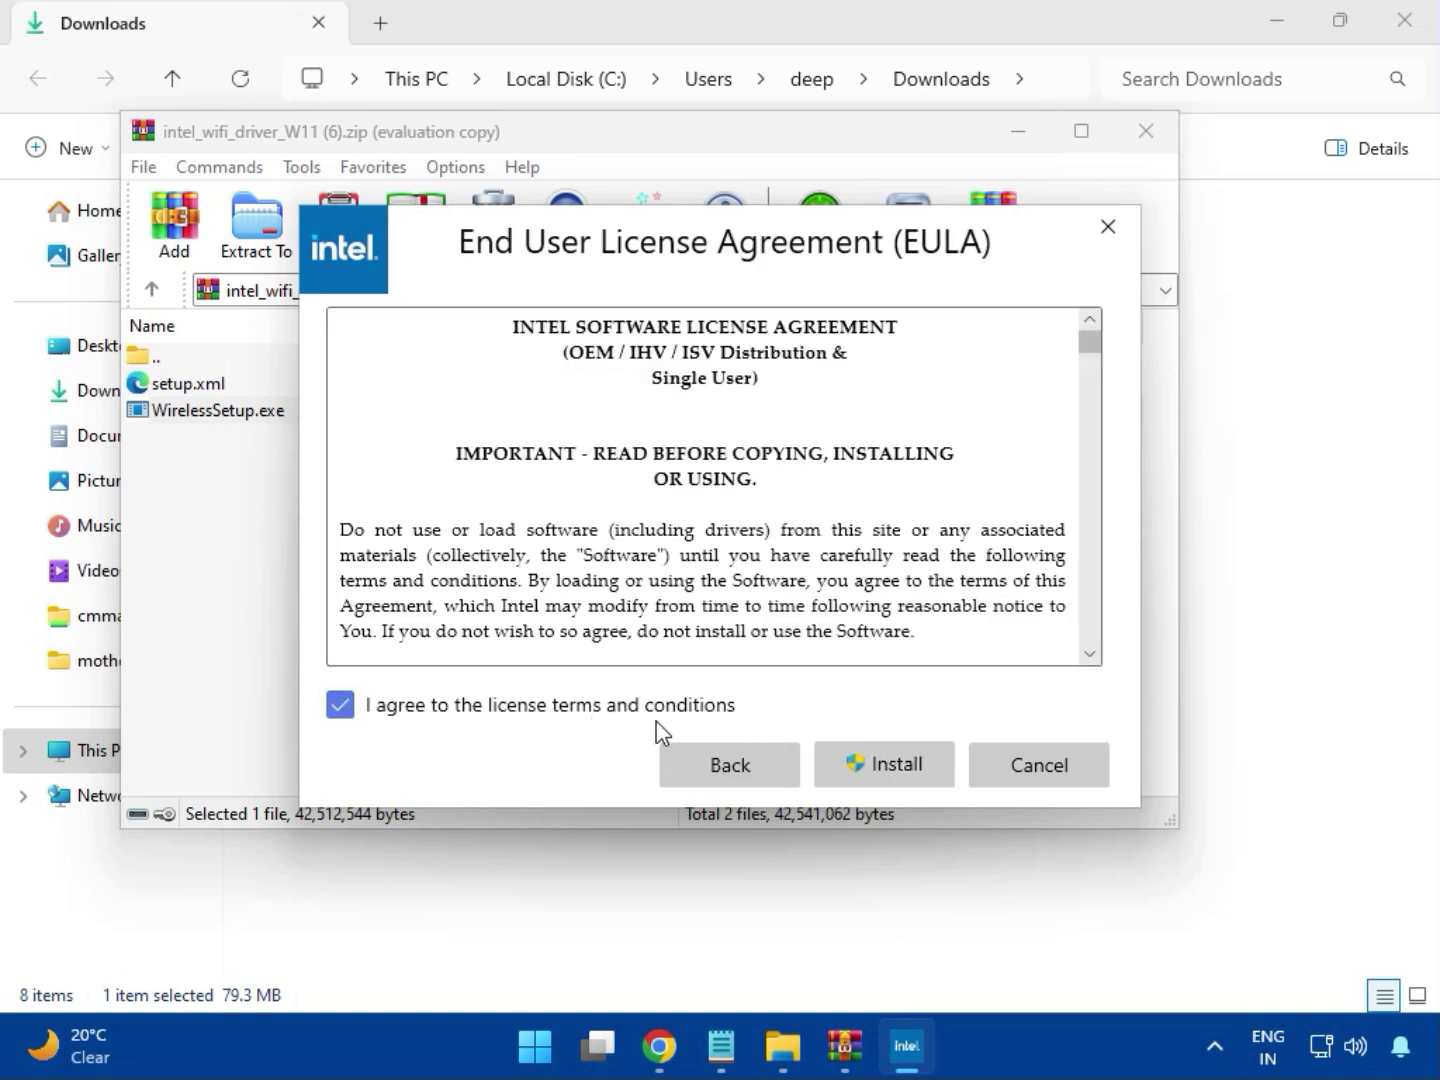
click(899, 772)
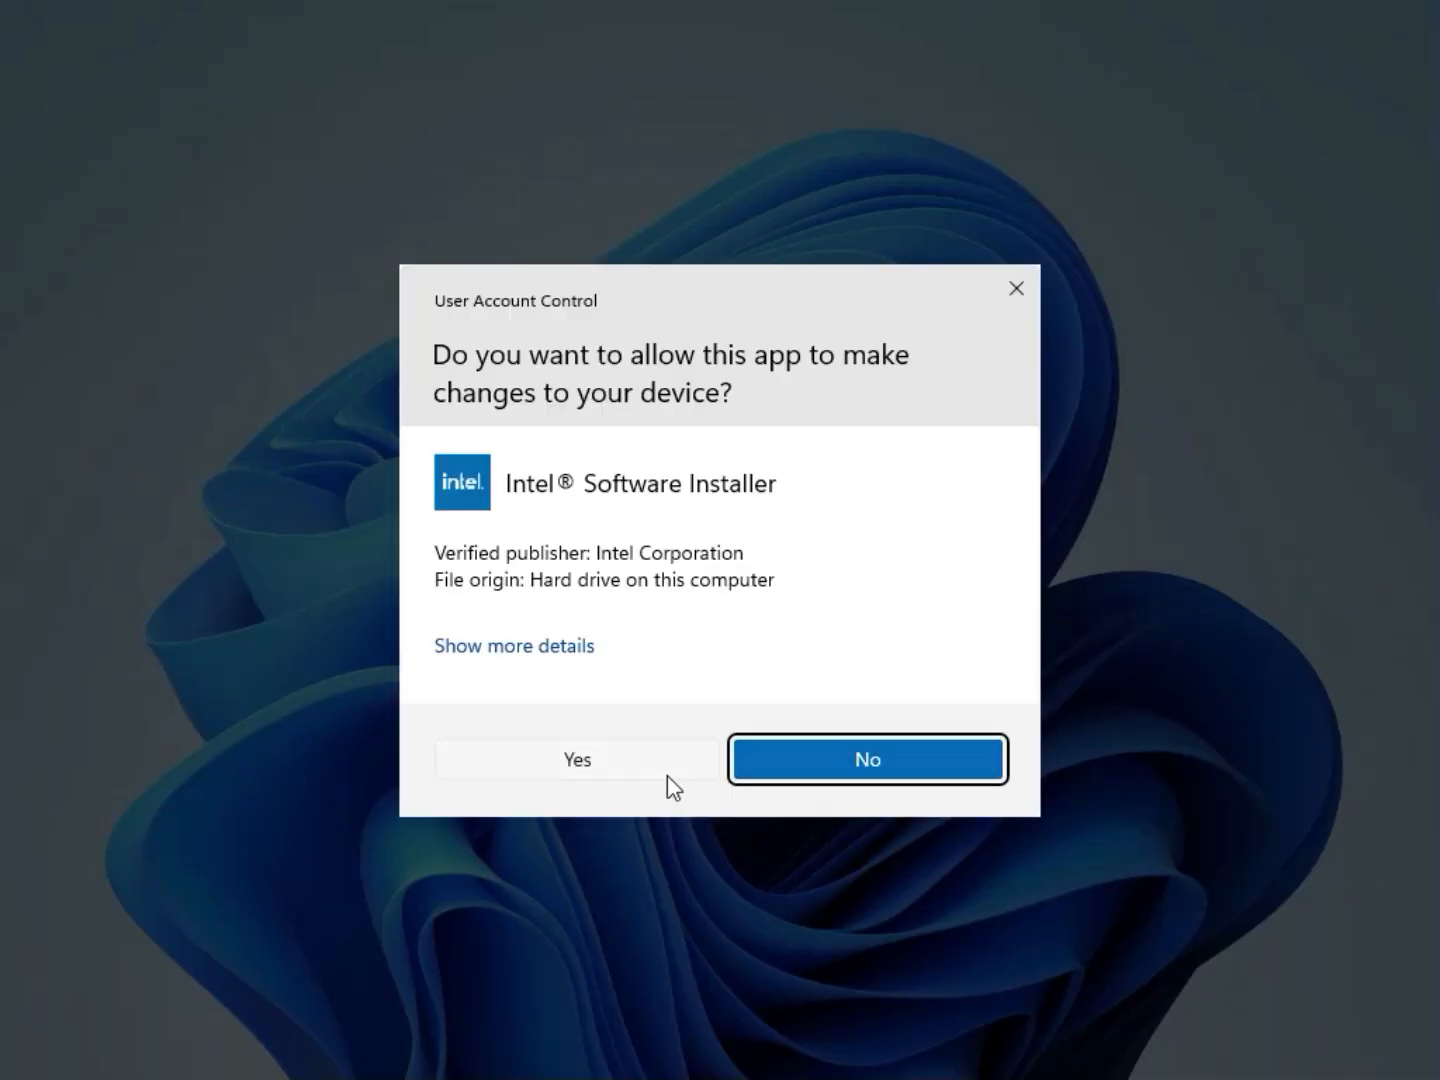
click(661, 781)
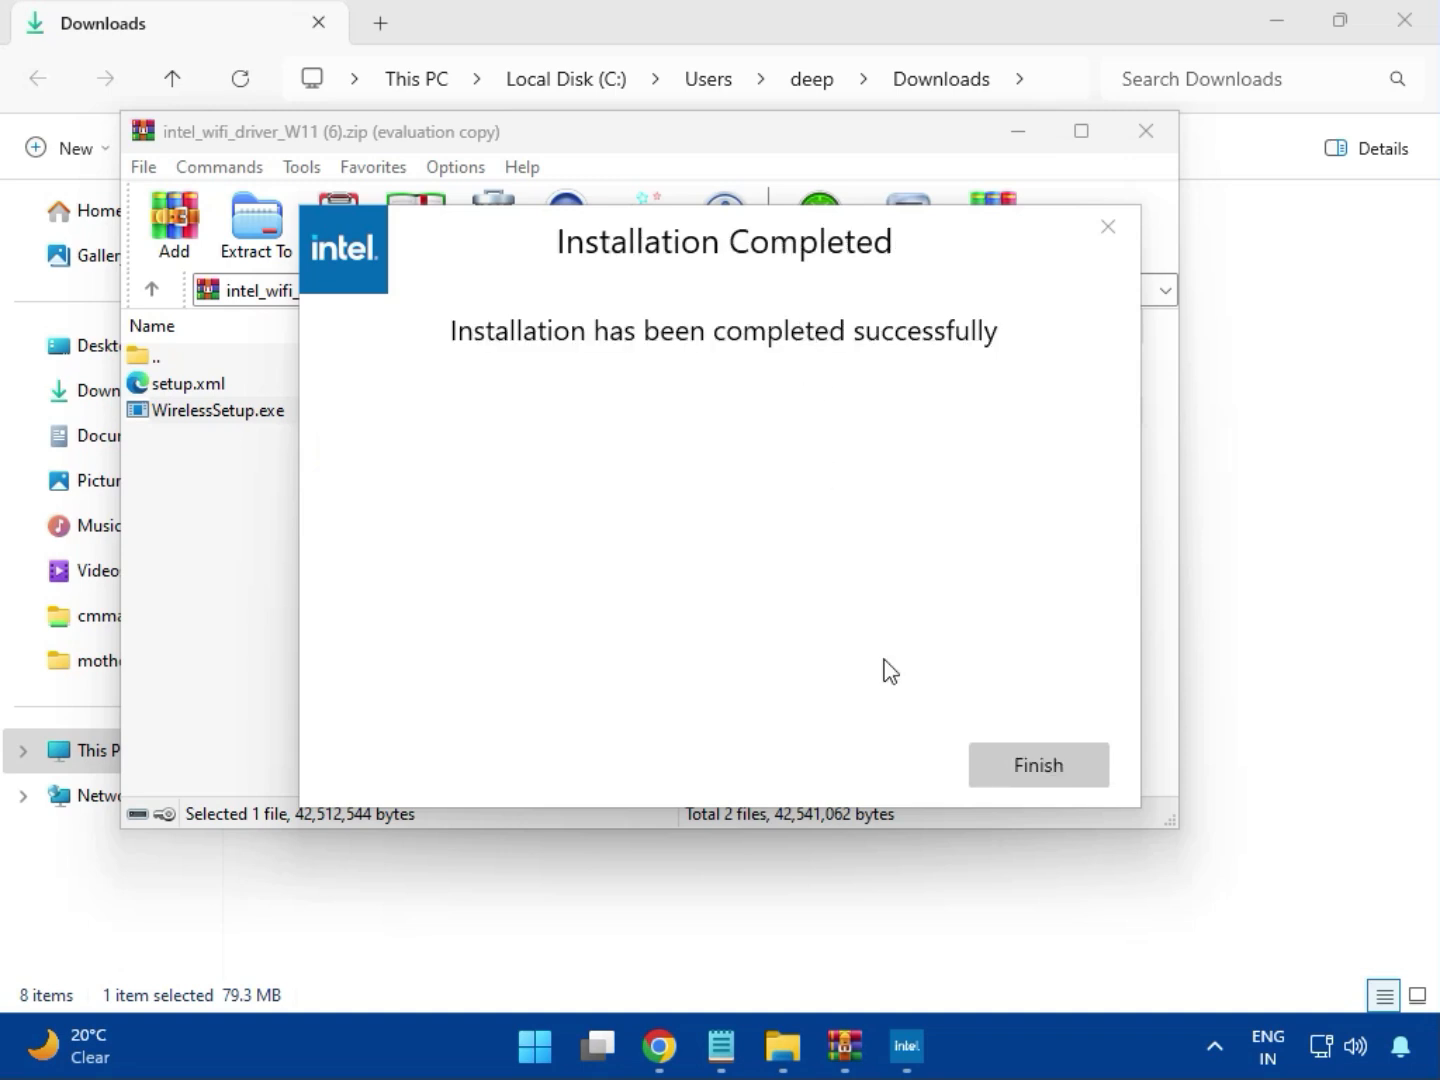
click(1030, 761)
click(1147, 142)
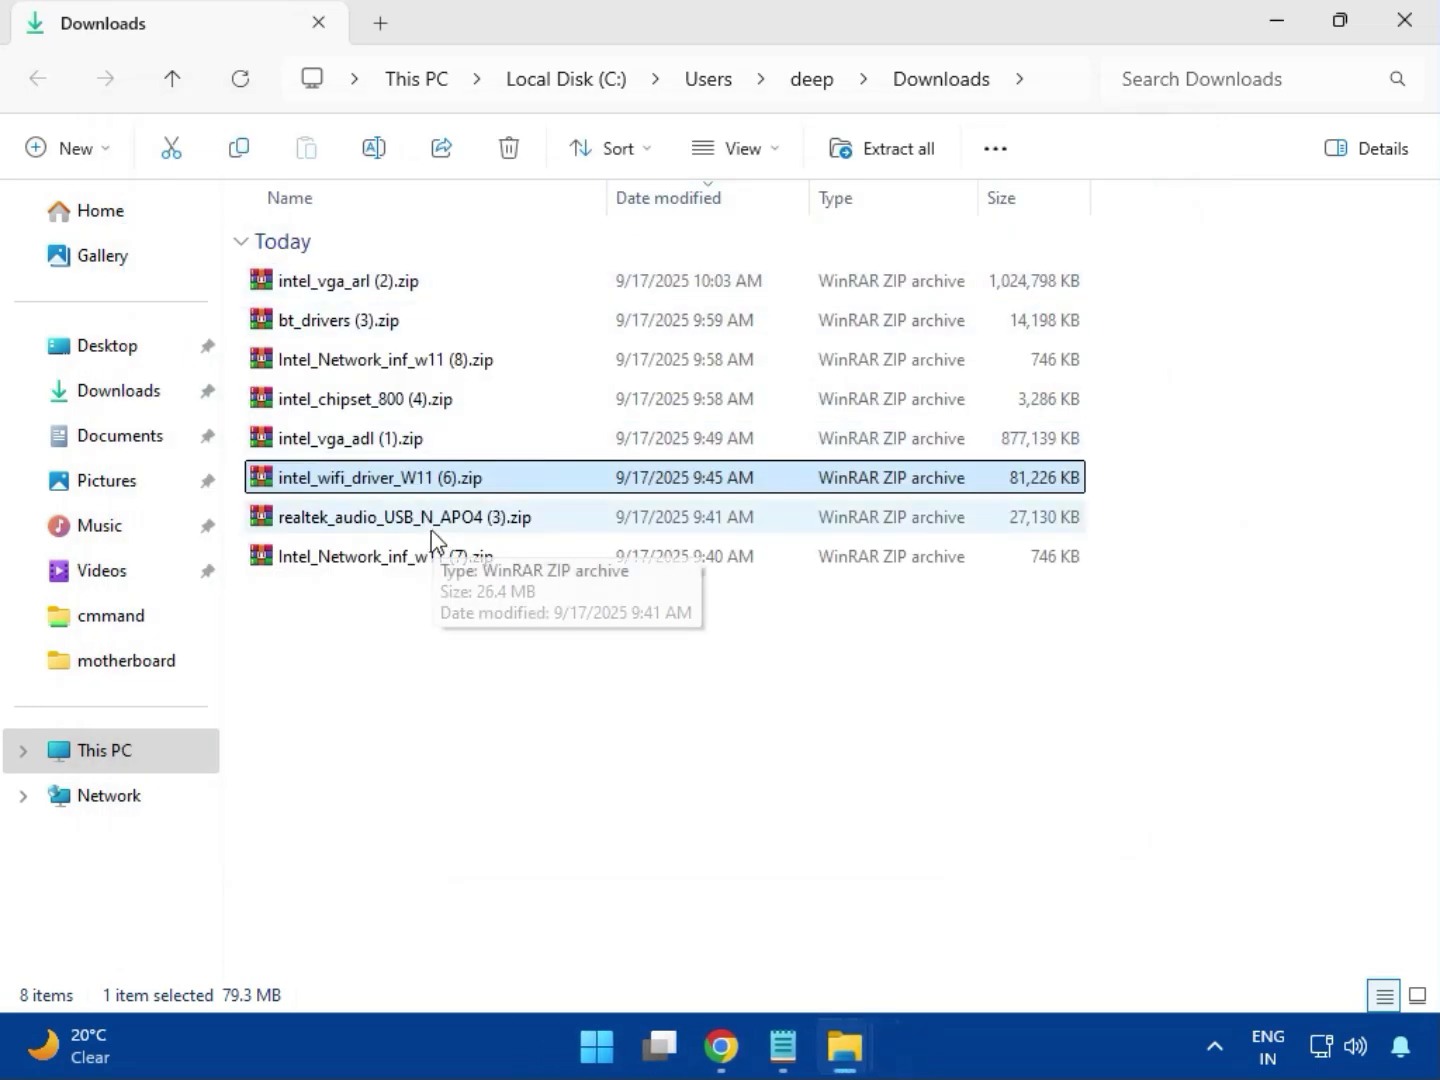
Open the realtek_audio_USB_N_APO4 (3).zip archive, dismiss the licence reminder and enter the Realtek USB Universal Driver folder
double_click(440, 528)
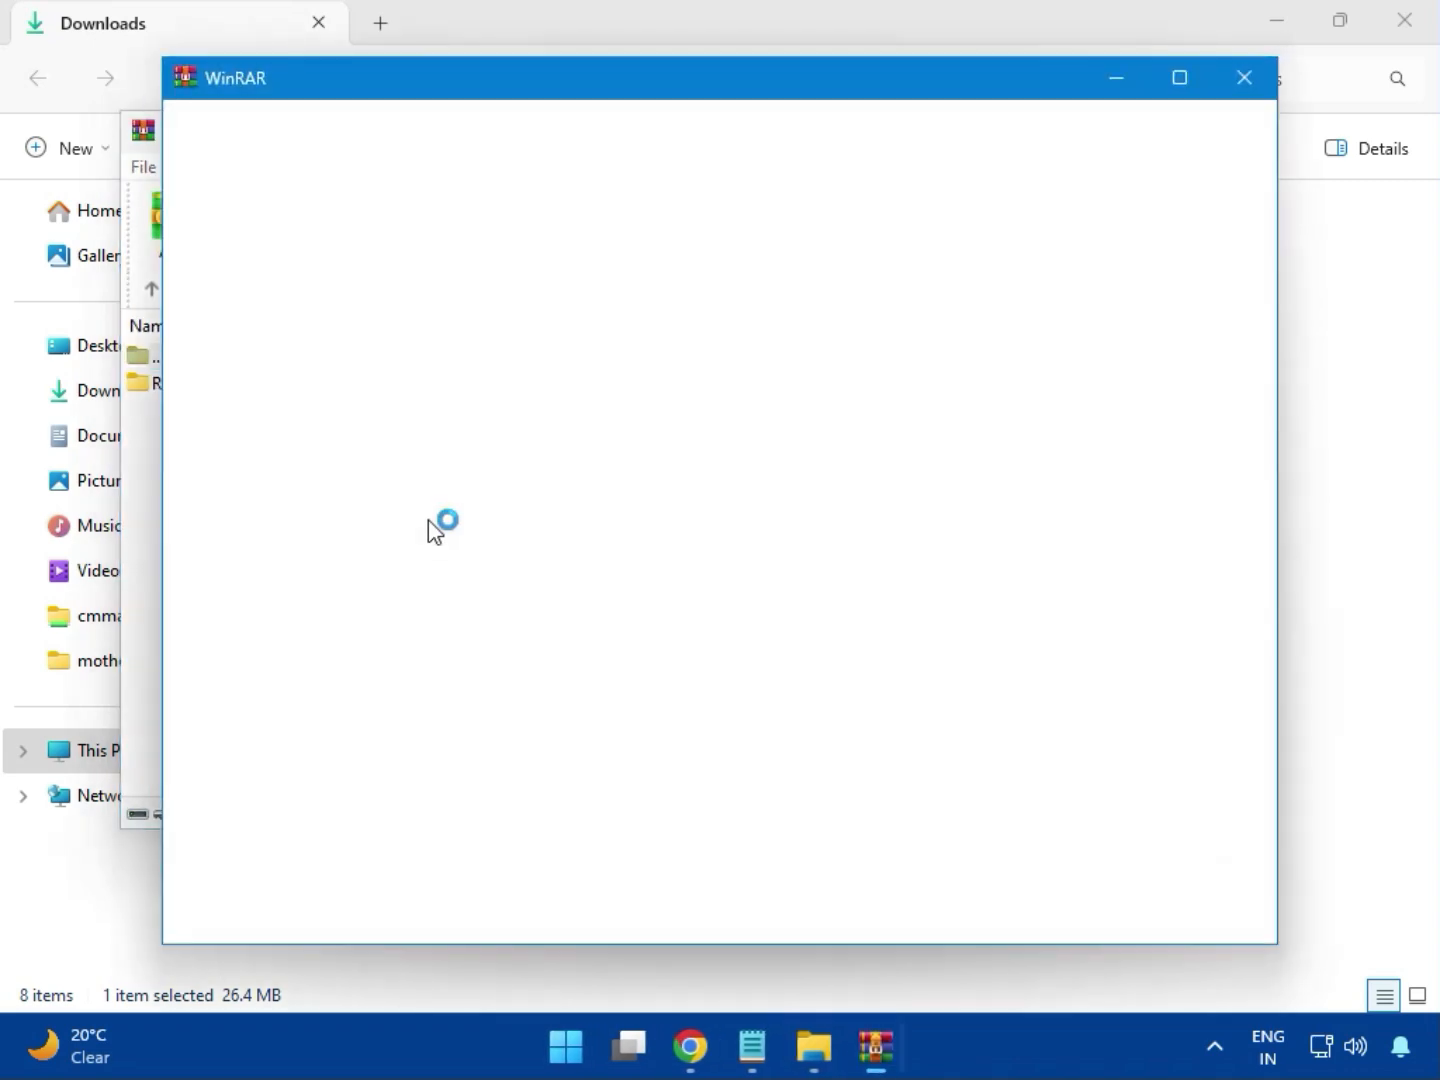
click(1240, 79)
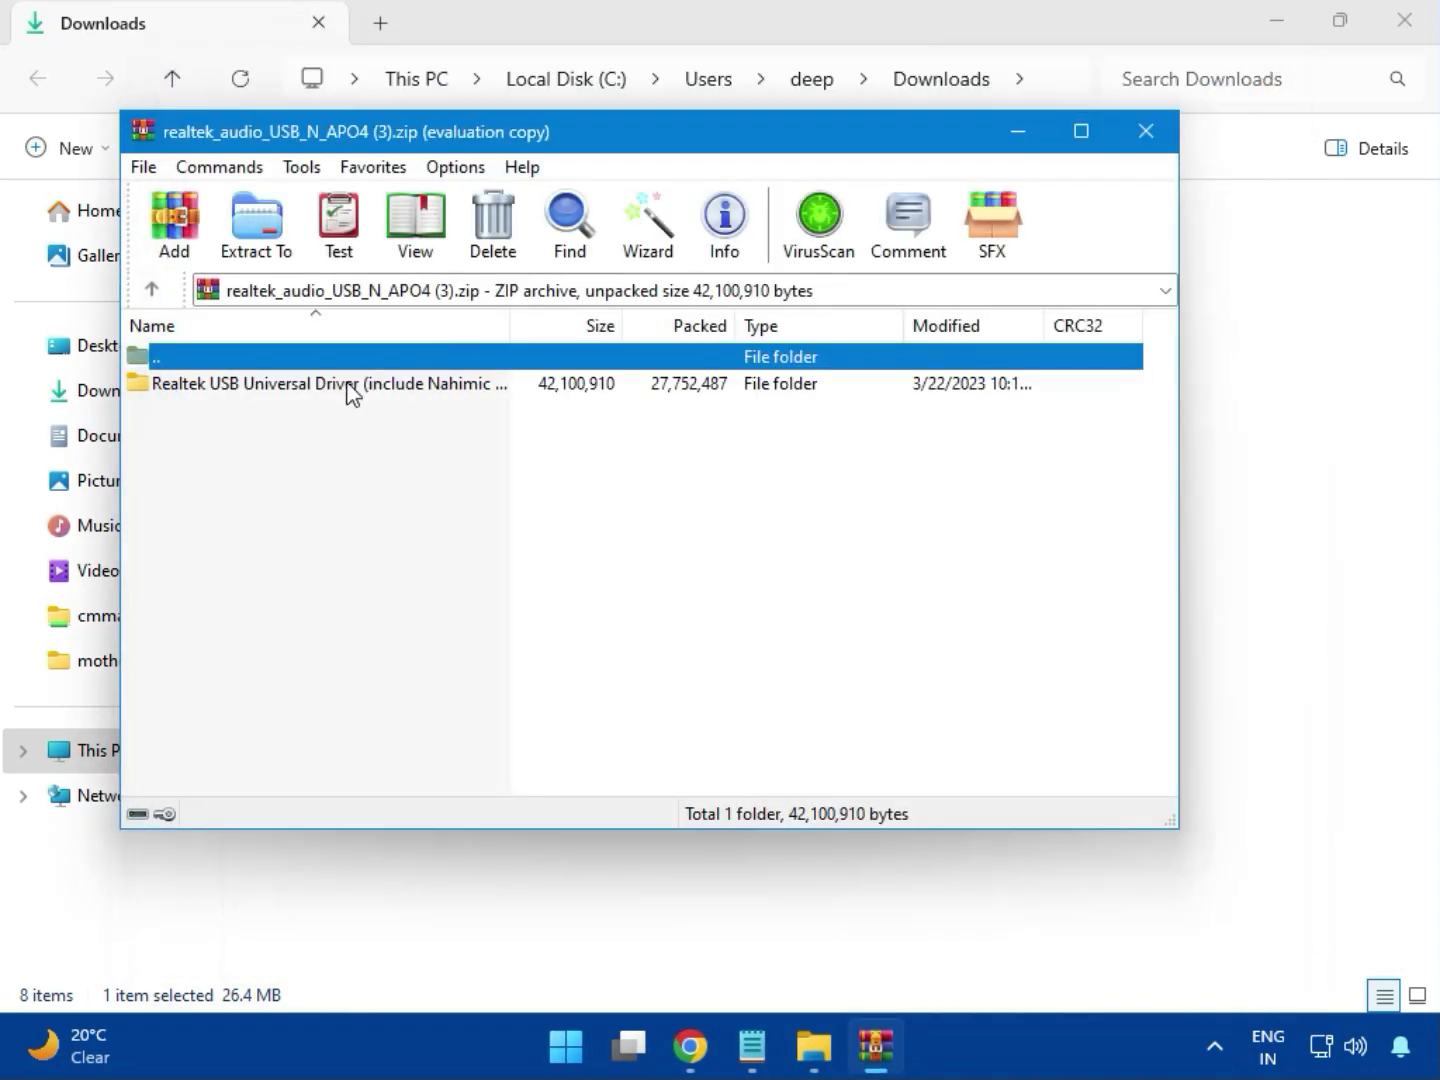
double_click(321, 399)
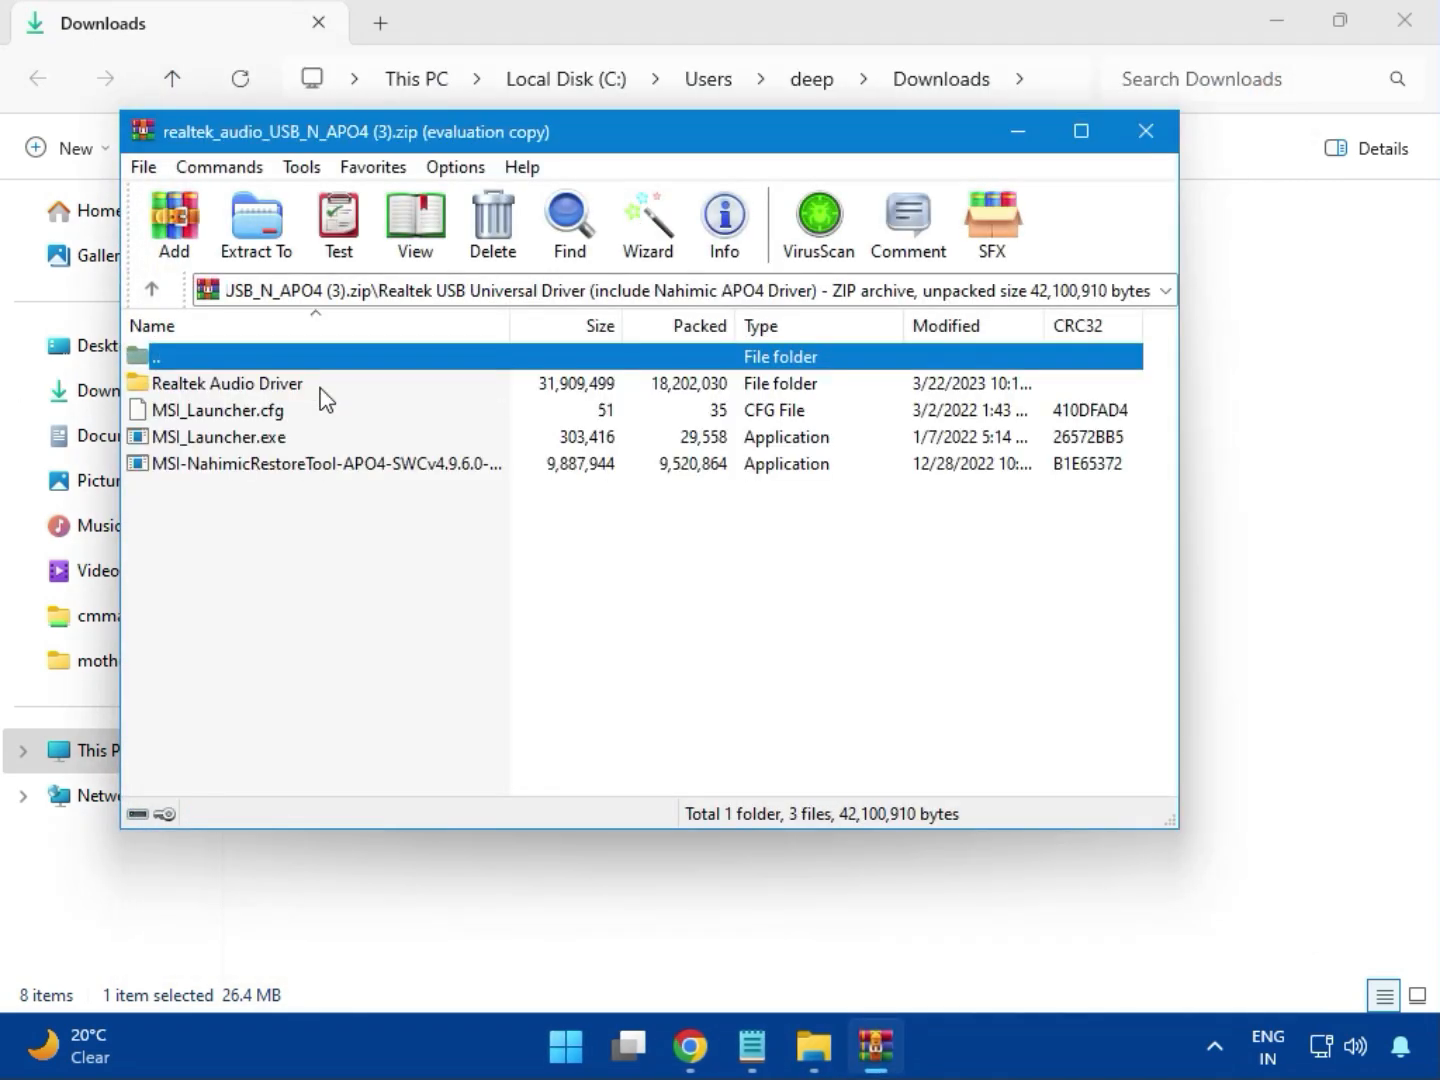
Run MSI_Launcher.exe for the Realtek audio driver, allow it to change the device, and close the archive
double_click(258, 441)
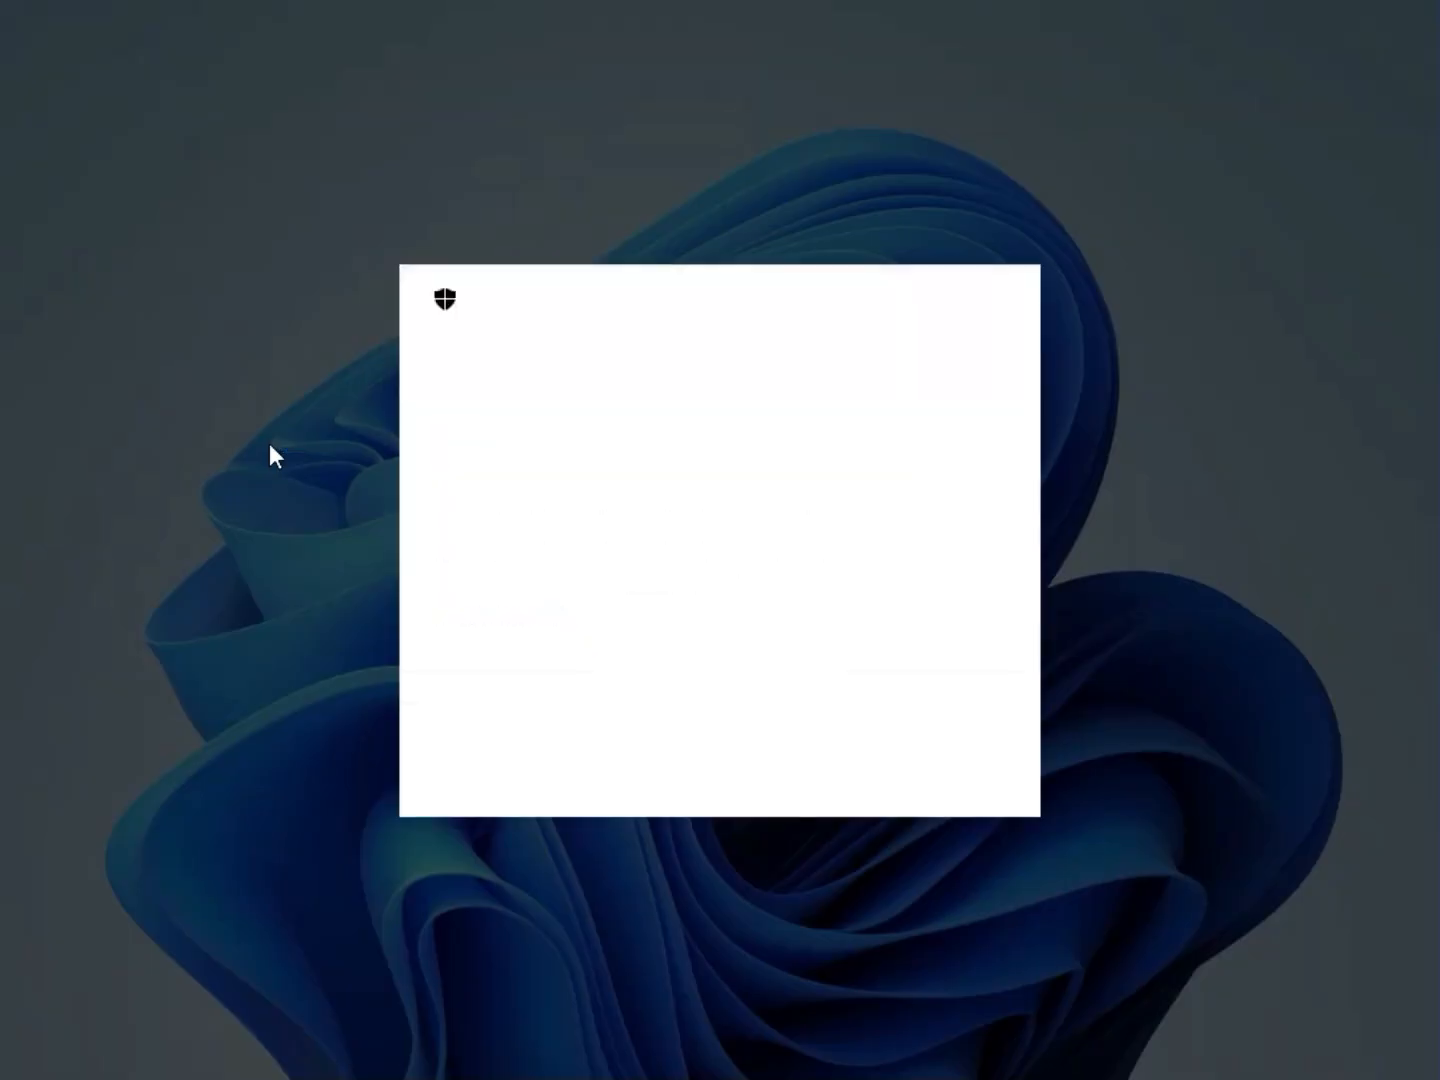
click(575, 762)
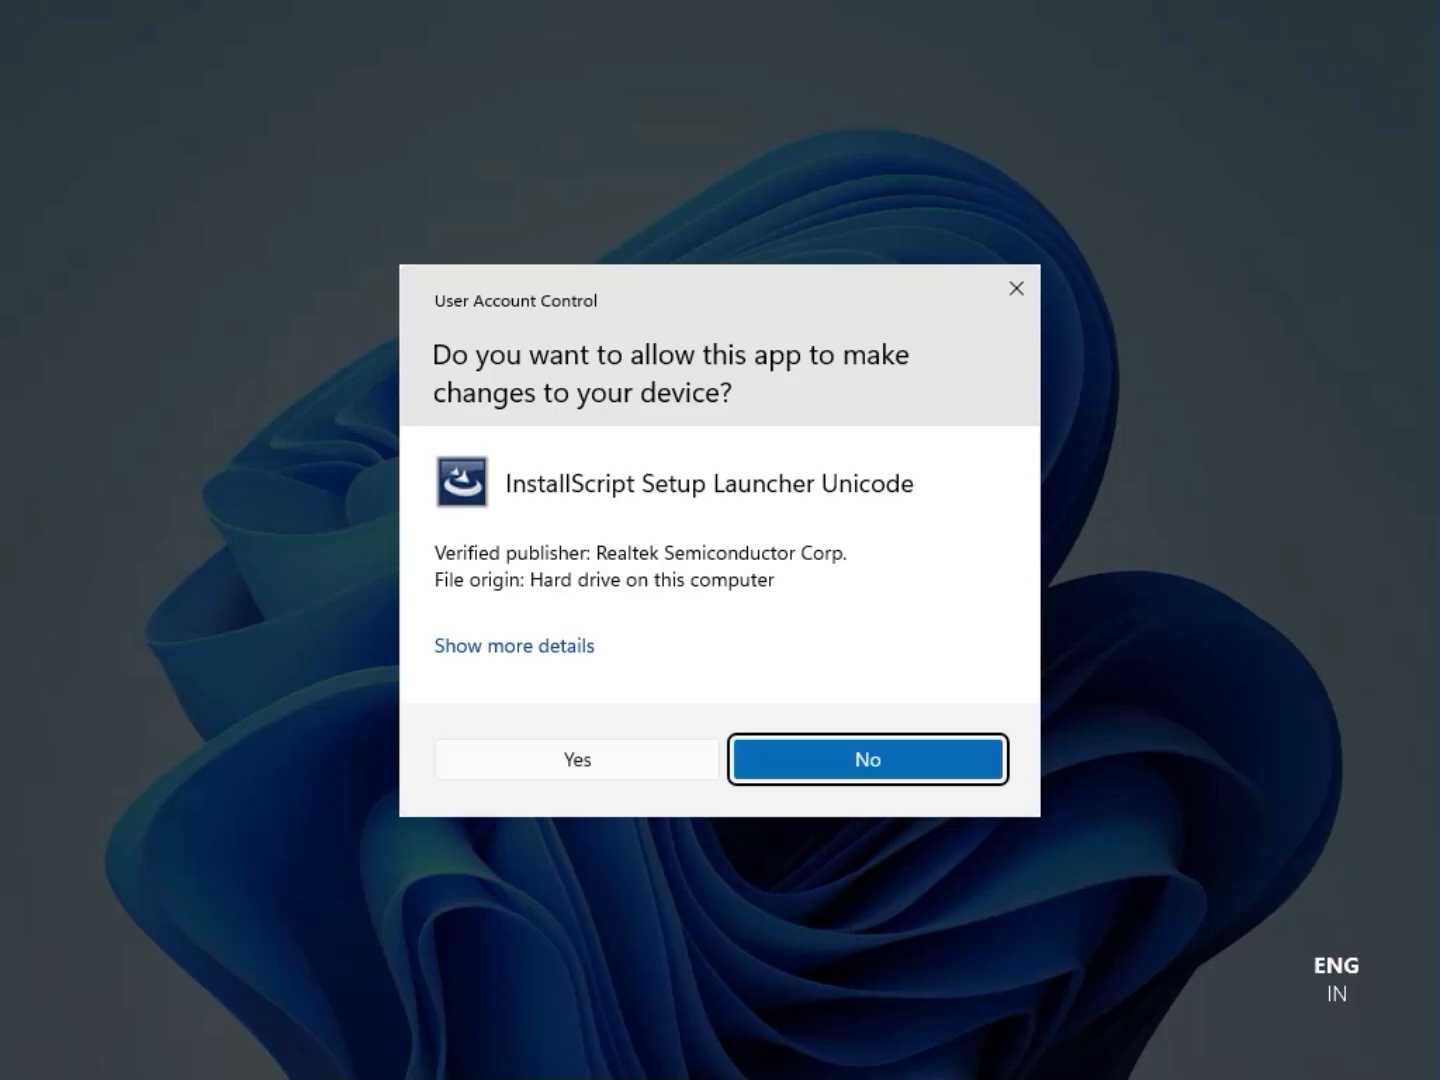
click(575, 751)
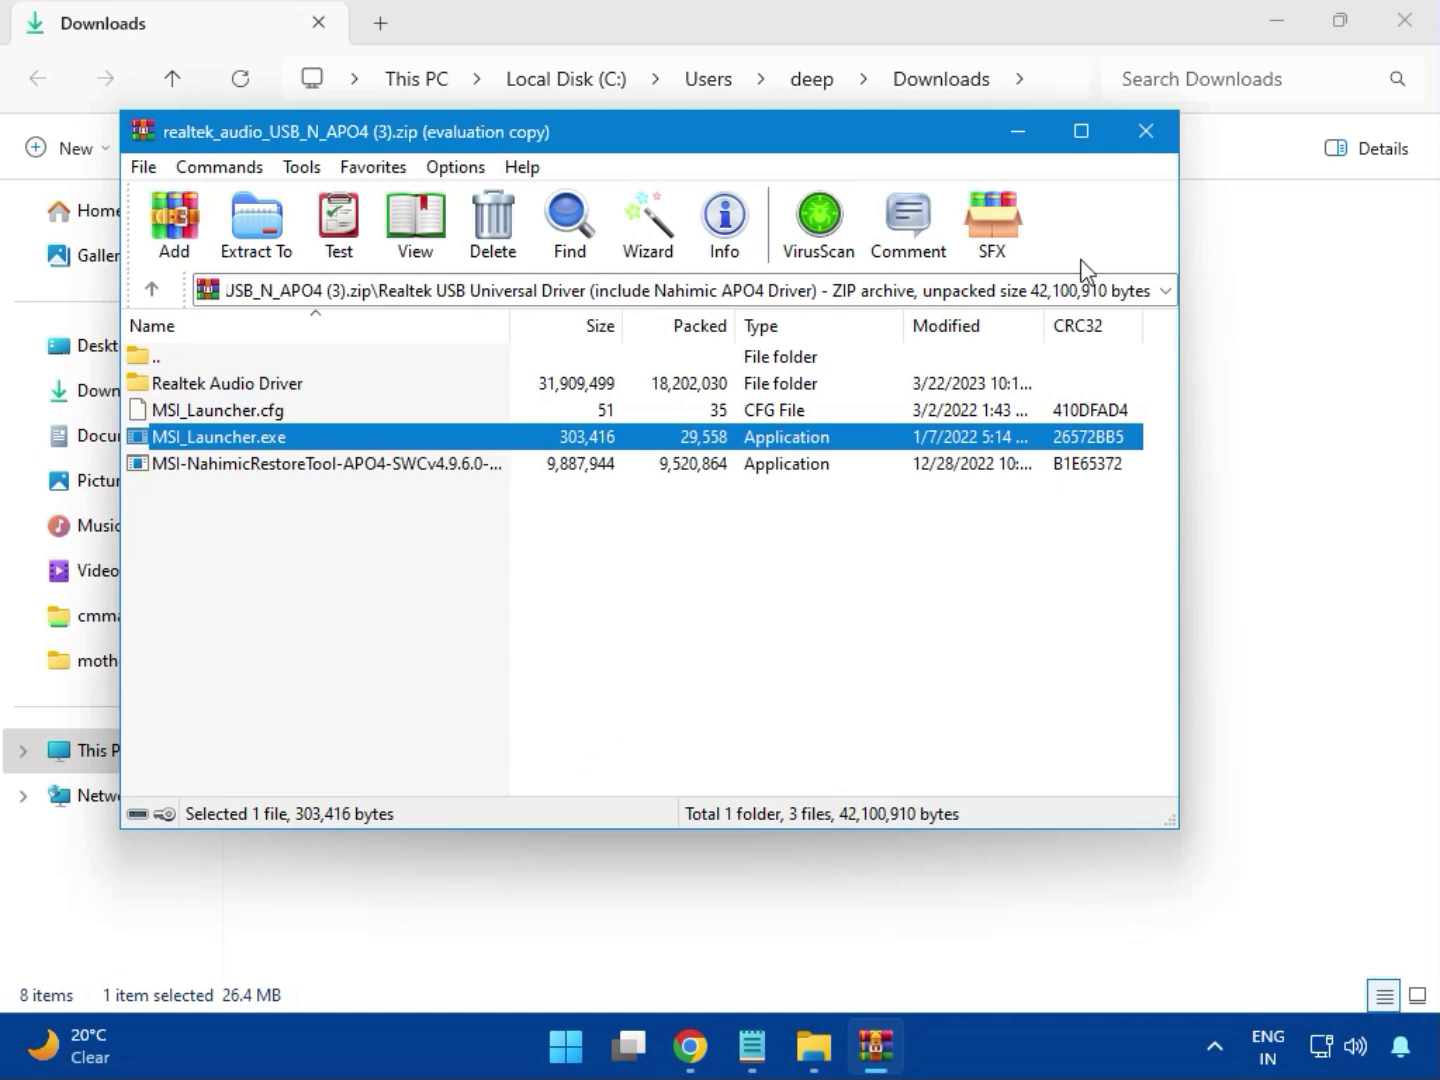
click(1147, 143)
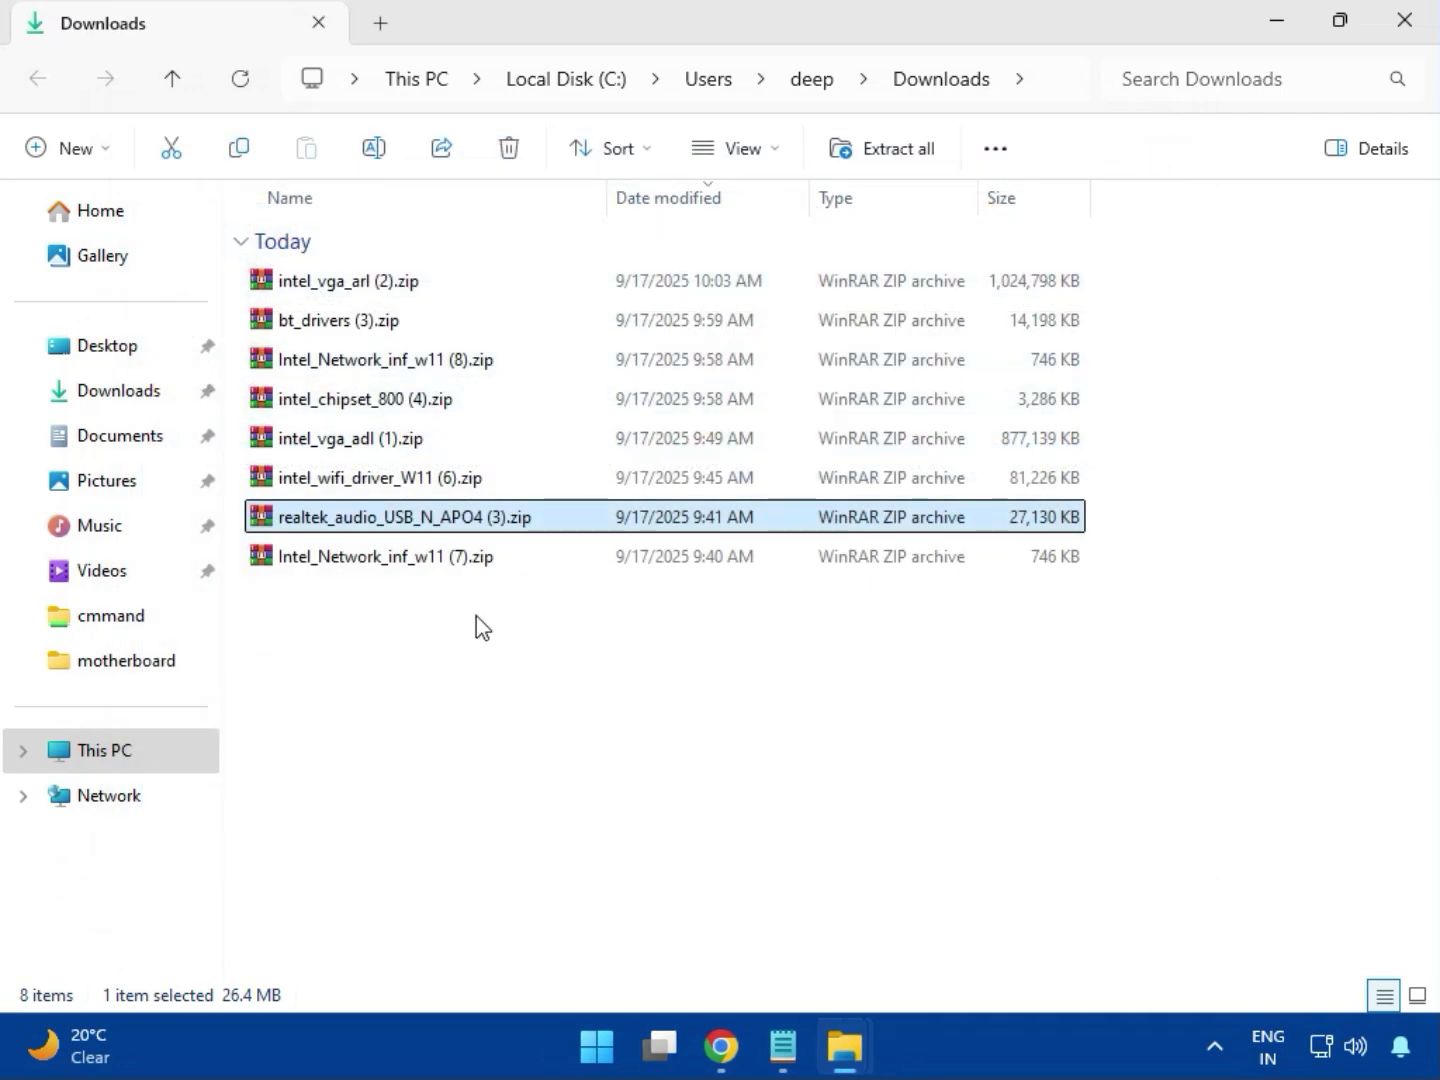
Select Intel_Network_inf_w11 (7).zip and close the Downloads folder window
click(387, 563)
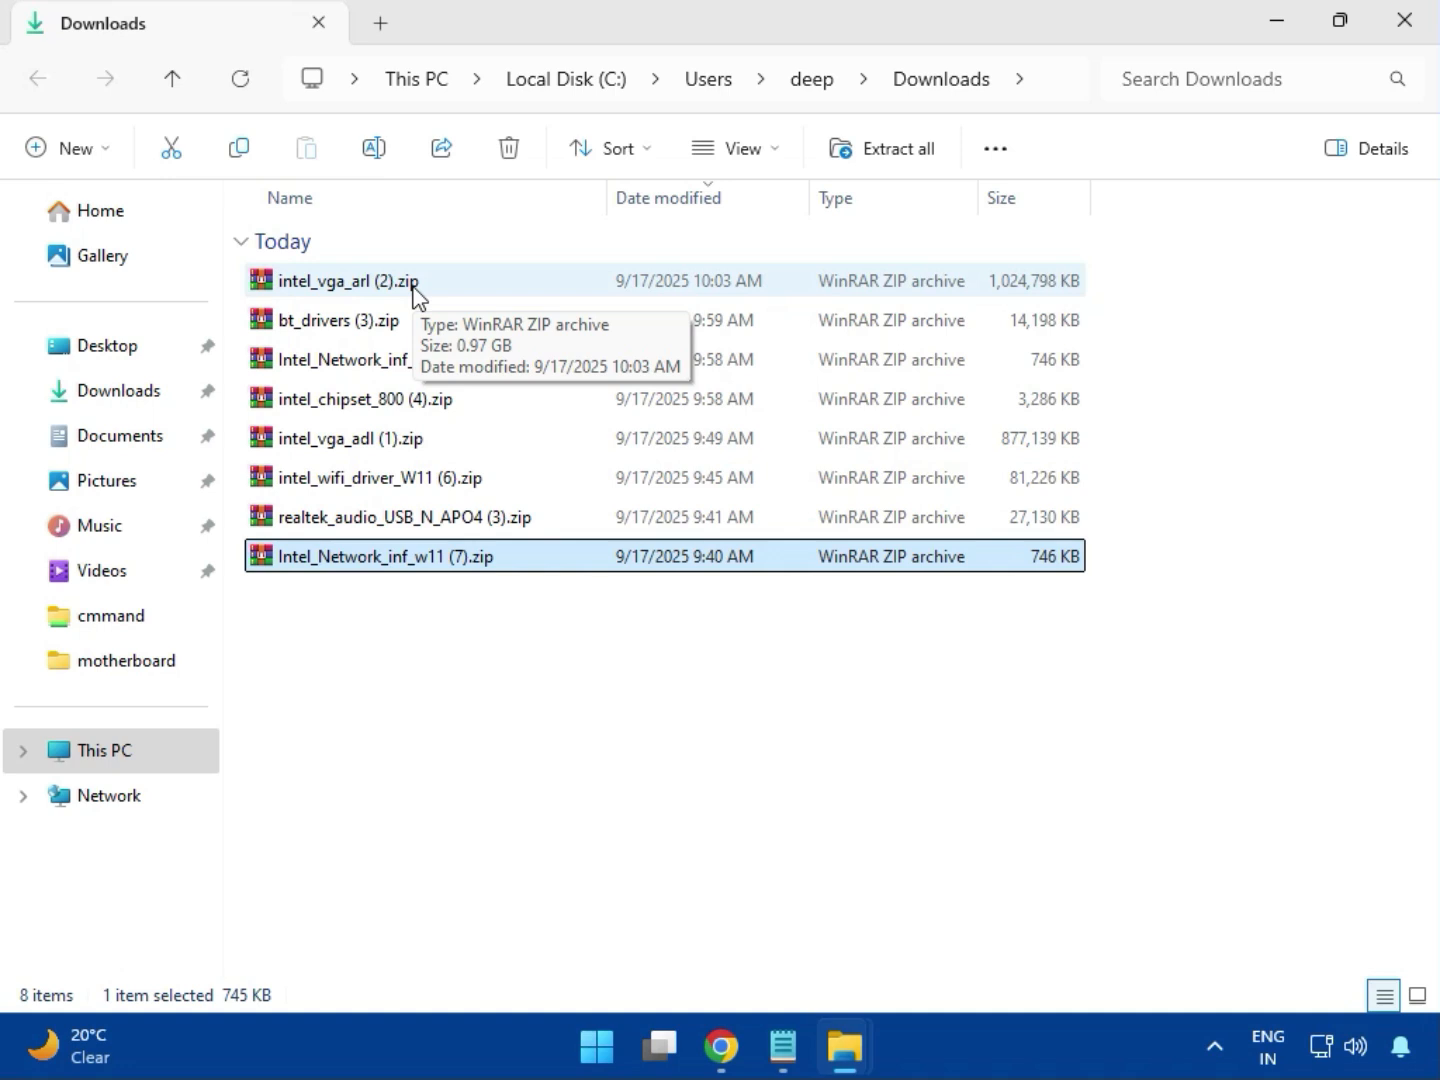
click(1405, 45)
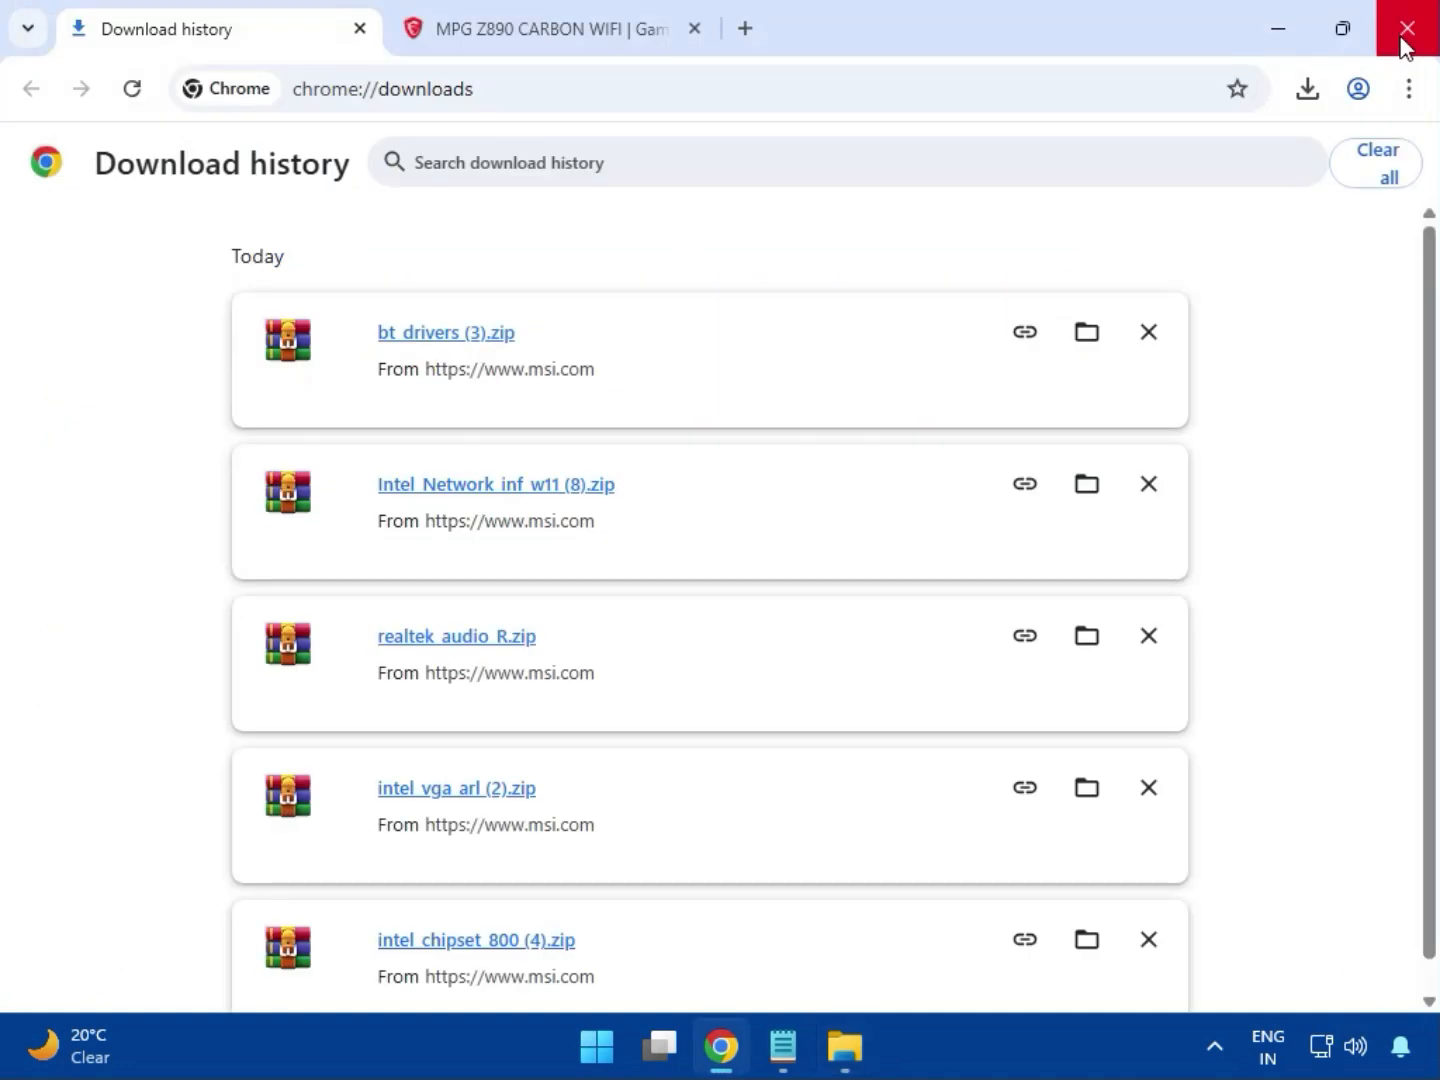